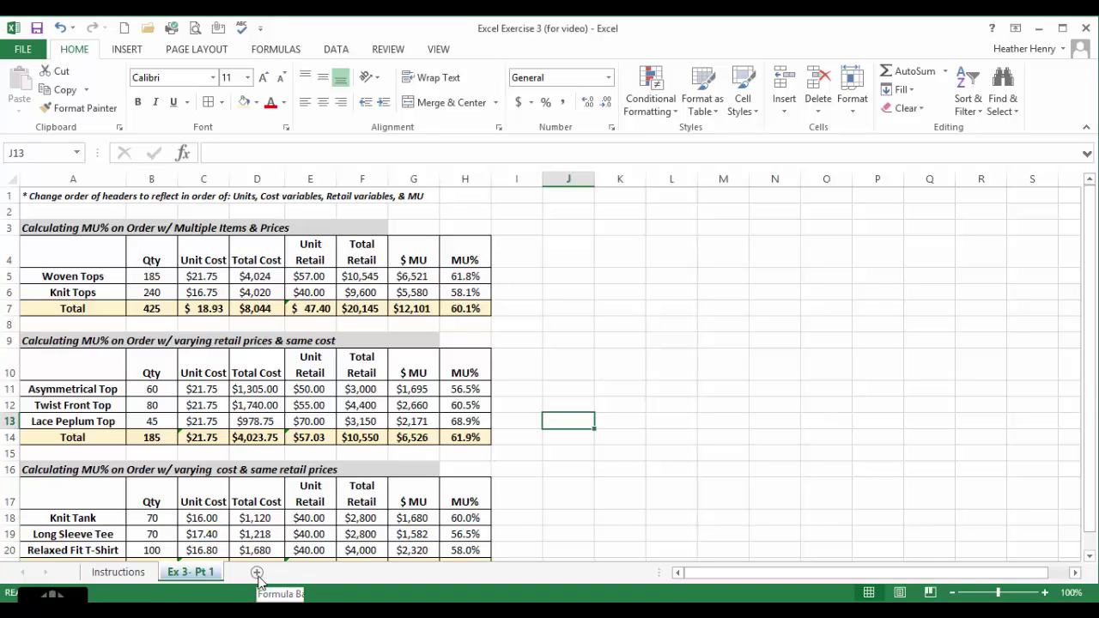
Add a new worksheet and copy the Table 1 range A27:E42 from the Instructions sheet.
click(256, 572)
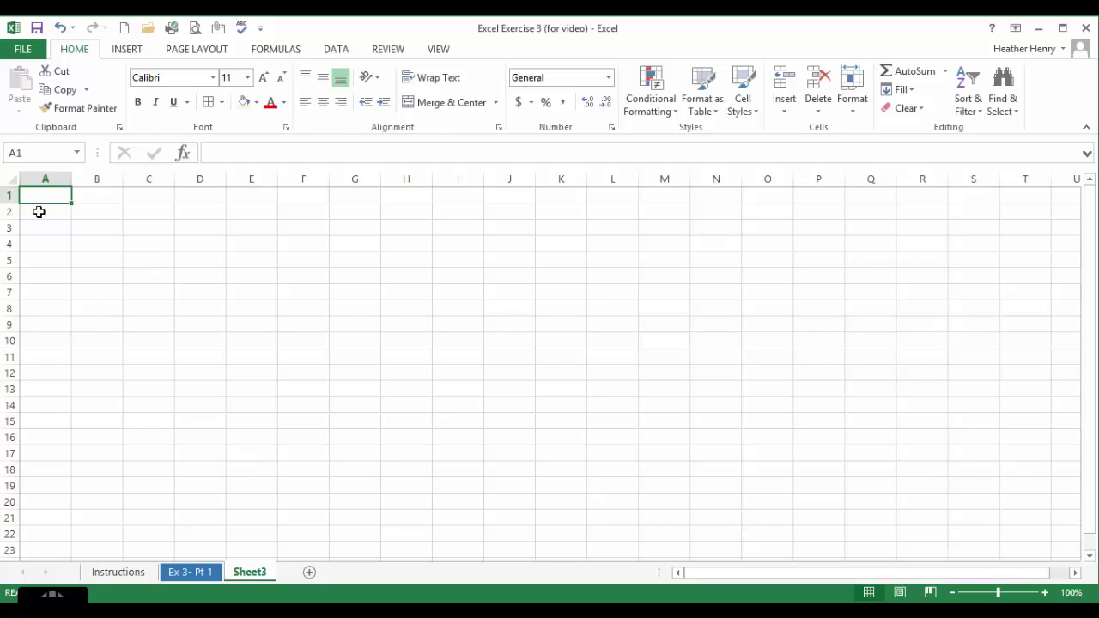
click(121, 574)
scroll(111, 421, down, 7)
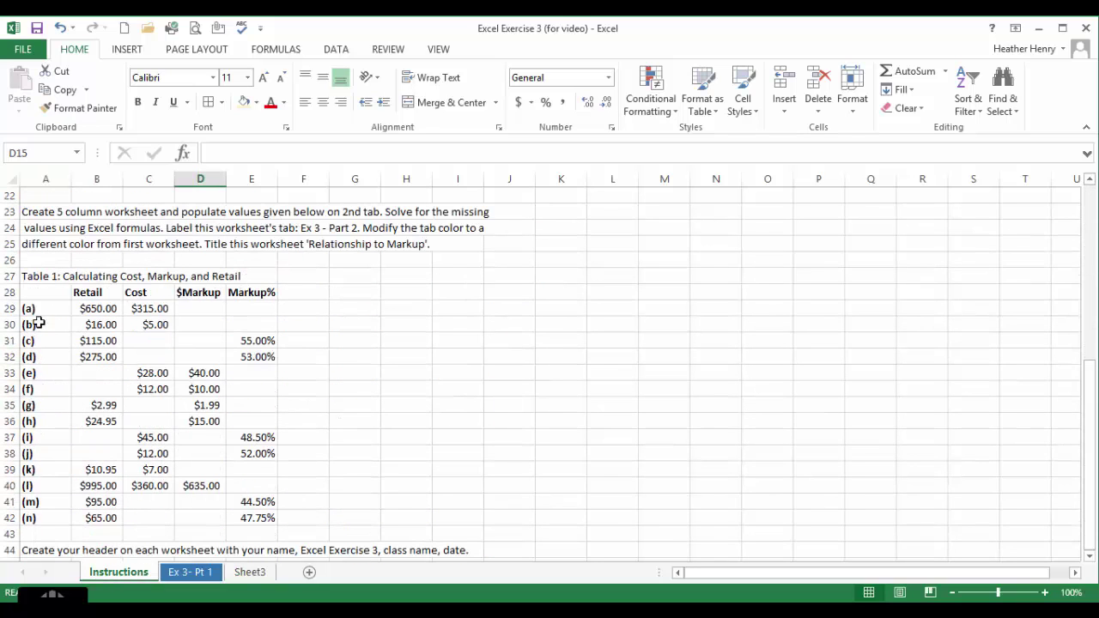
drag(24, 275, 258, 470)
right_click(266, 472)
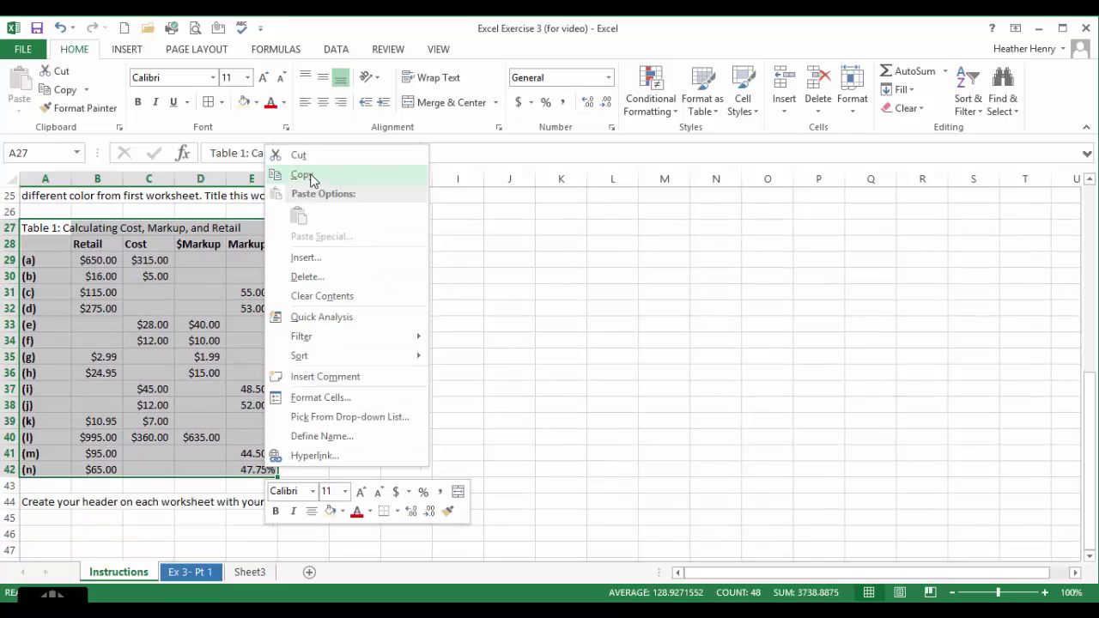
click(302, 175)
Paste the copied table into Sheet3 starting at cell A1.
click(250, 572)
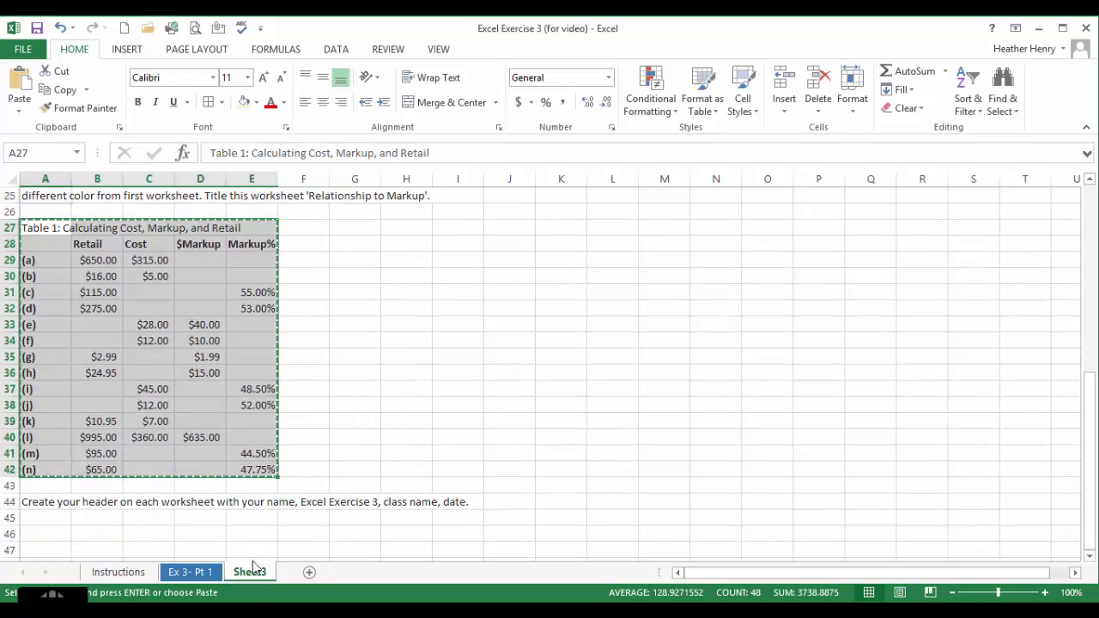
right_click(40, 194)
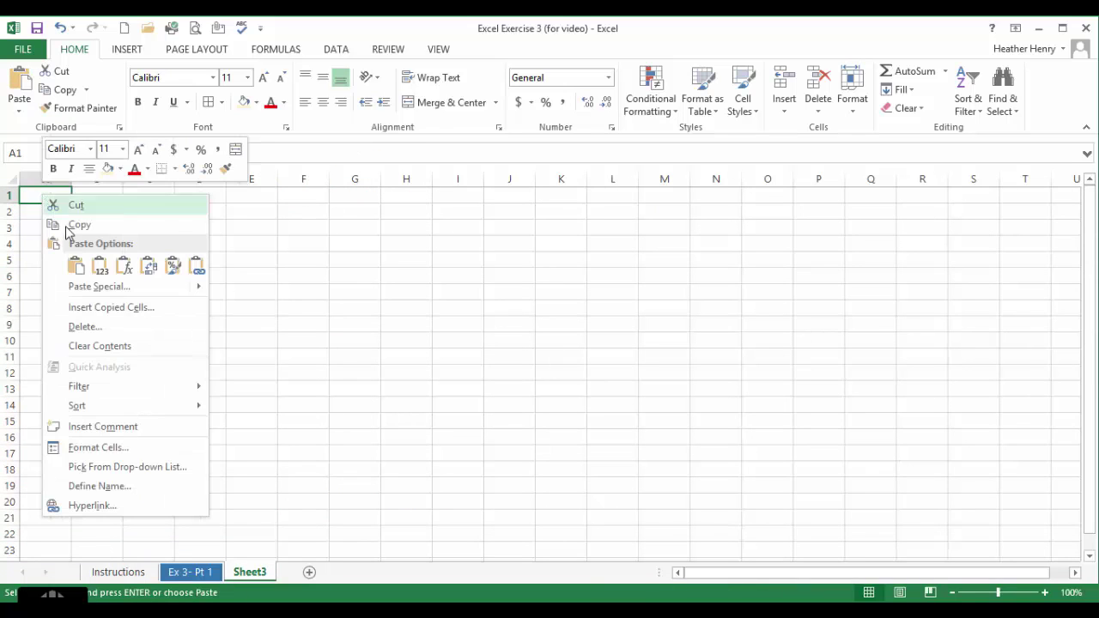
click(77, 269)
click(191, 339)
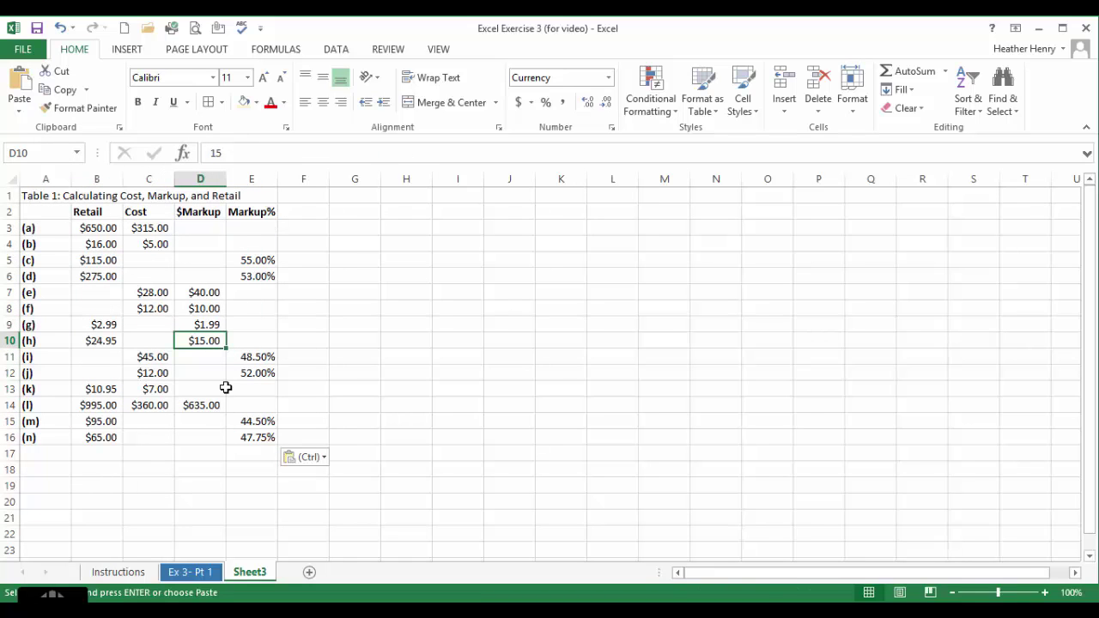
click(211, 417)
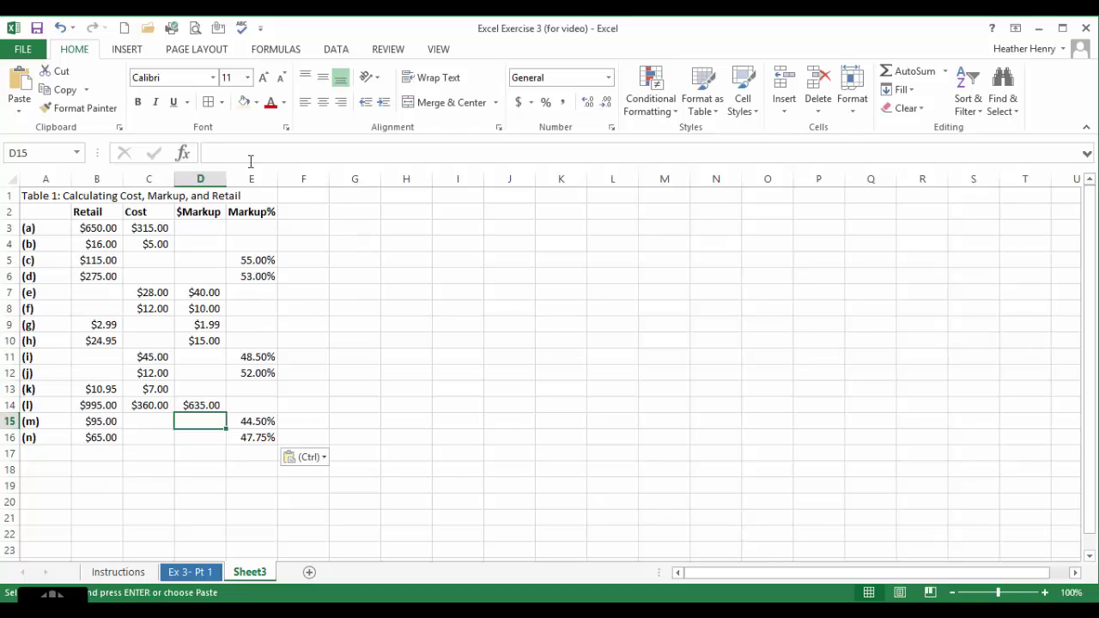
Insert a blank row between the table title and the column headers.
click(155, 227)
click(10, 215)
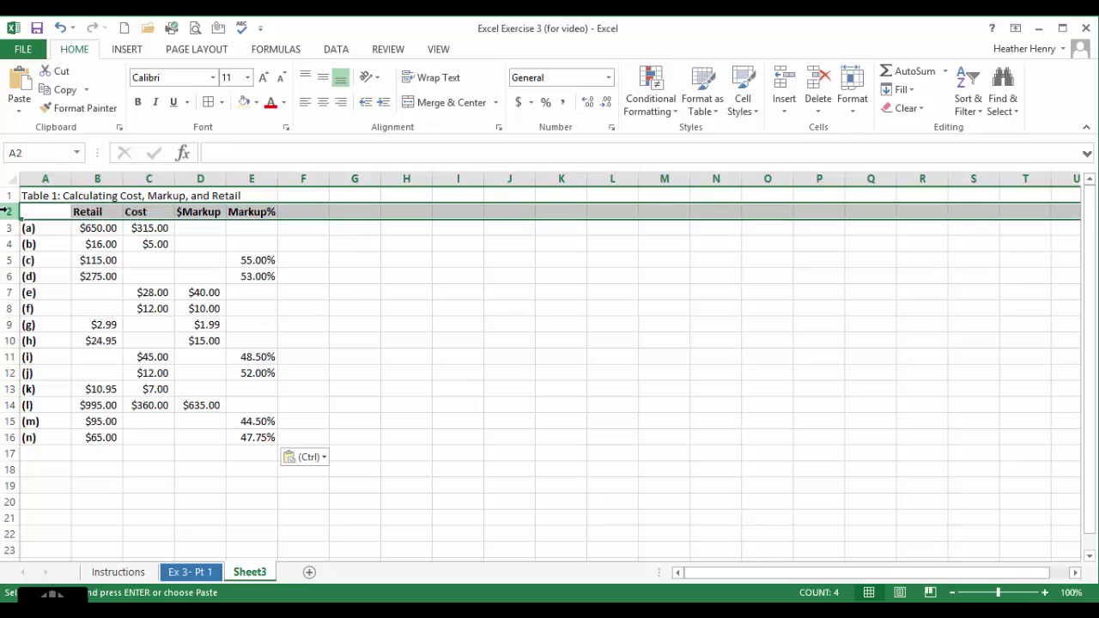
right_click(10, 215)
click(45, 323)
click(179, 273)
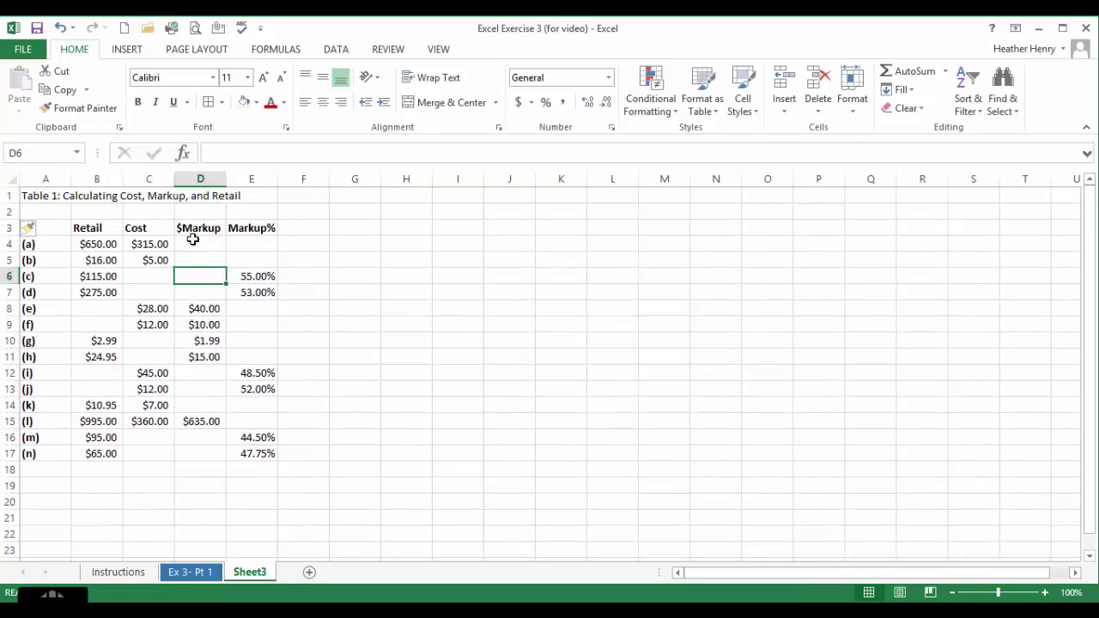
Calculate the $Markup for item (a) in D4 as retail minus cost with =B4-C4.
click(193, 243)
text(=)
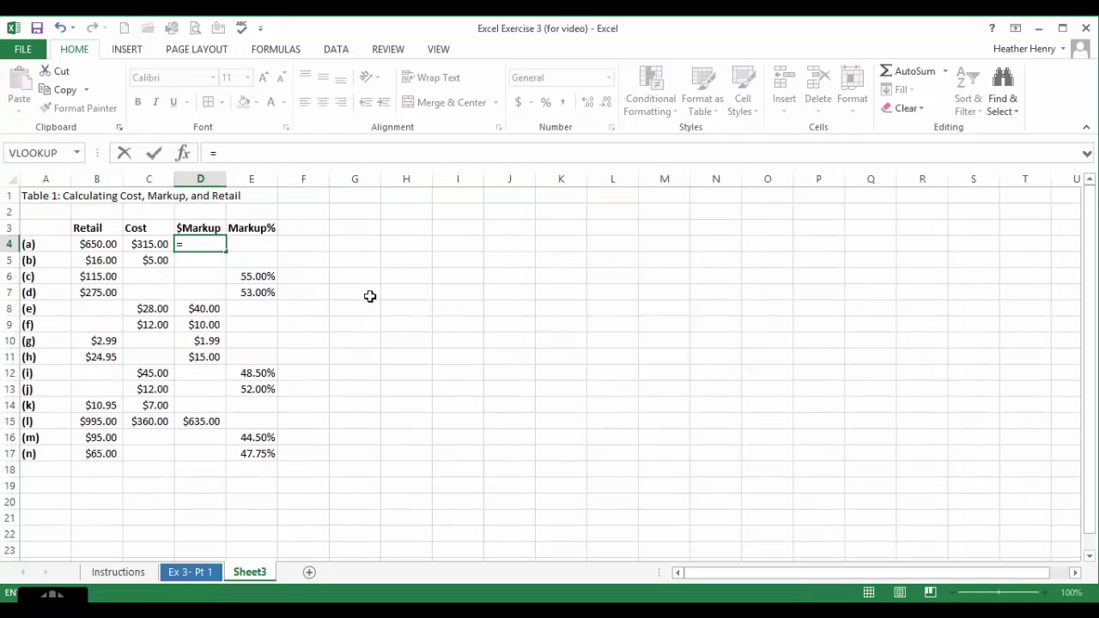
click(102, 241)
text(-)
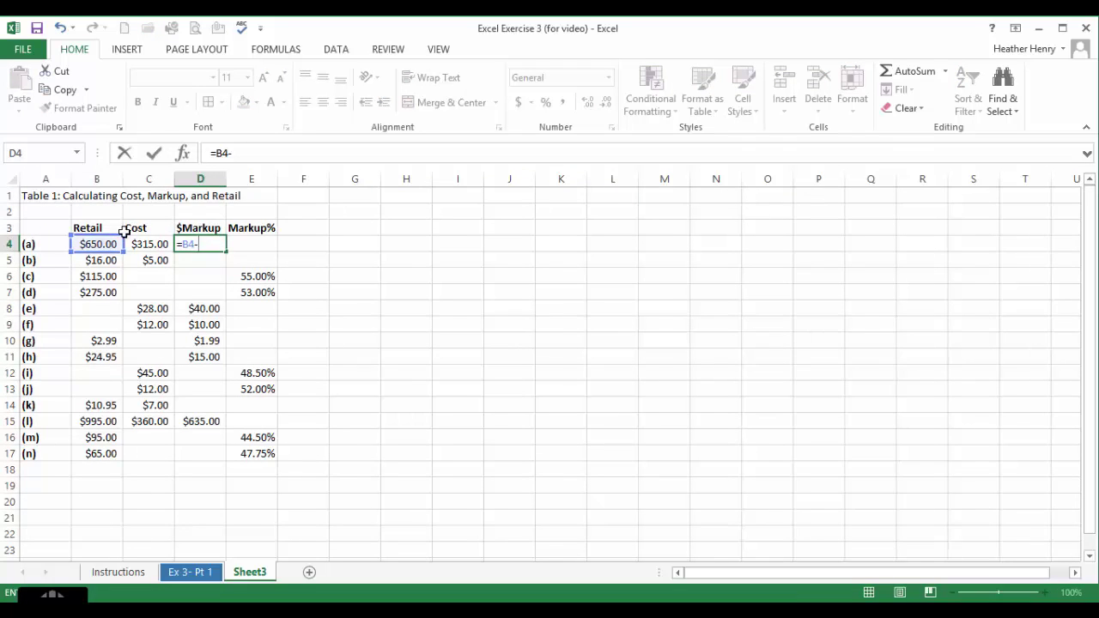
click(147, 244)
key(Return)
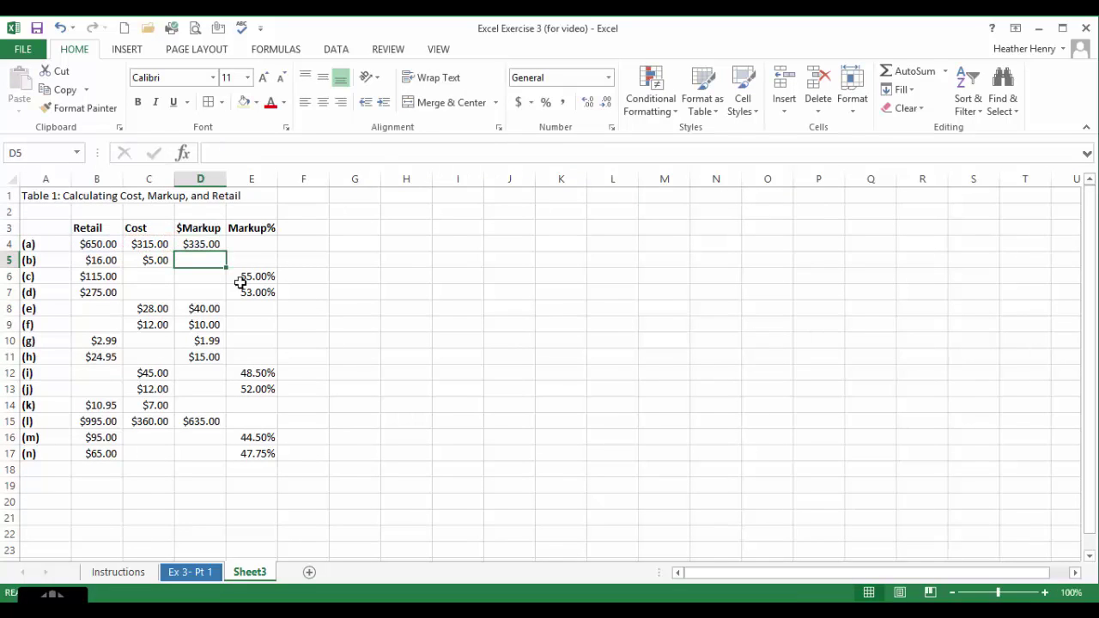
Calculate the Markup% for item (a) in E4 as $Markup divided by retail with =D4/B4.
click(247, 246)
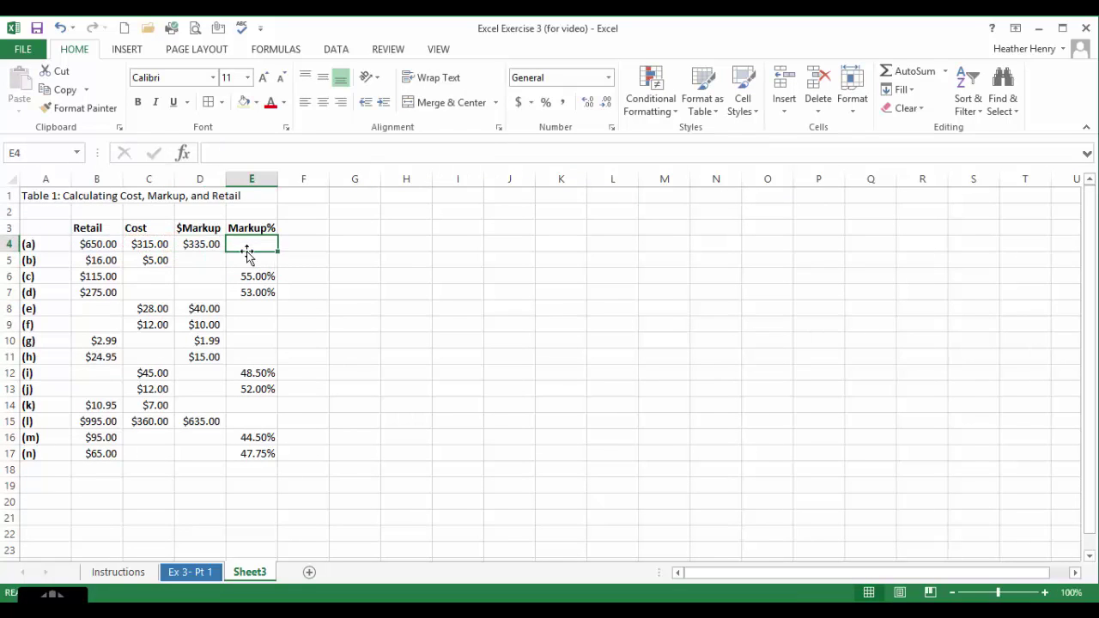
text(=)
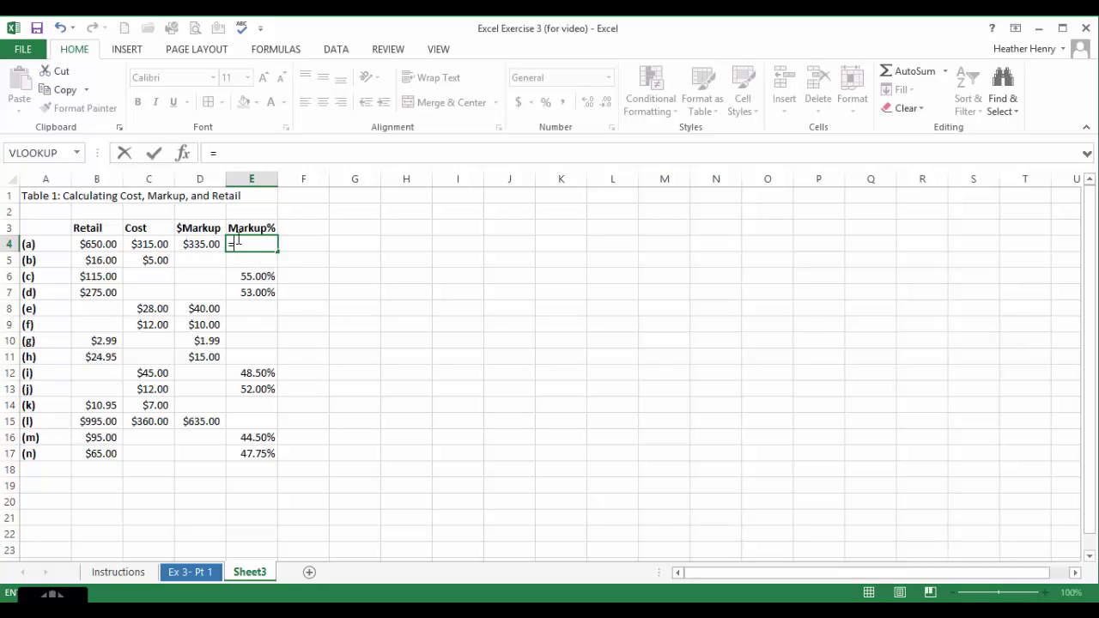
click(211, 244)
text(/)
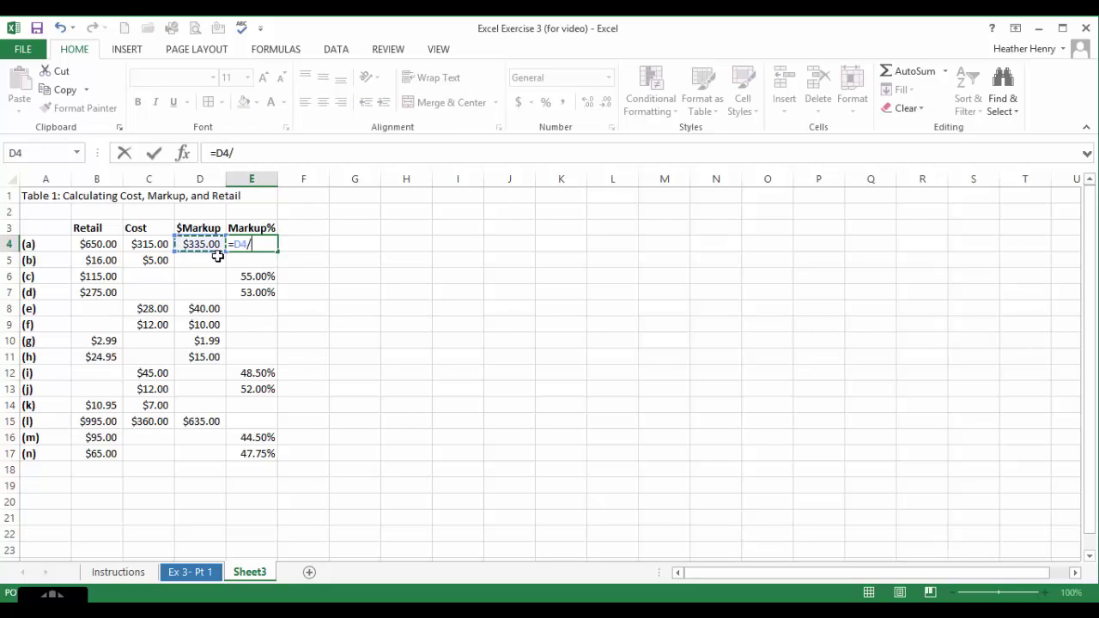
click(93, 244)
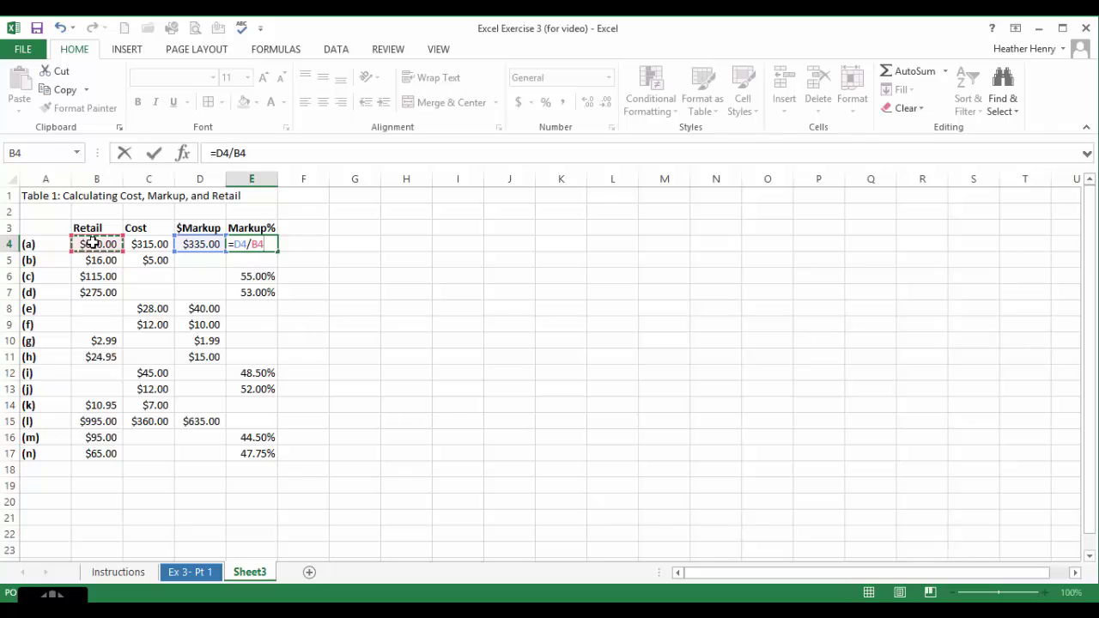
key(ctrl+Return)
Format cell E4 as a percentage with one decimal place.
click(259, 246)
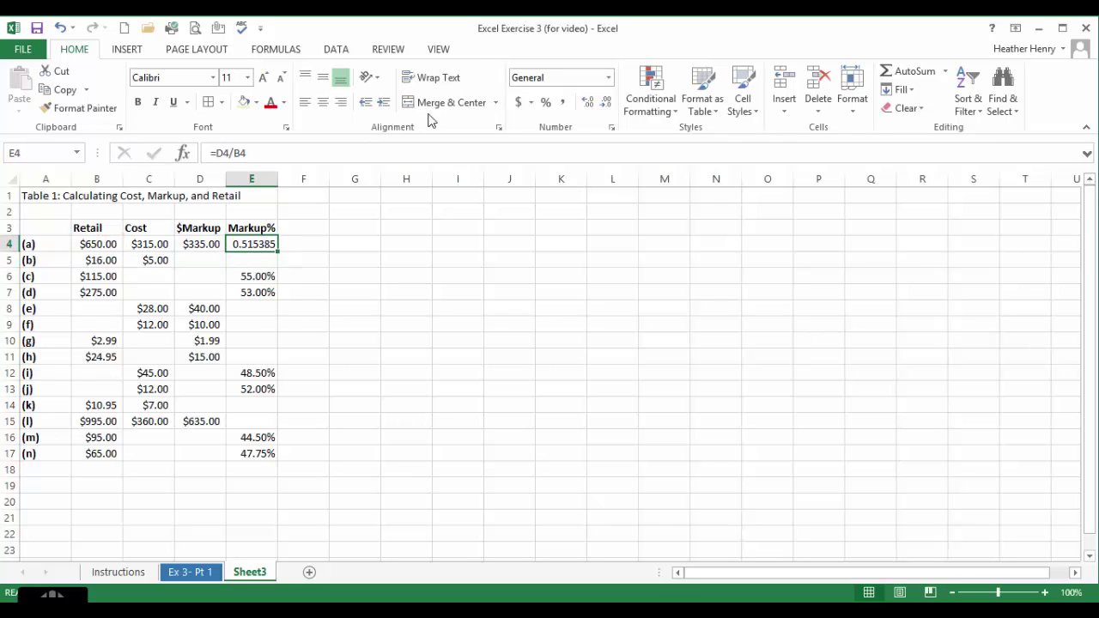
click(545, 102)
click(588, 102)
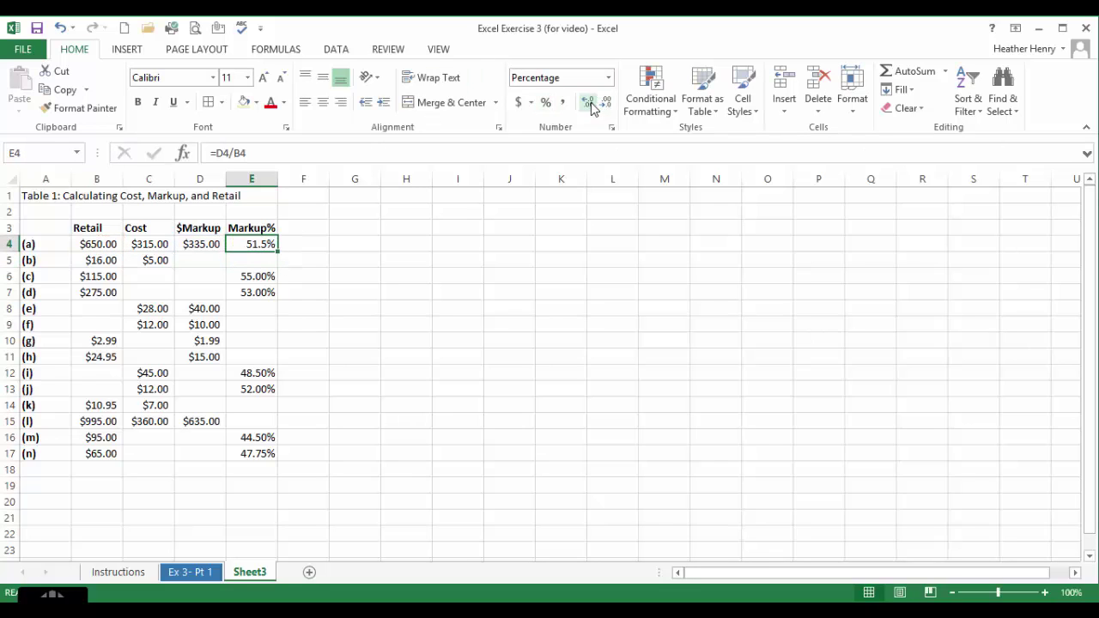
Calculate the $Markup for item (b) in D5 with the formula =B5-C5.
click(202, 260)
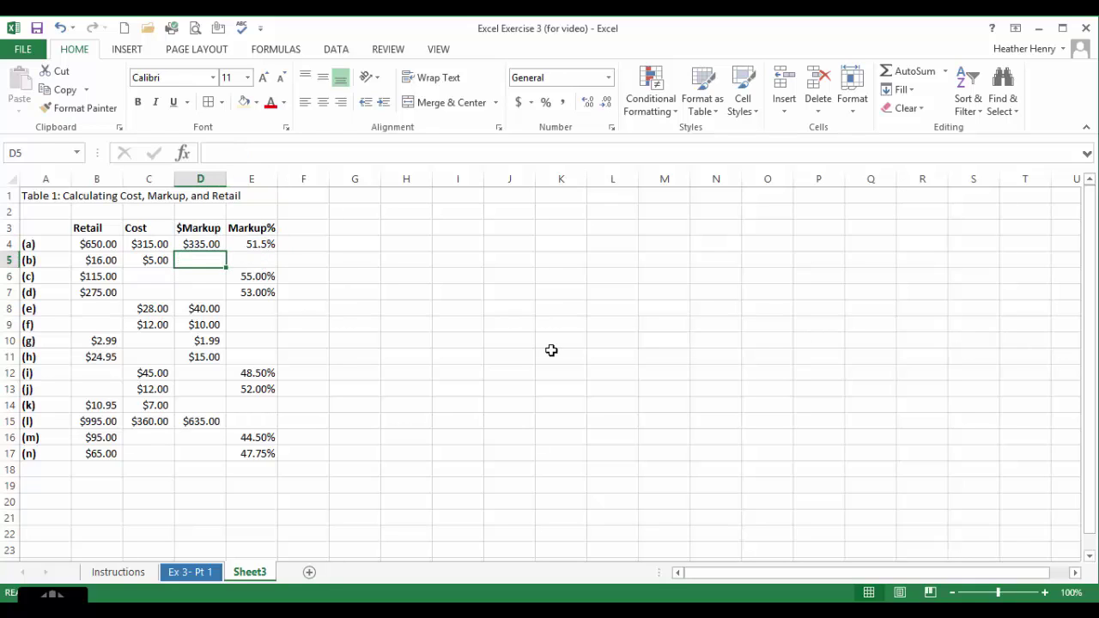
text(=)
click(93, 265)
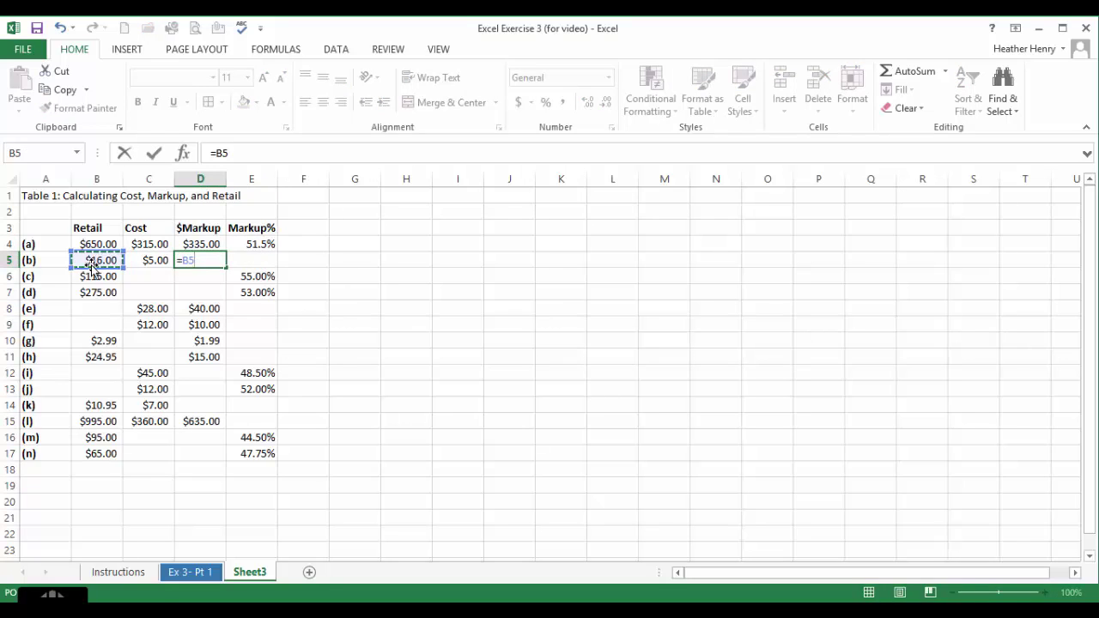
text(-)
click(138, 260)
key(Return)
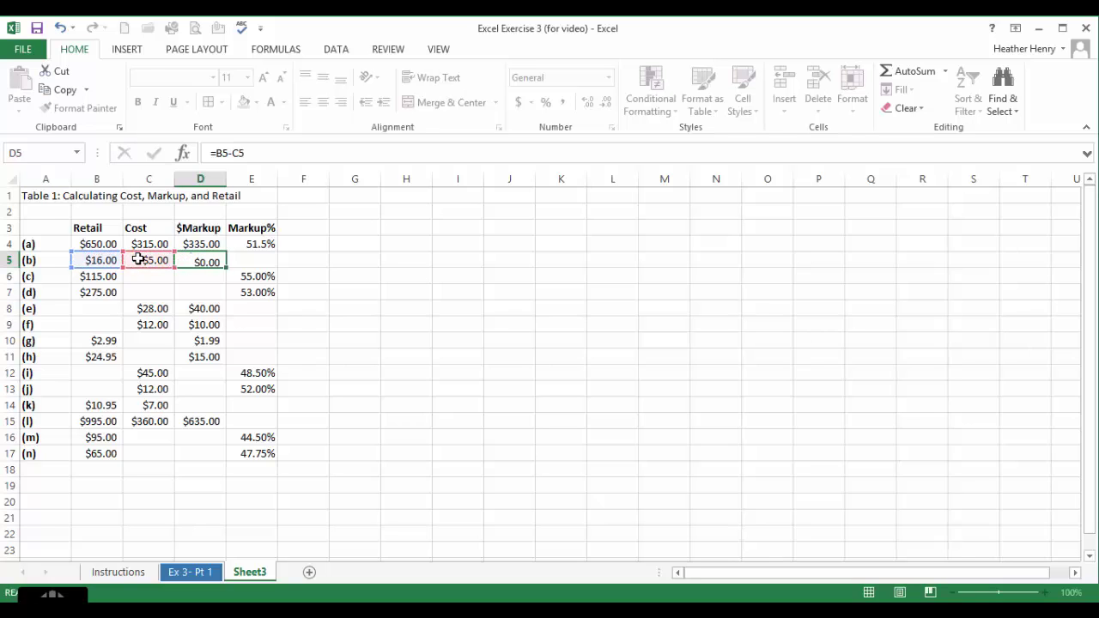
Calculate the Markup% for item (b) in E5 with the formula =D5/B5.
click(257, 264)
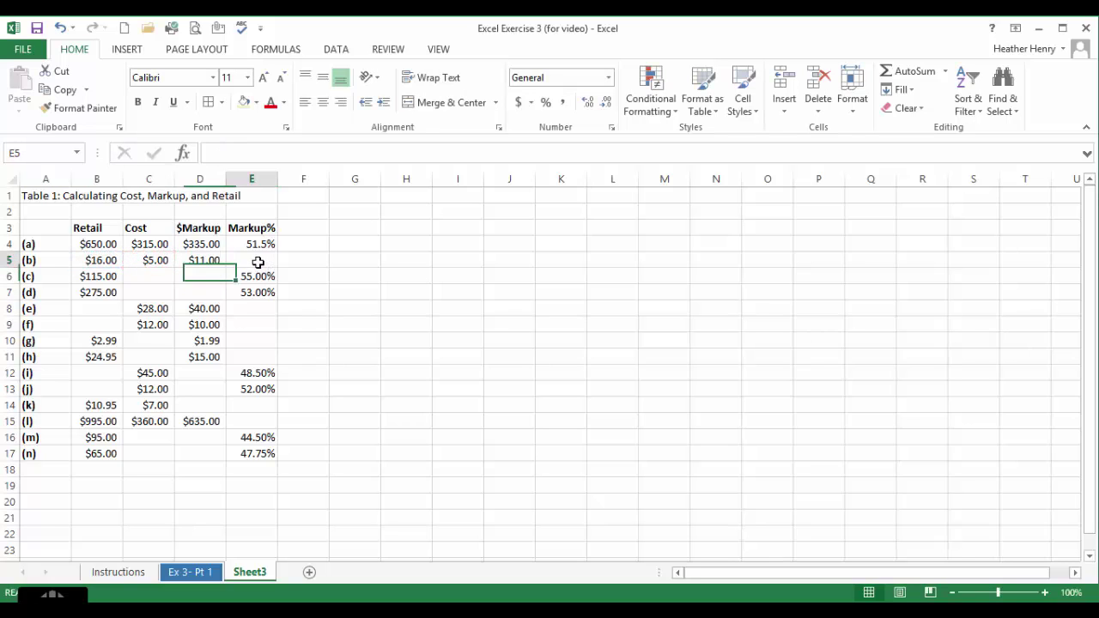
text(=)
click(201, 262)
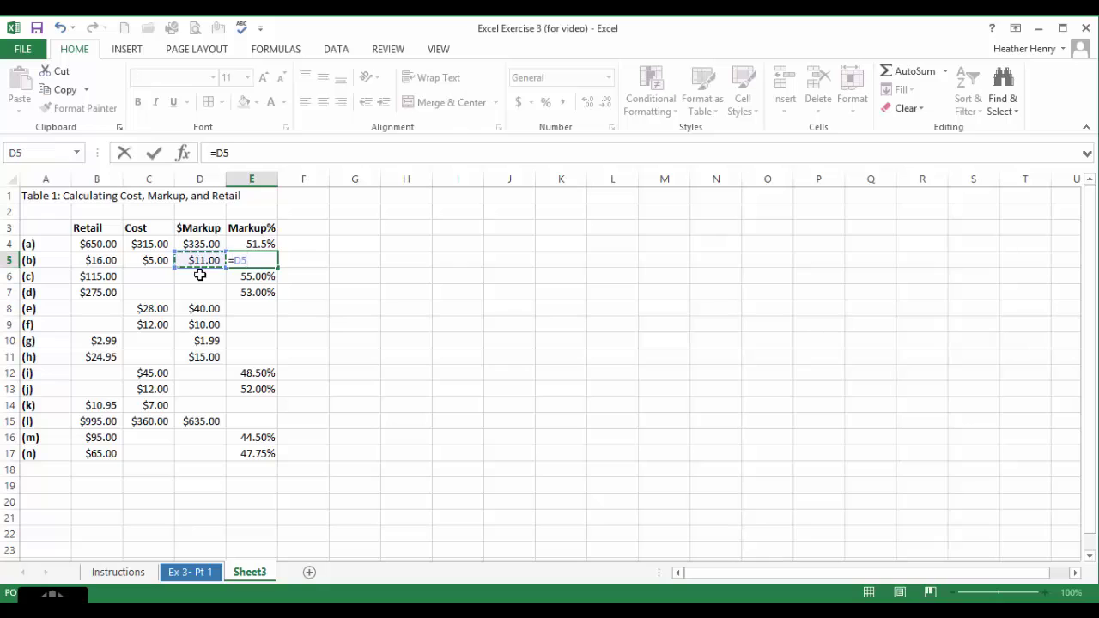
text(/)
click(86, 261)
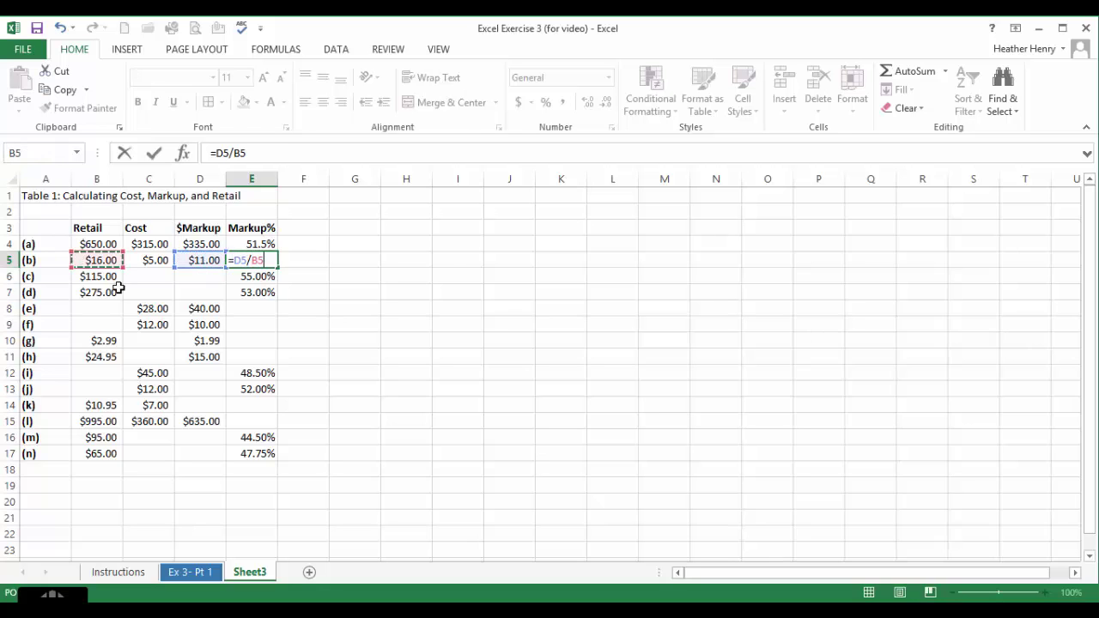
key(Return)
Format cell E5 as a percentage with one decimal place.
drag(222, 260, 235, 264)
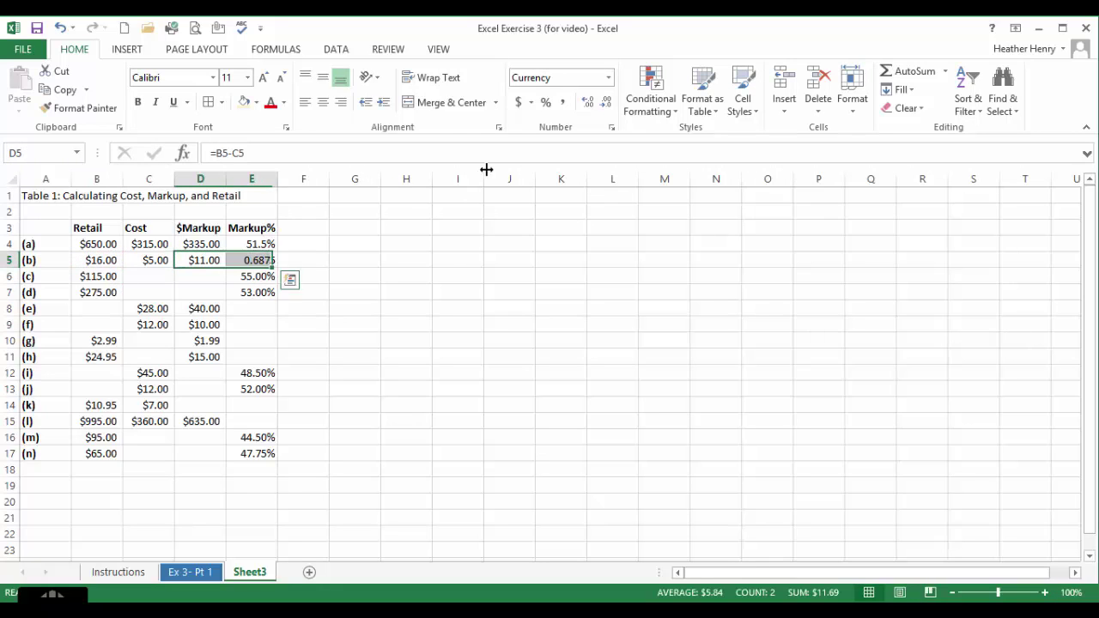
click(237, 261)
click(545, 103)
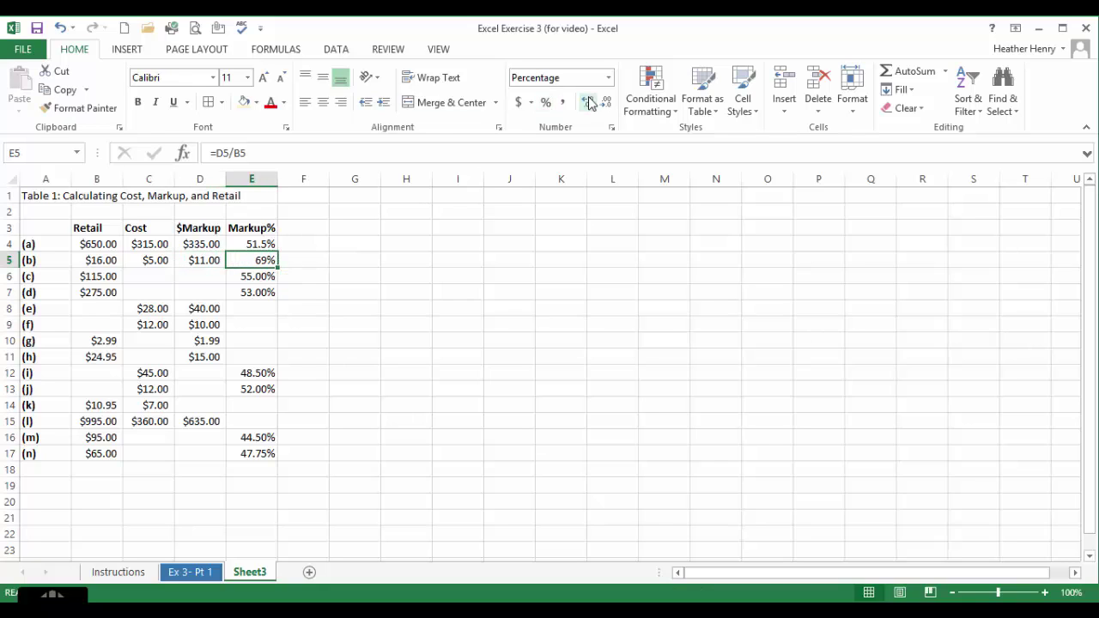
click(587, 102)
Calculate the $Markup for item (c) in D6 as retail times Markup% with =B6*E6.
click(146, 277)
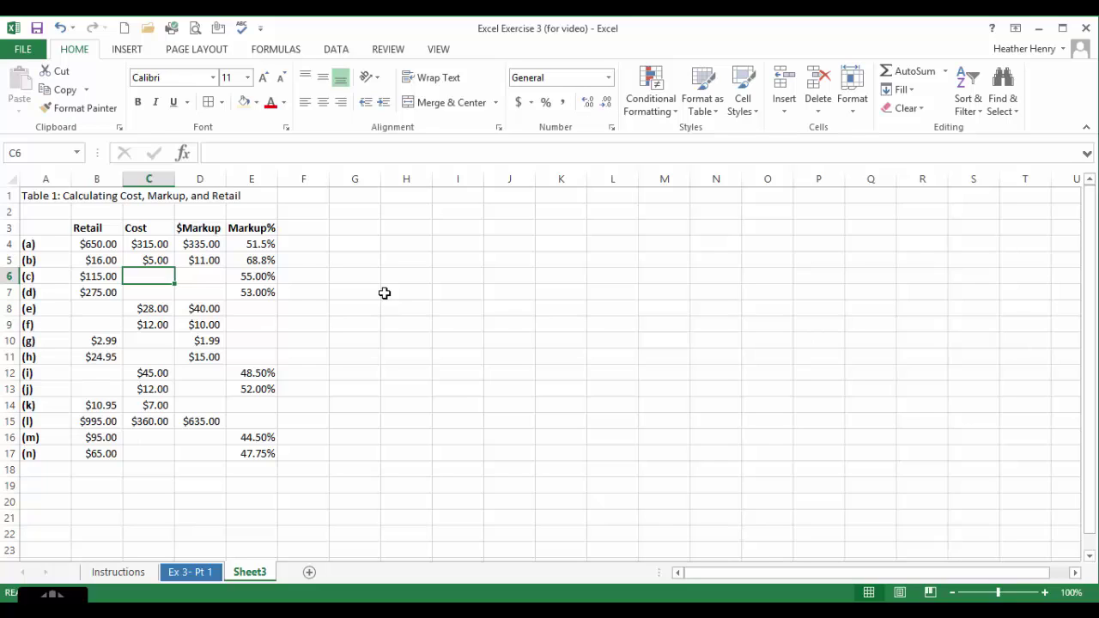
key(Right)
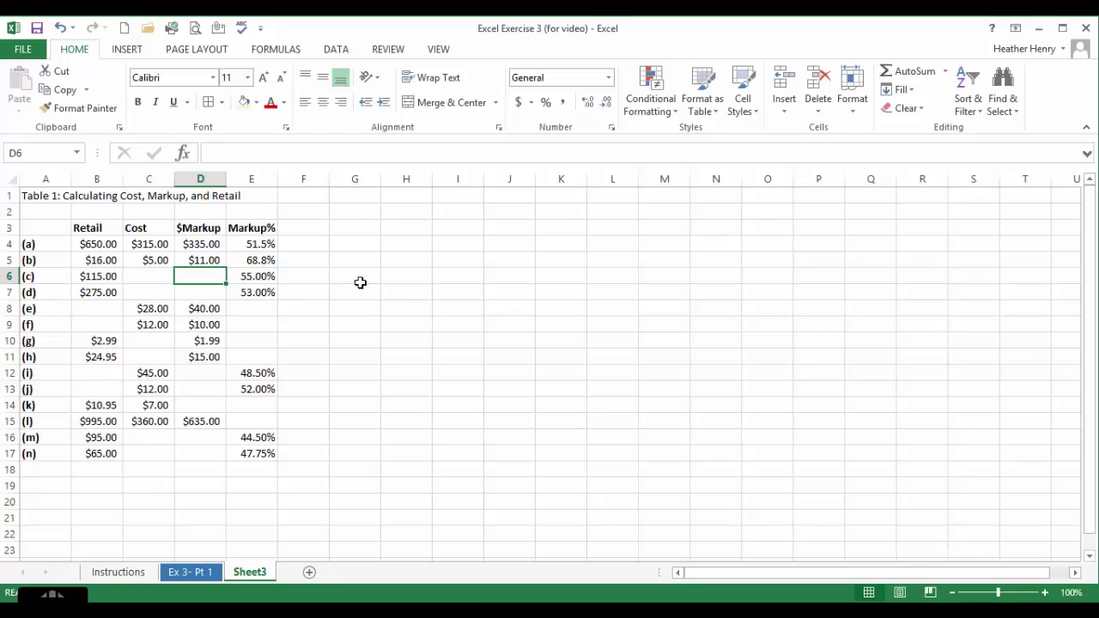
text(=)
click(115, 276)
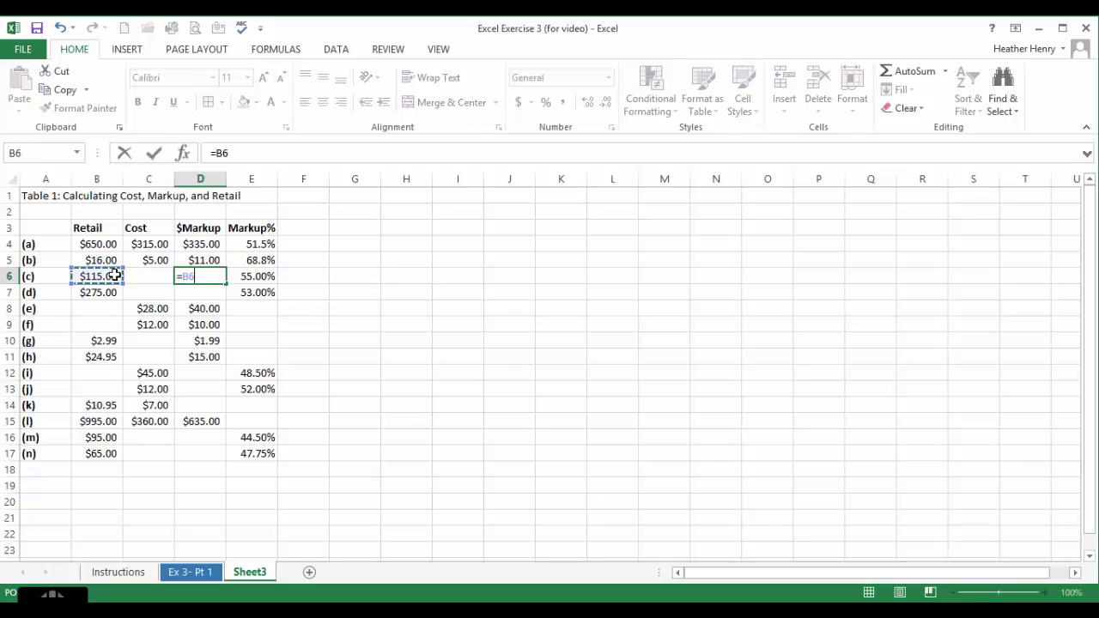
text(*)
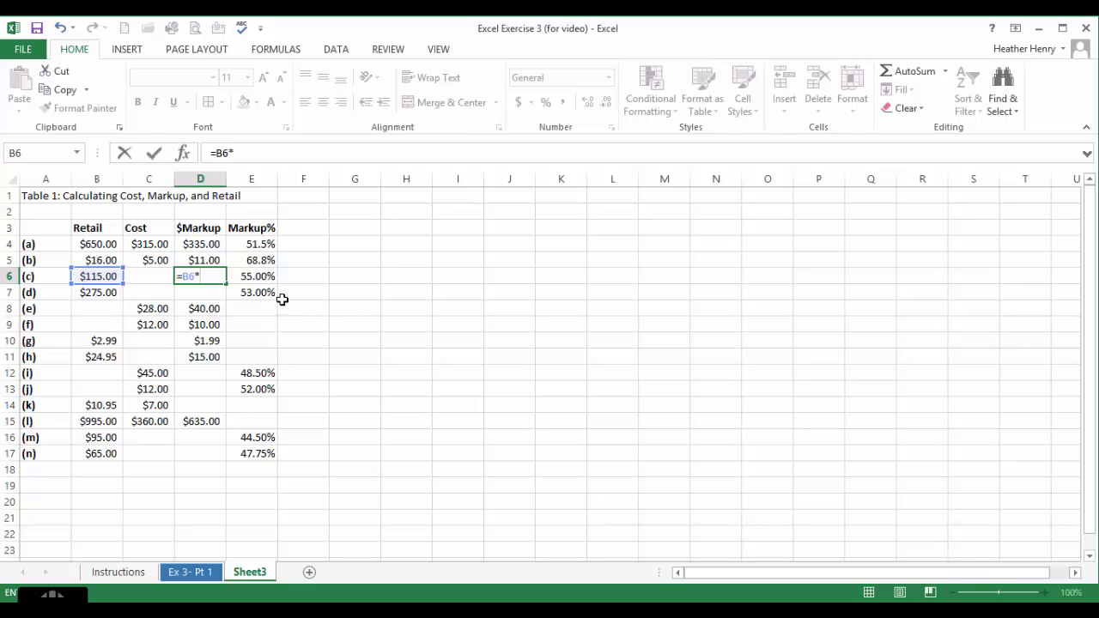
click(268, 275)
key(Return)
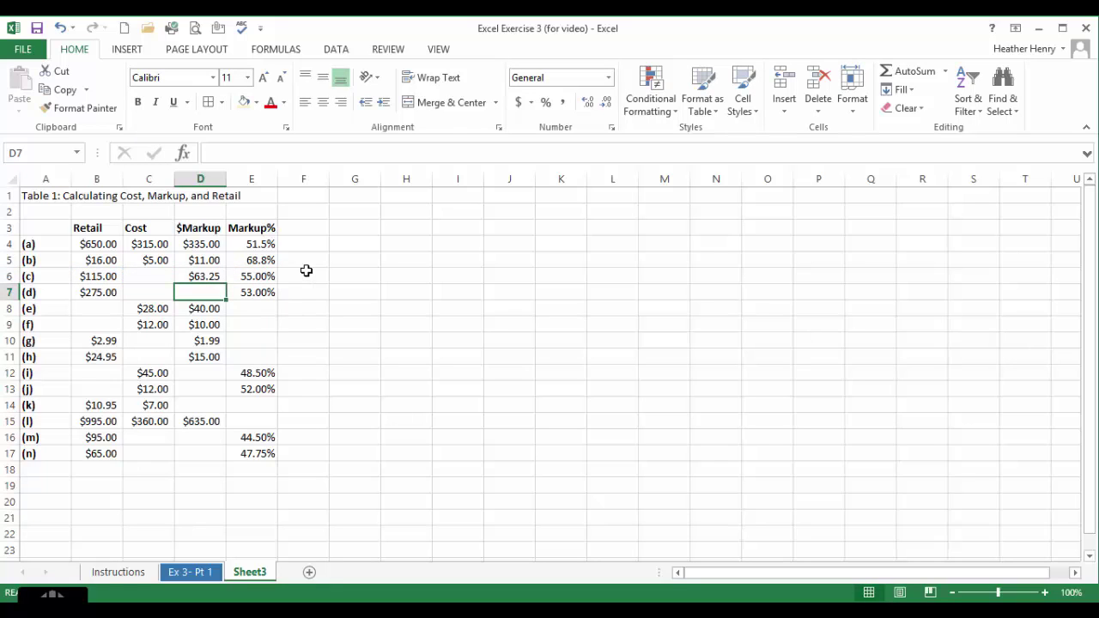
Calculate the cost for item (c) in C6 as retail minus $Markup with =B6-D6.
click(145, 274)
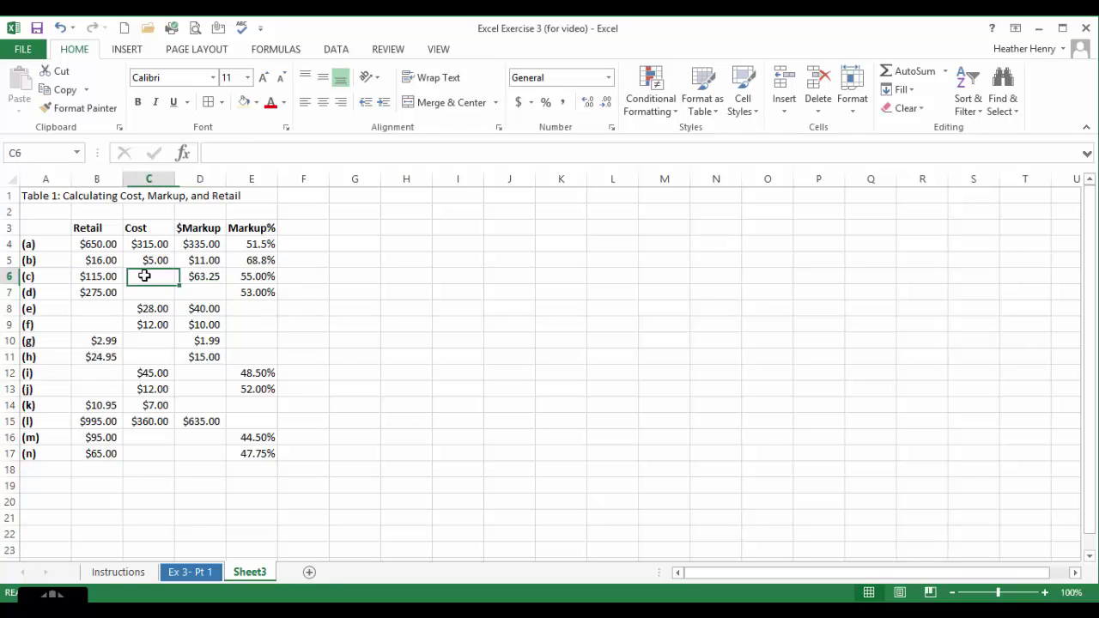
text(=)
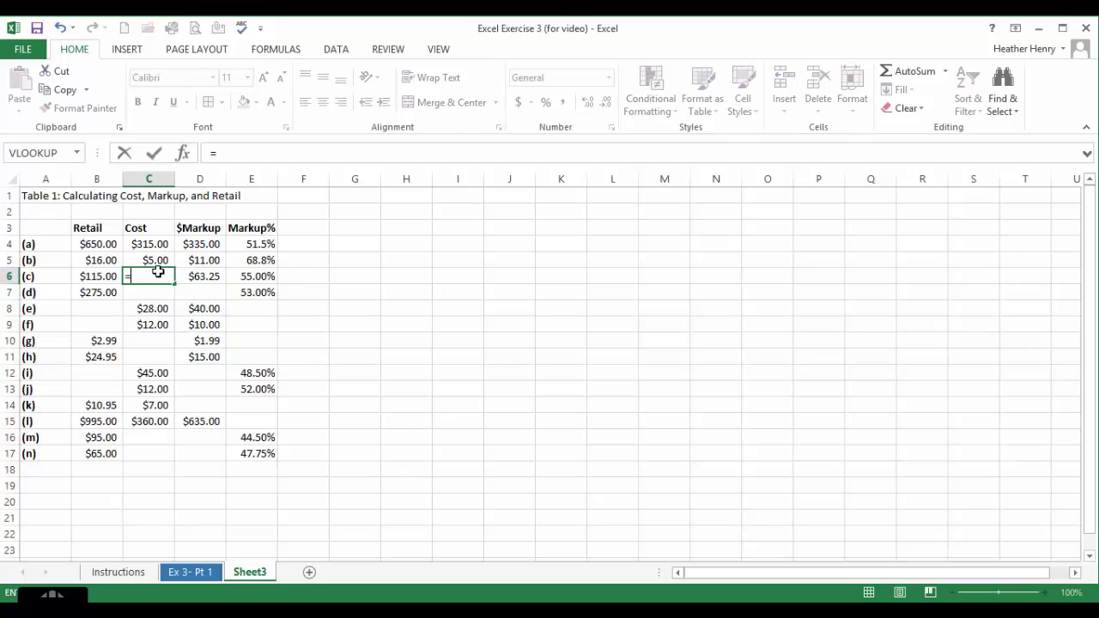
click(87, 278)
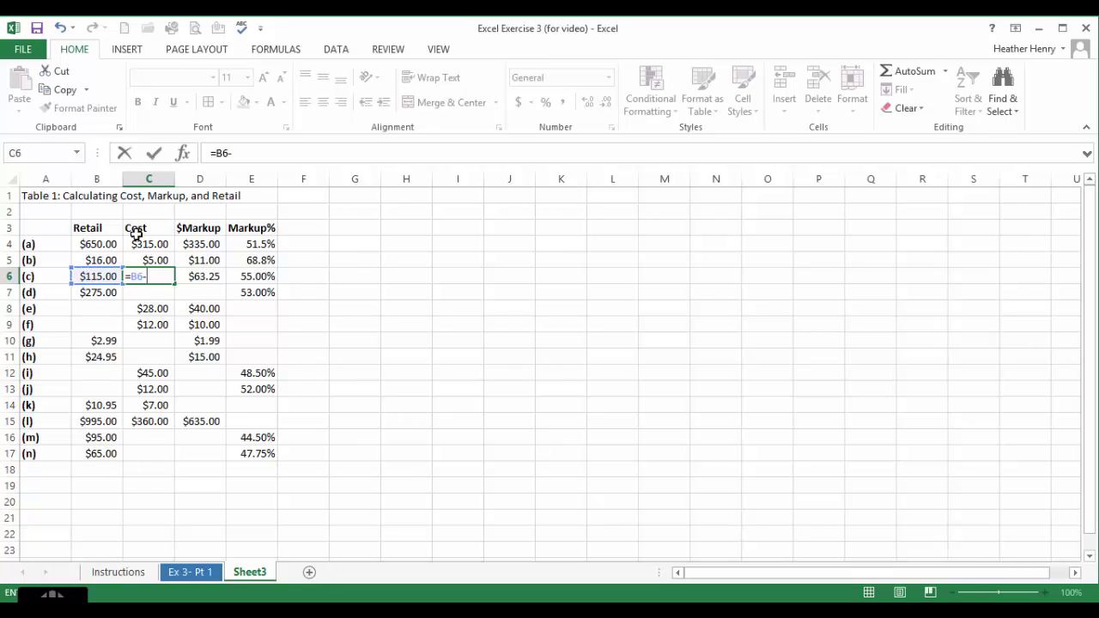
text(-)
click(216, 274)
key(Return)
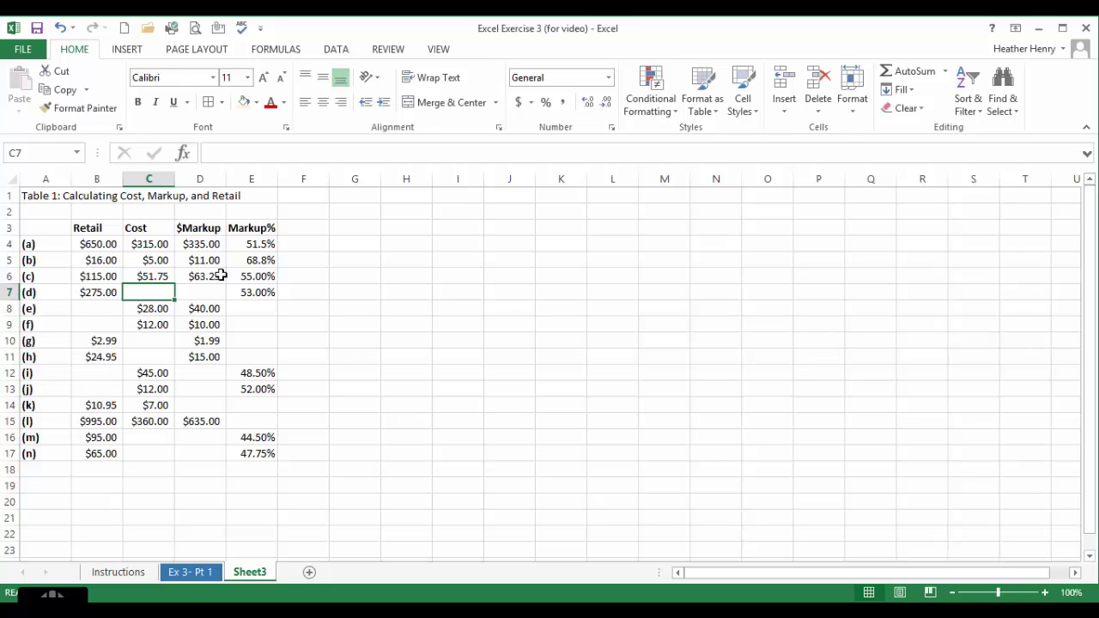
Calculate the cost for item (d) in C7 with =B7*(1-E7) and apply the dollar Accounting format to it.
text(=)
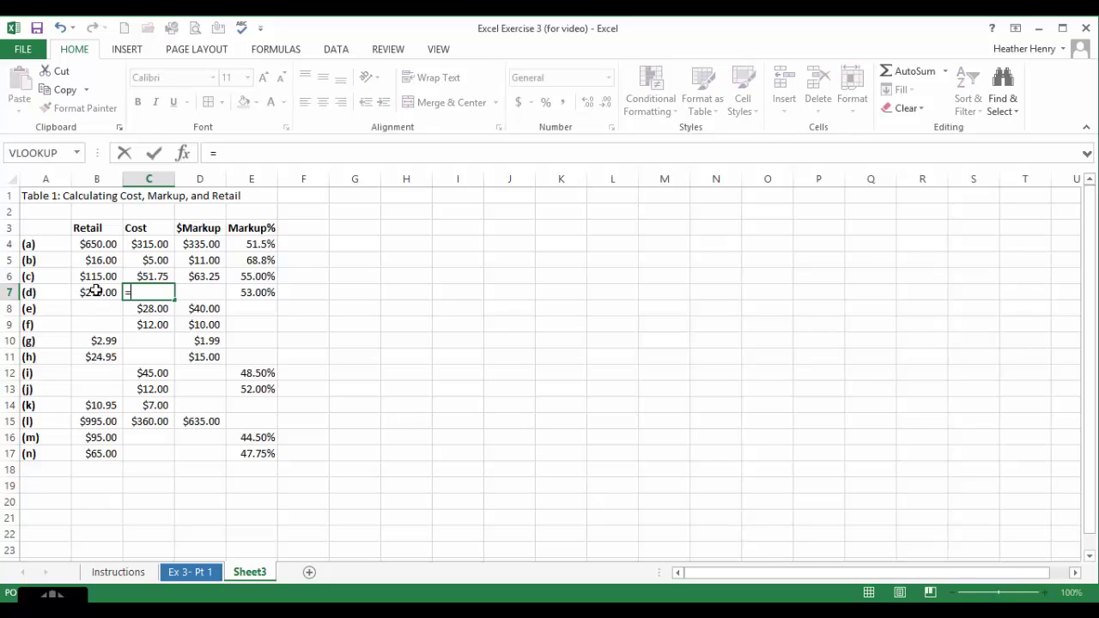
click(107, 292)
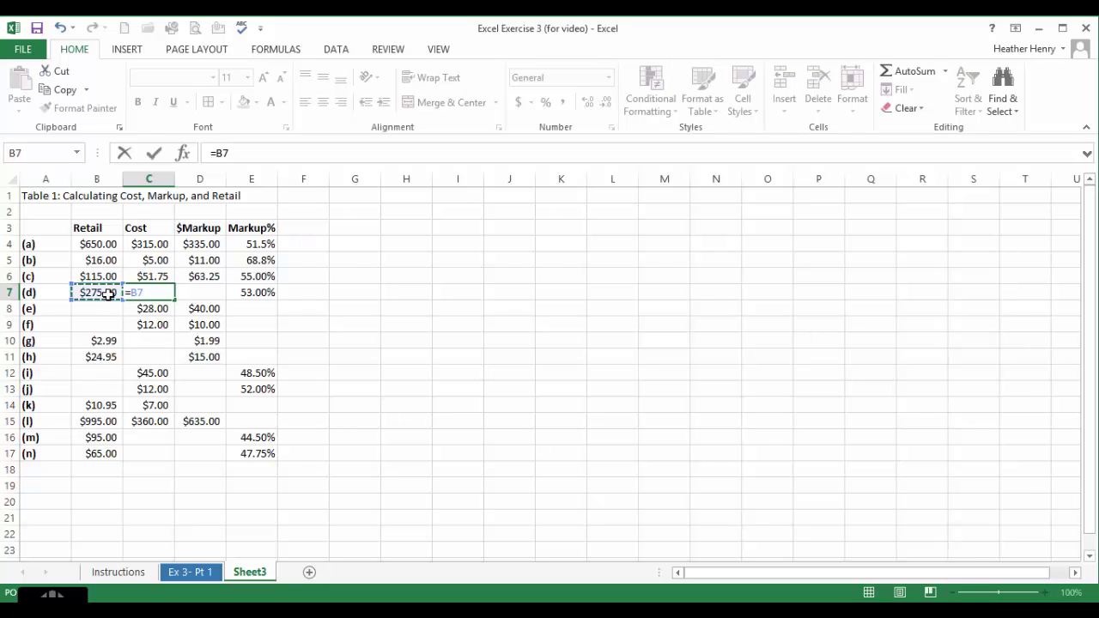
text(*)
click(244, 292)
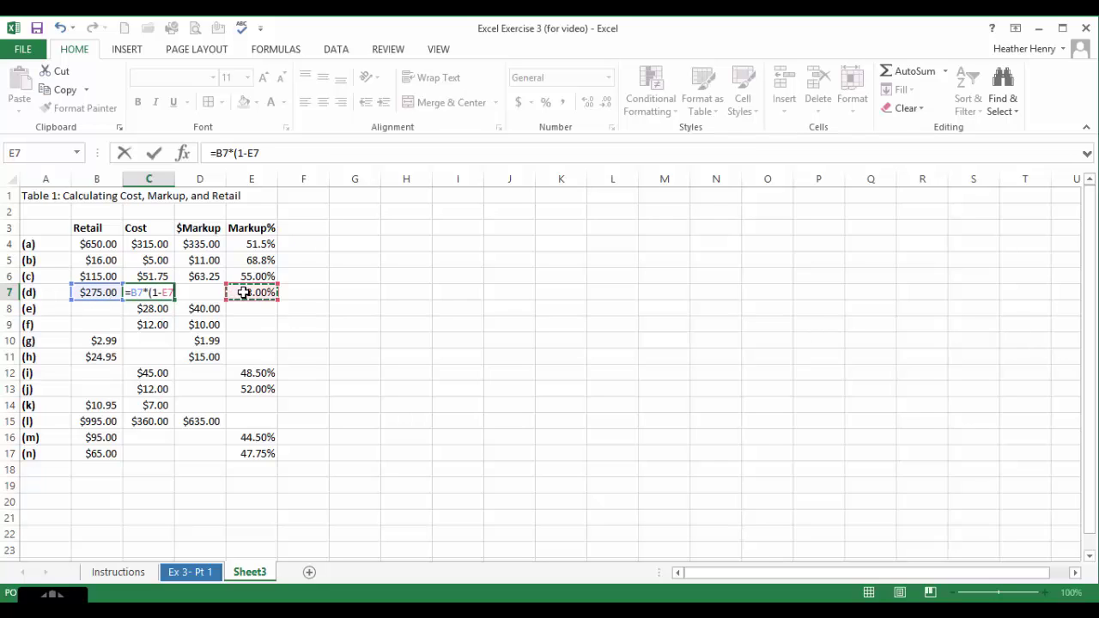
text())
key(Return)
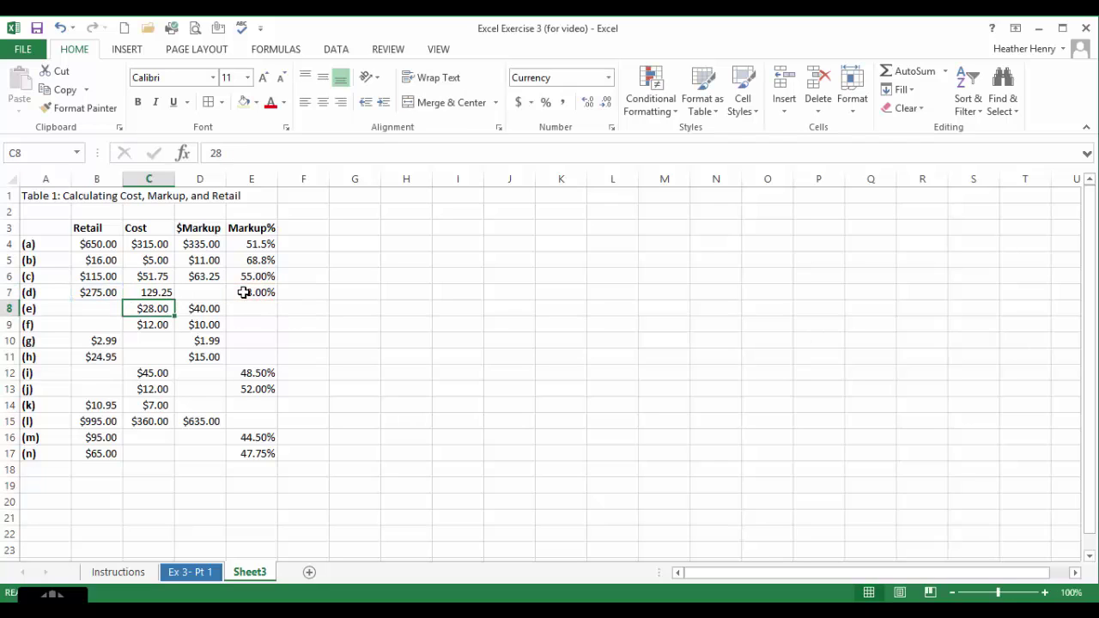
key(Up)
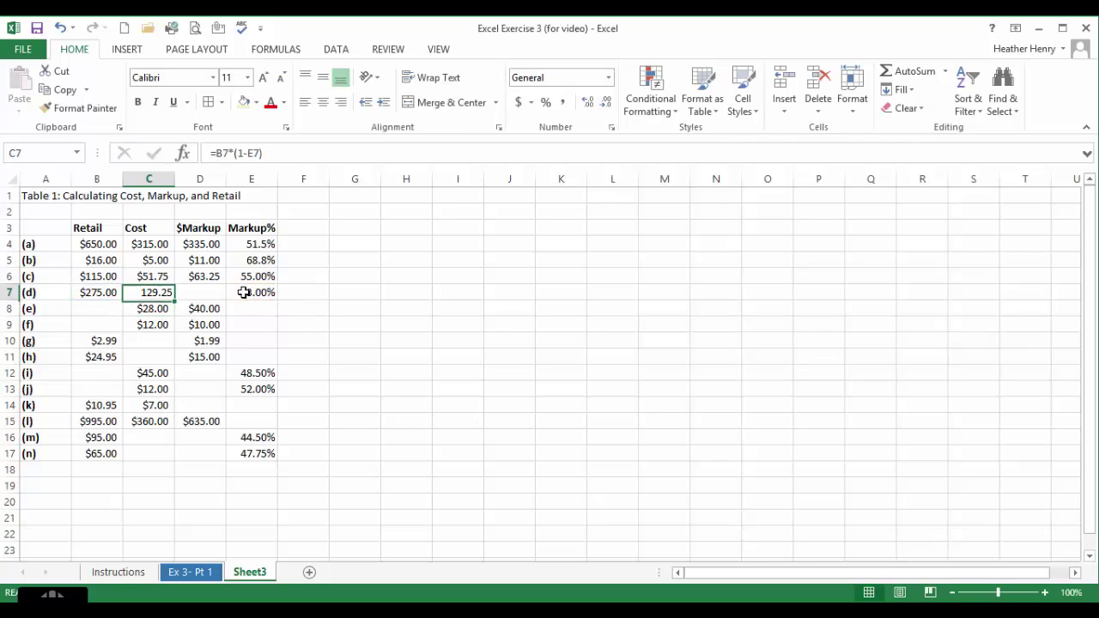
click(518, 102)
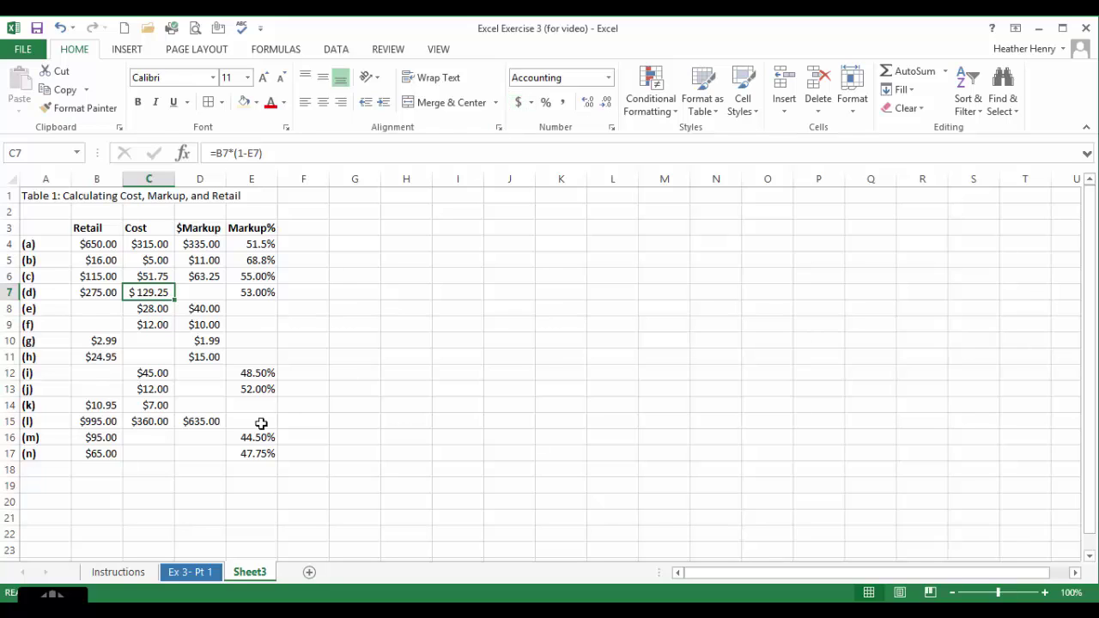
Calculate the $Markup for item (d) in D7 as retail minus cost with =B7-C7.
click(196, 293)
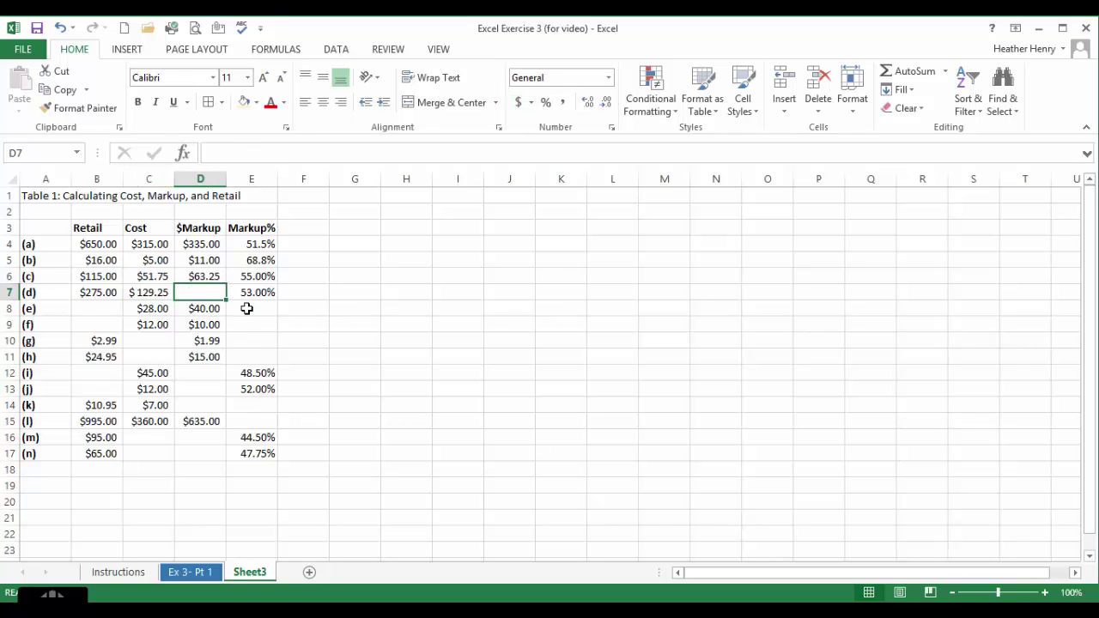
text(=)
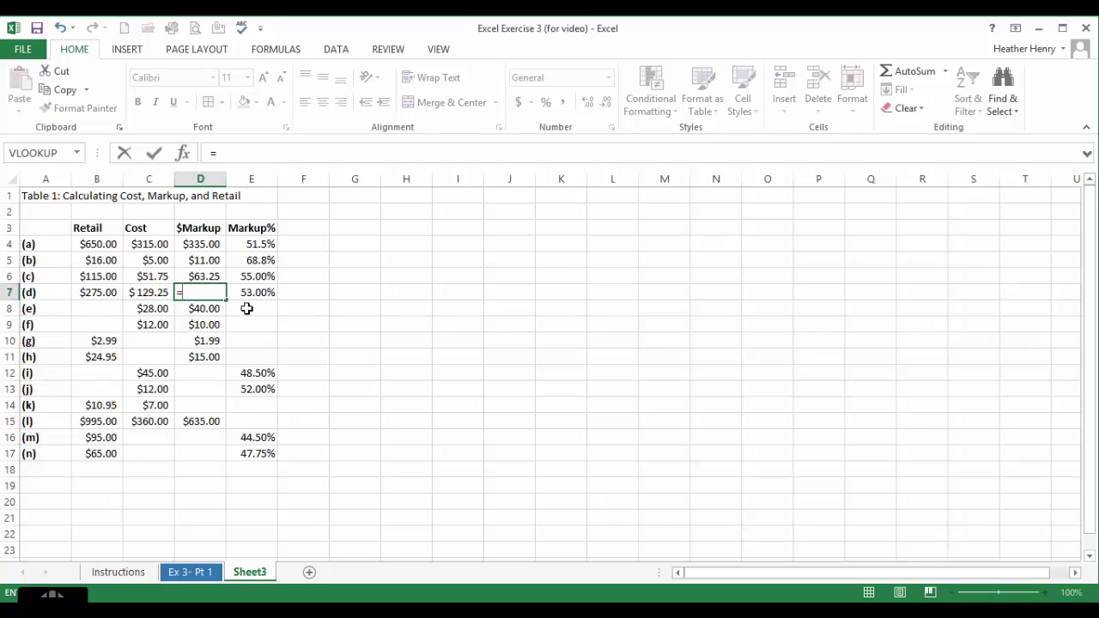
click(101, 293)
text(-)
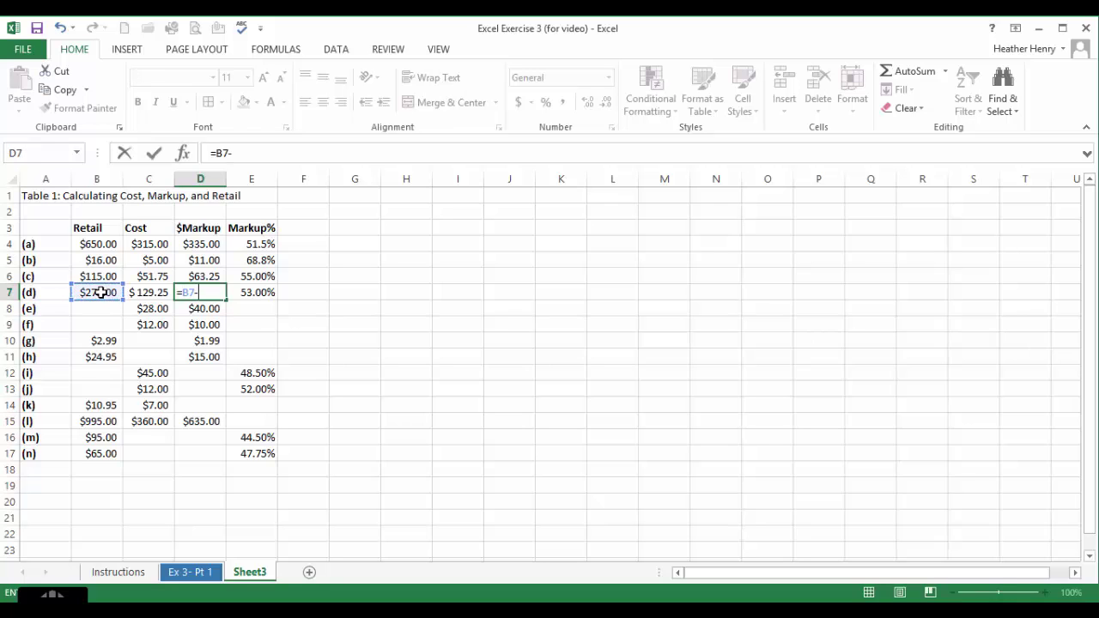
click(138, 293)
key(Return)
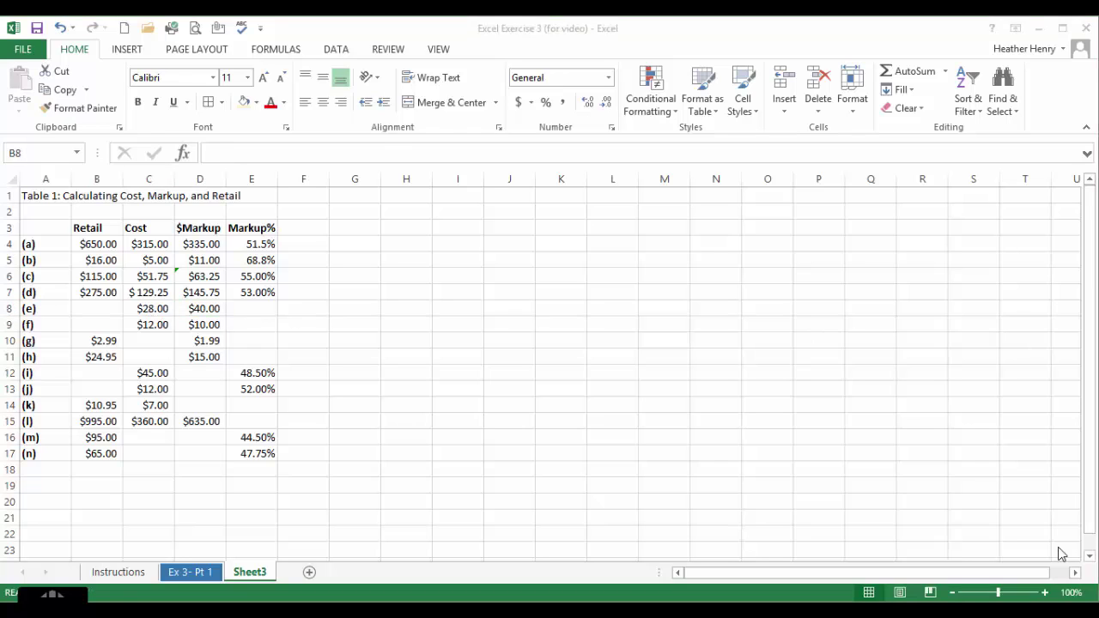
Calculate the retail for item (e) in B8 as cost plus $Markup with =C8+D8.
click(104, 317)
text(=)
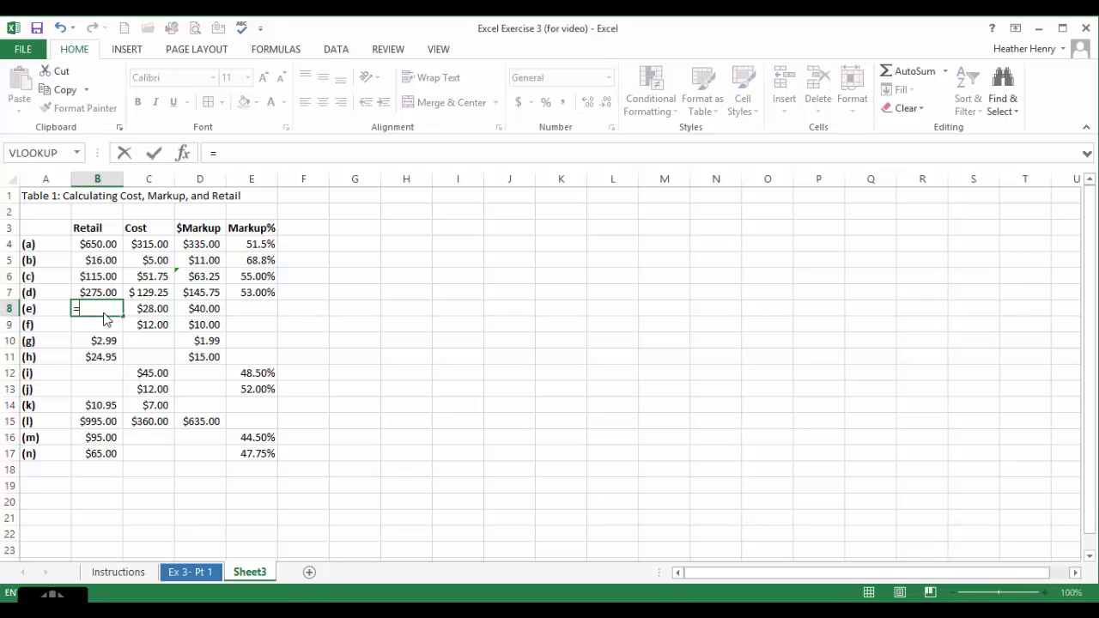
click(152, 311)
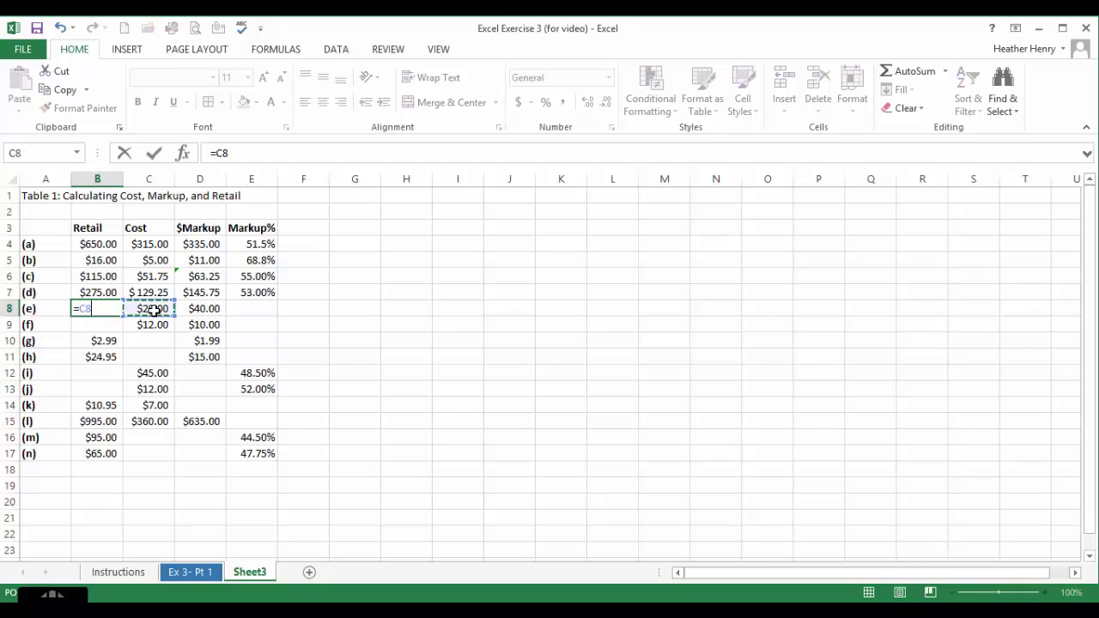
text(+)
click(211, 307)
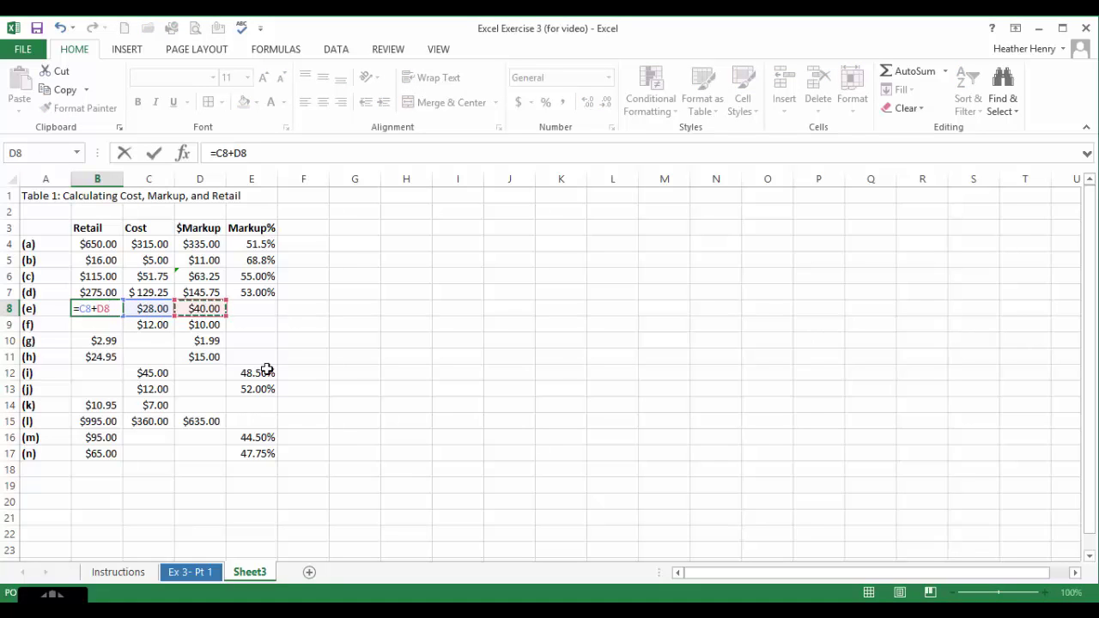
key(Return)
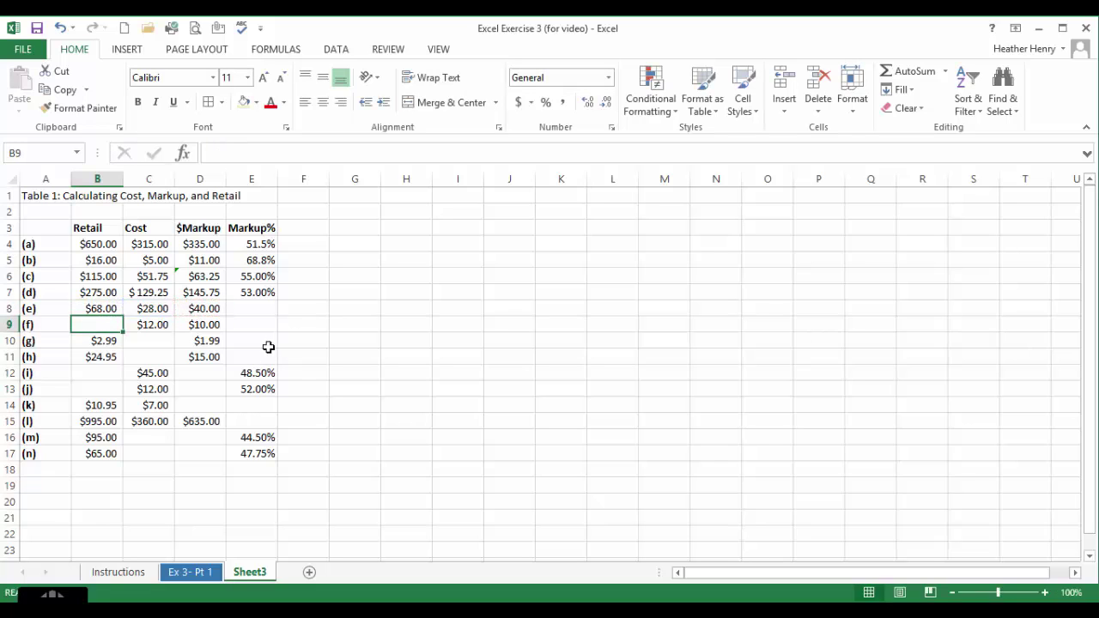
click(108, 305)
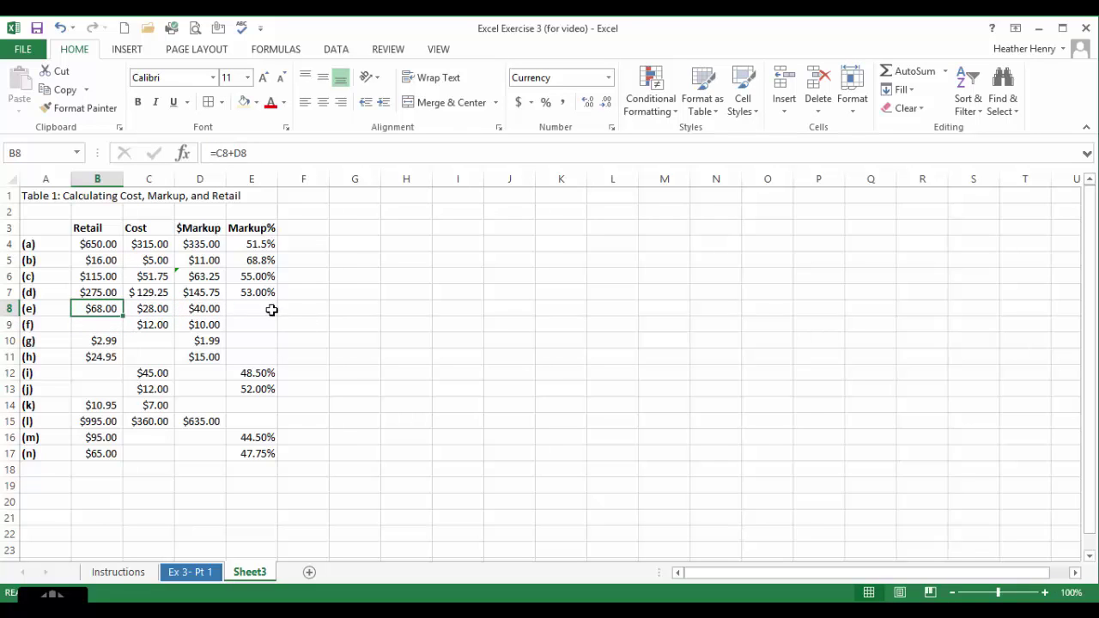
Calculate the Markup% for item (e) in E8 as $Markup divided by retail with =D8/B8.
click(275, 309)
text(=)
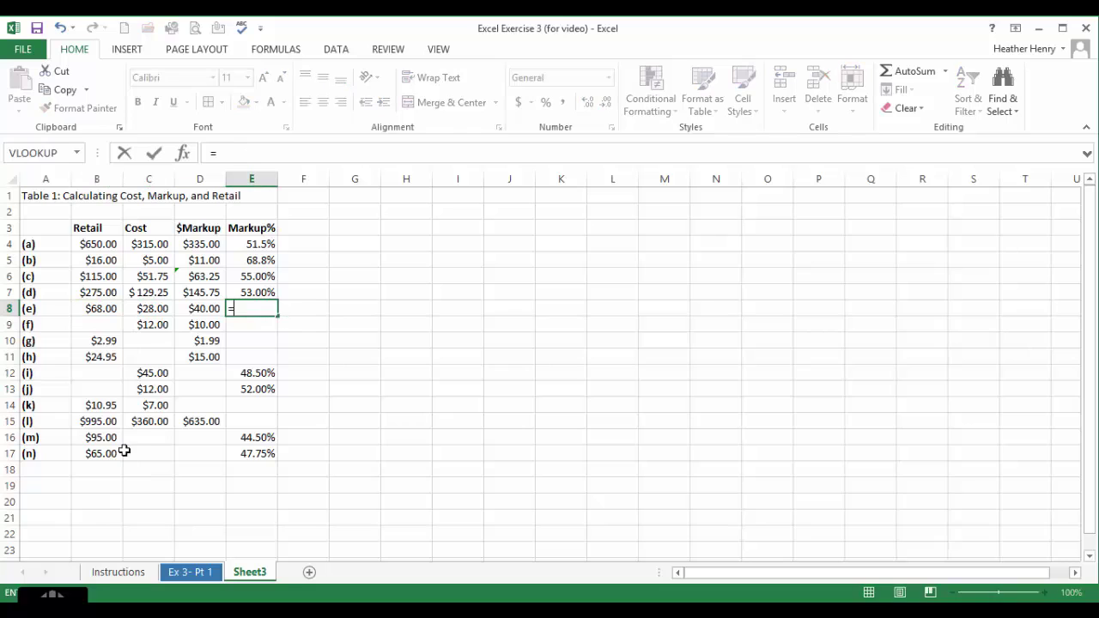
click(196, 309)
text(/)
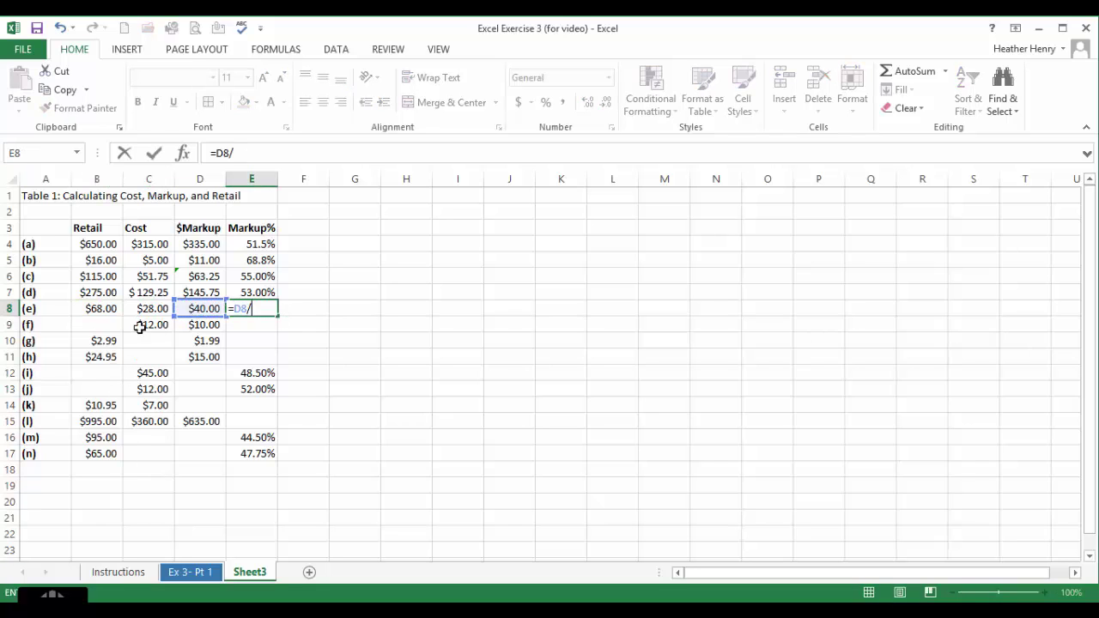
click(91, 311)
key(Return)
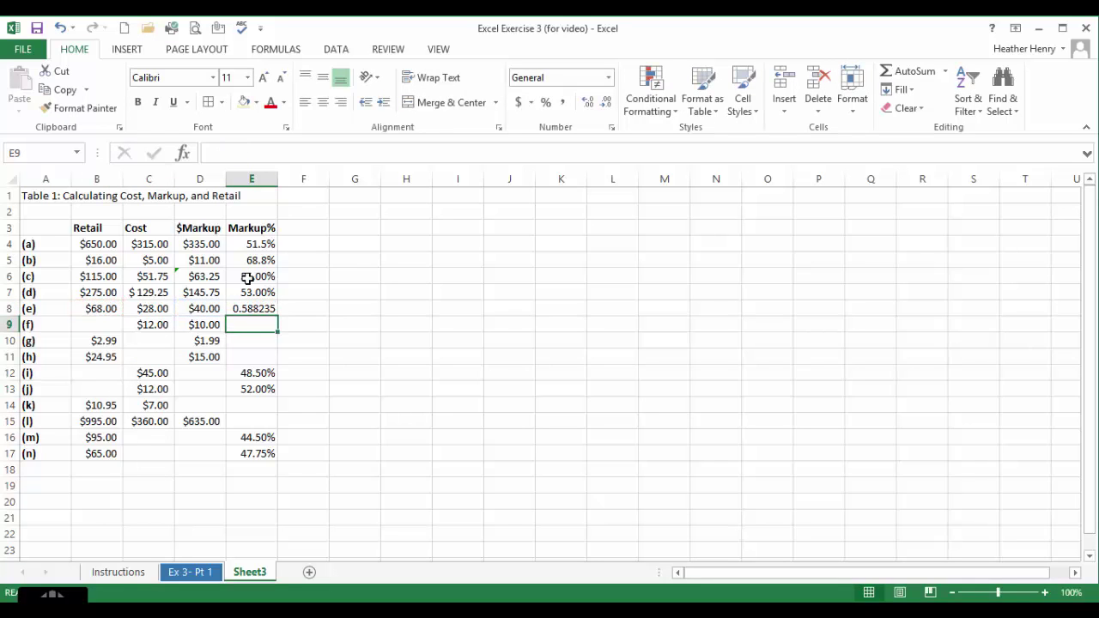
Format cell E8 as a percentage with one decimal place.
click(253, 309)
click(546, 102)
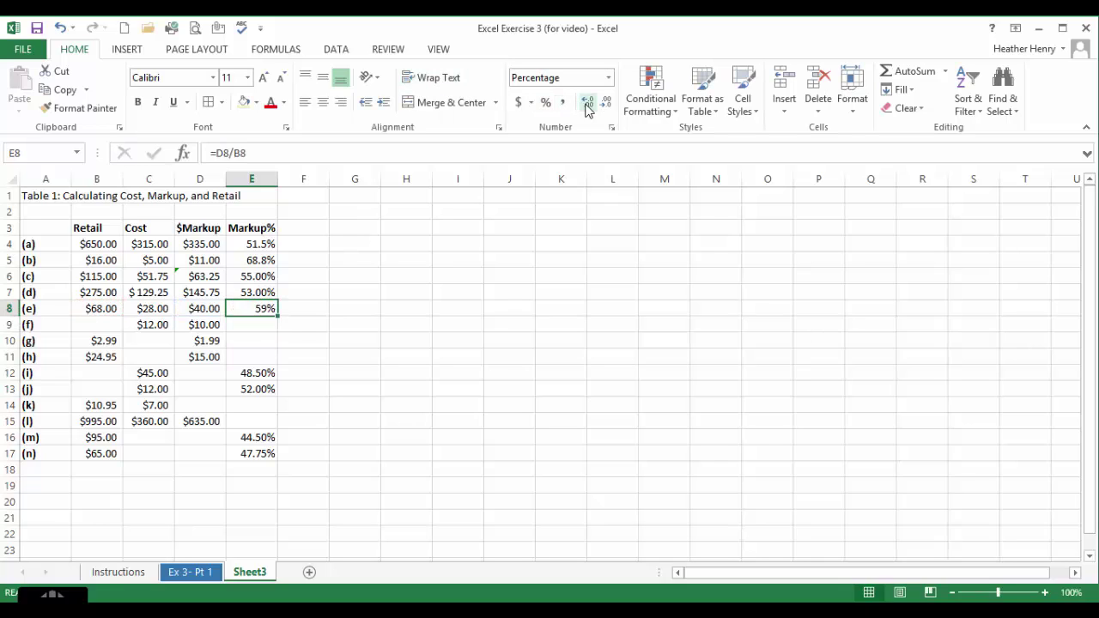
click(588, 101)
Calculate the retail for item (f) in B9 as cost plus $Markup with =C9+D9.
click(84, 325)
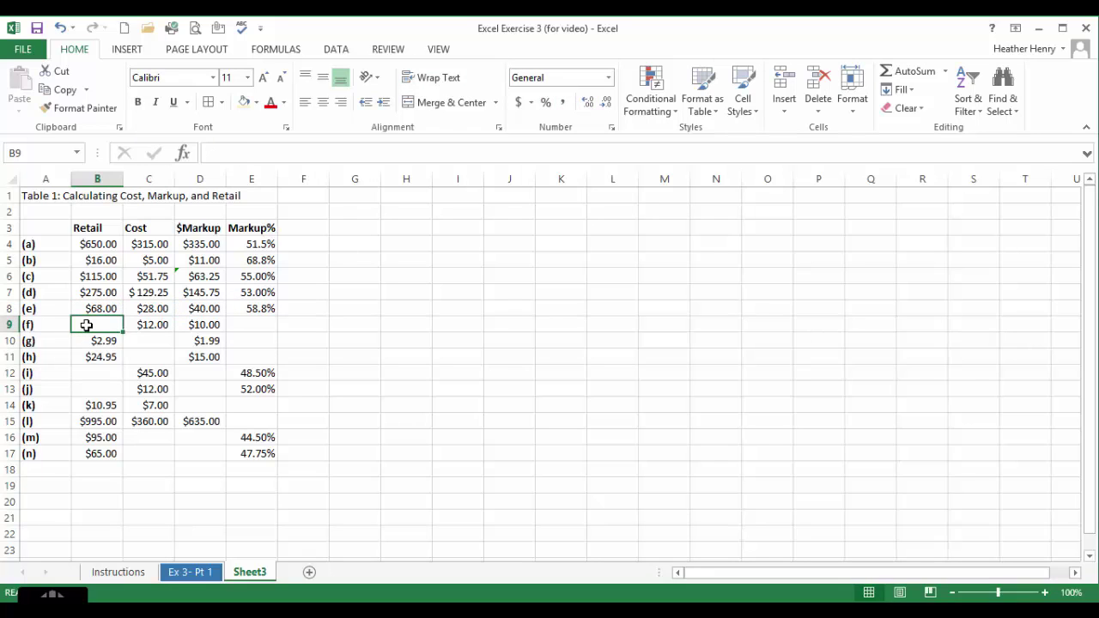
text(=)
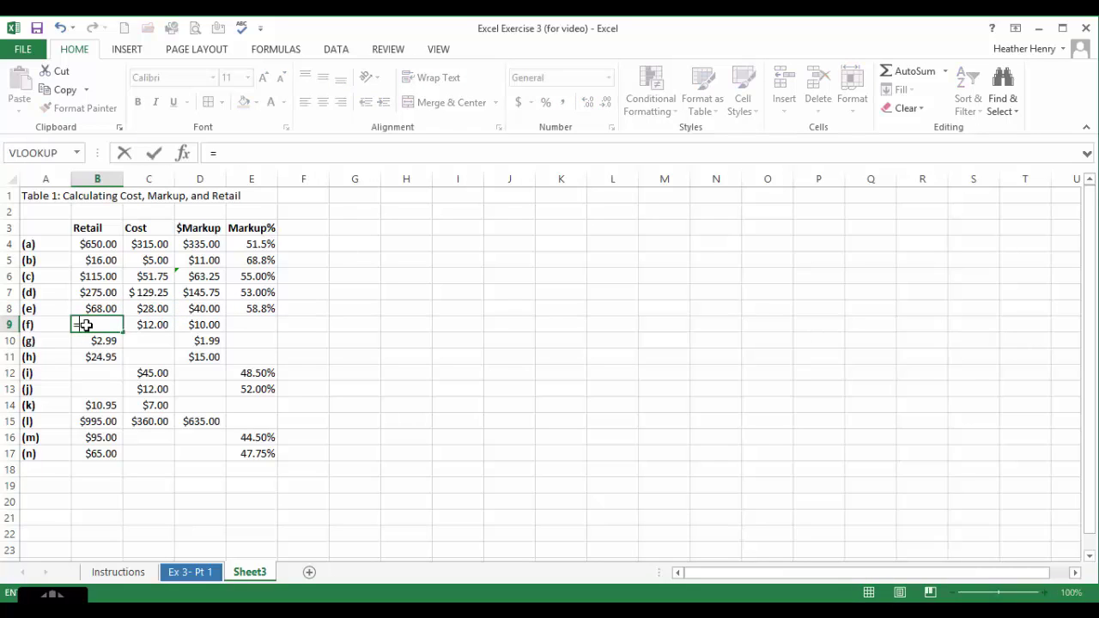
click(162, 326)
text(+)
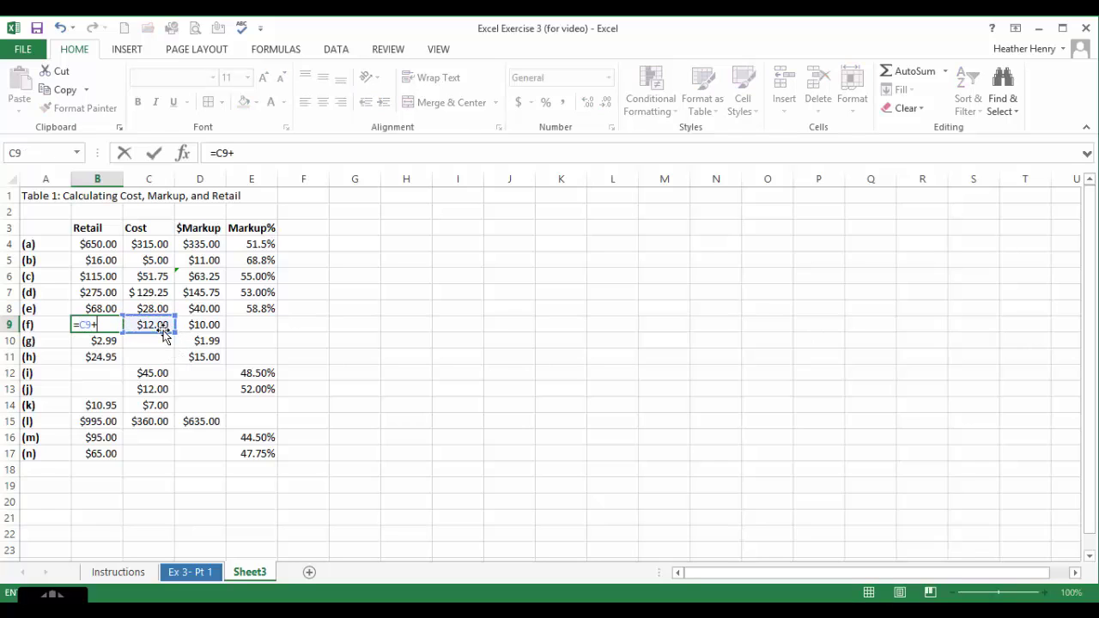
click(207, 325)
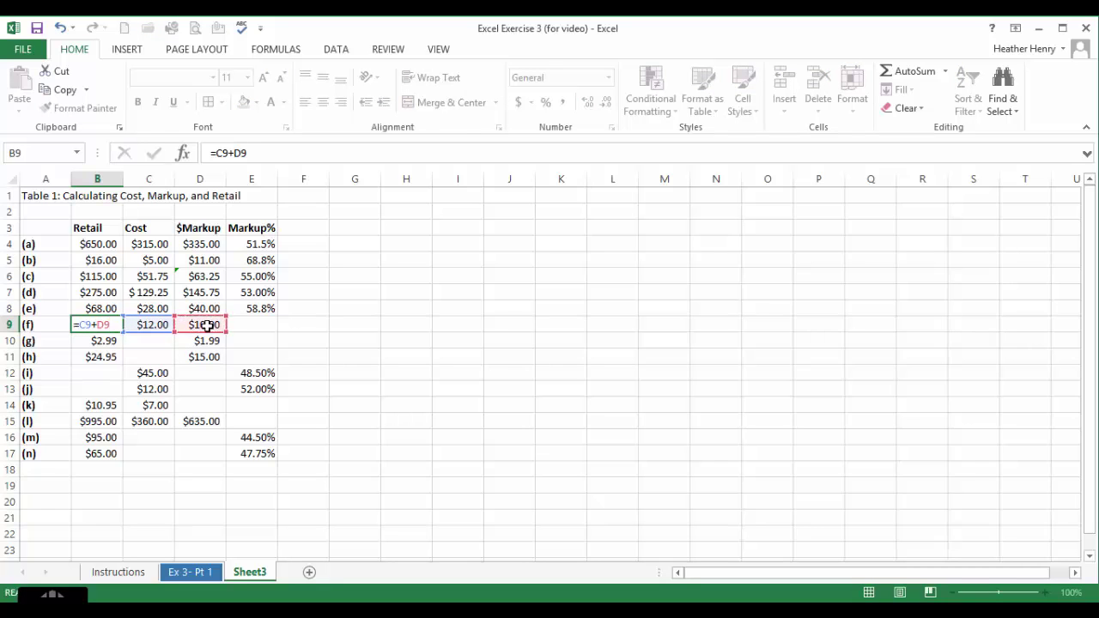
key(Return)
Calculate the Markup% for item (f) in E9 as $Markup divided by retail with =D9/B9.
click(246, 324)
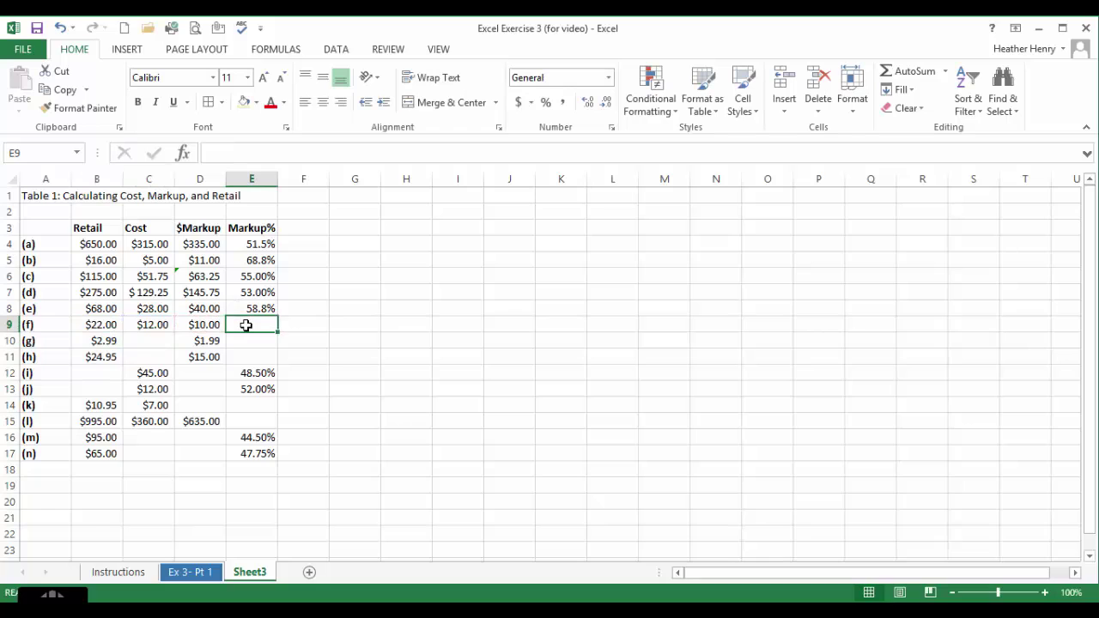
text(=)
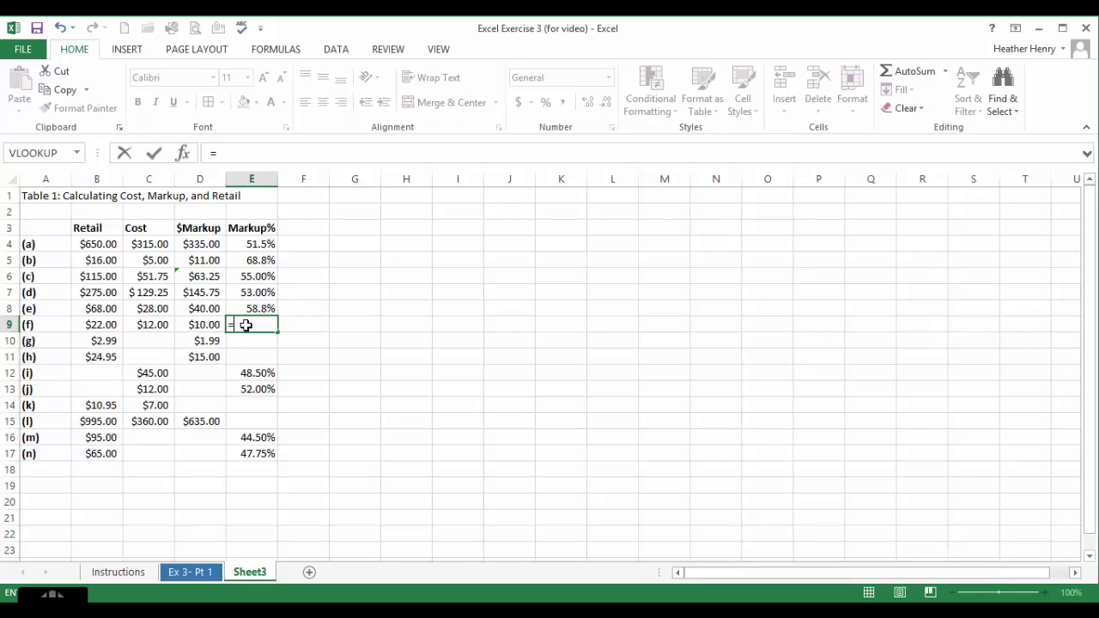
click(213, 324)
text(/)
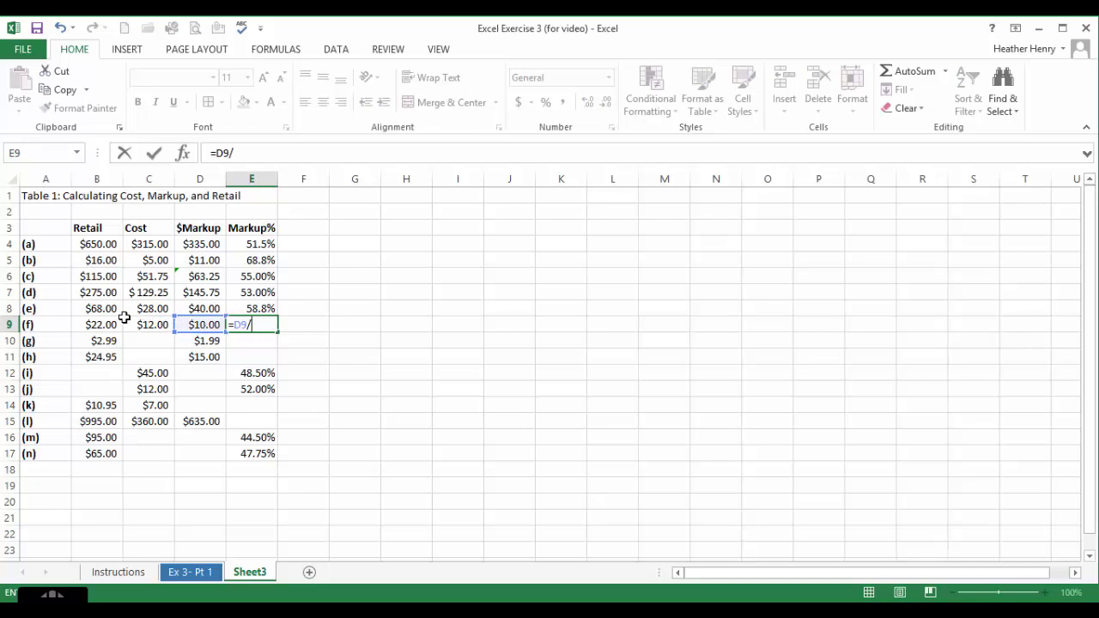
click(109, 326)
key(Return)
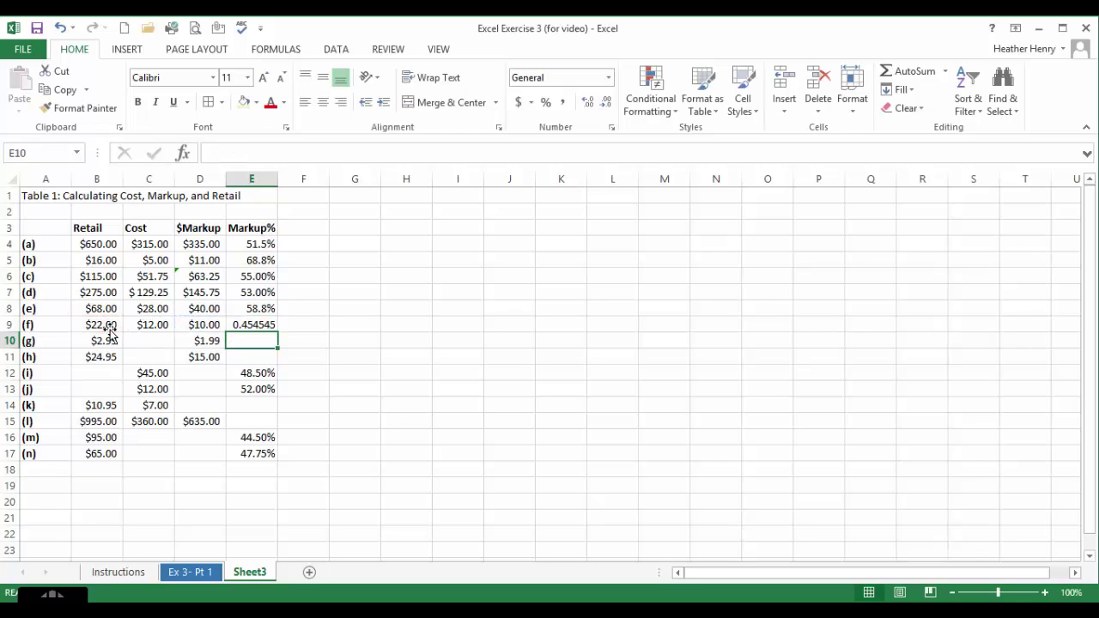
Format cell E9 as a percentage with one decimal place.
click(243, 328)
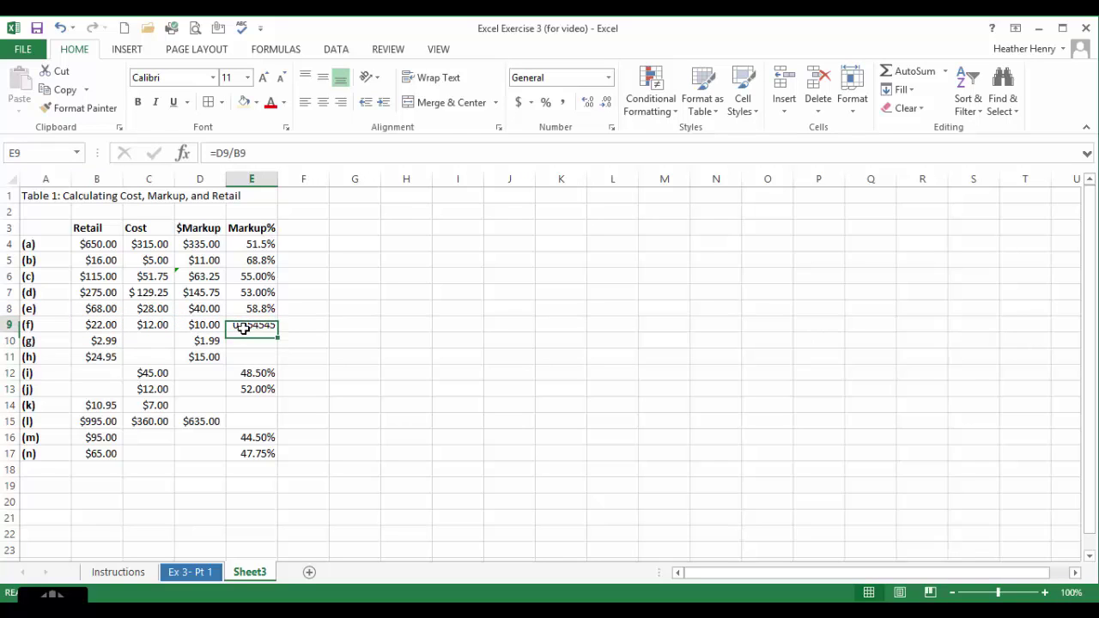
click(545, 102)
click(589, 103)
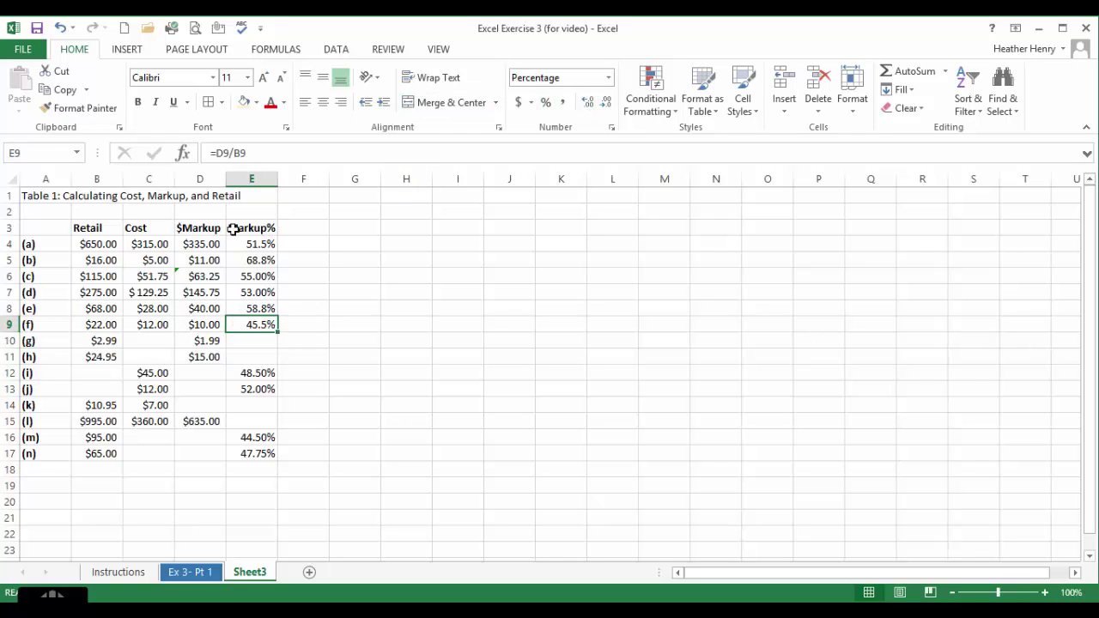
Reduce the Markup% values of items (c) and (d) in E6:E7 to one decimal place.
drag(259, 280, 260, 294)
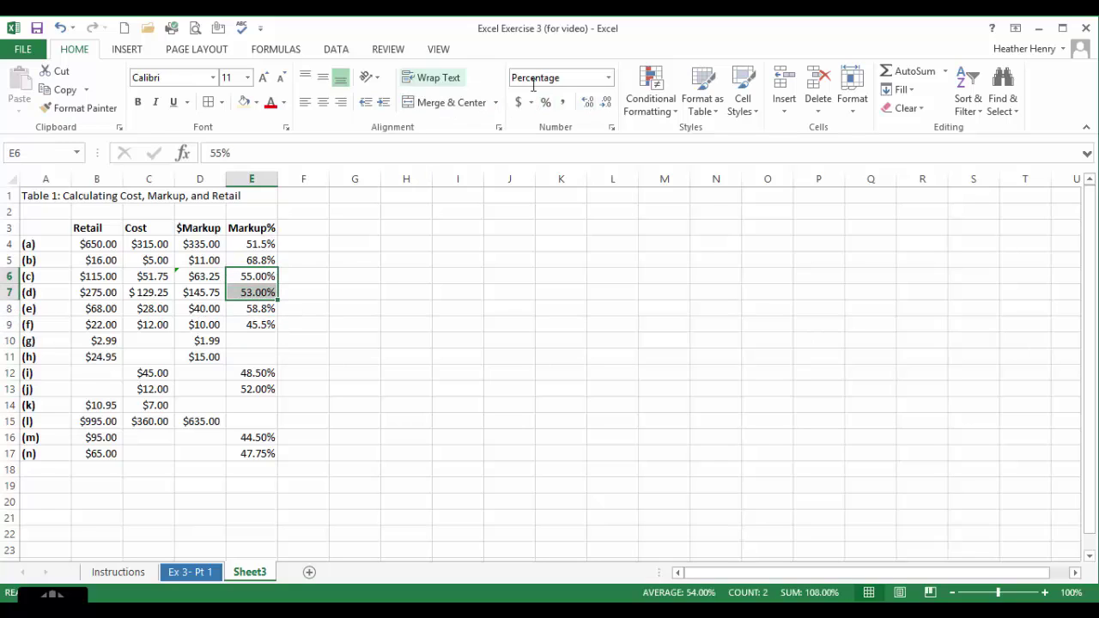
click(606, 103)
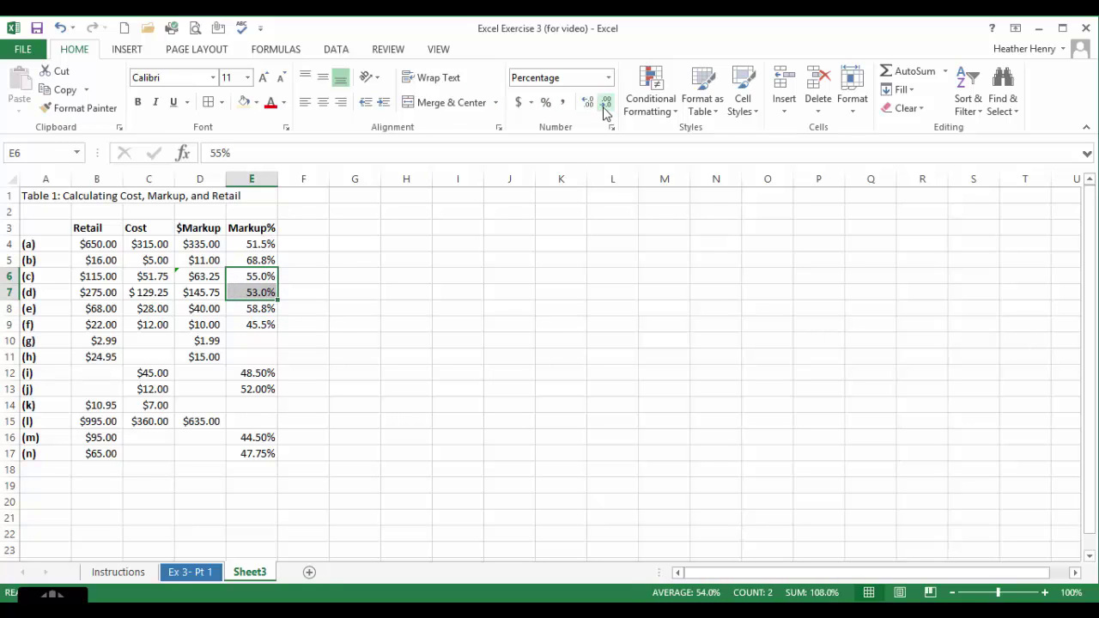
click(257, 341)
Calculate the cost for item (g) in C10 as retail minus $Markup with =B10-D10.
click(132, 339)
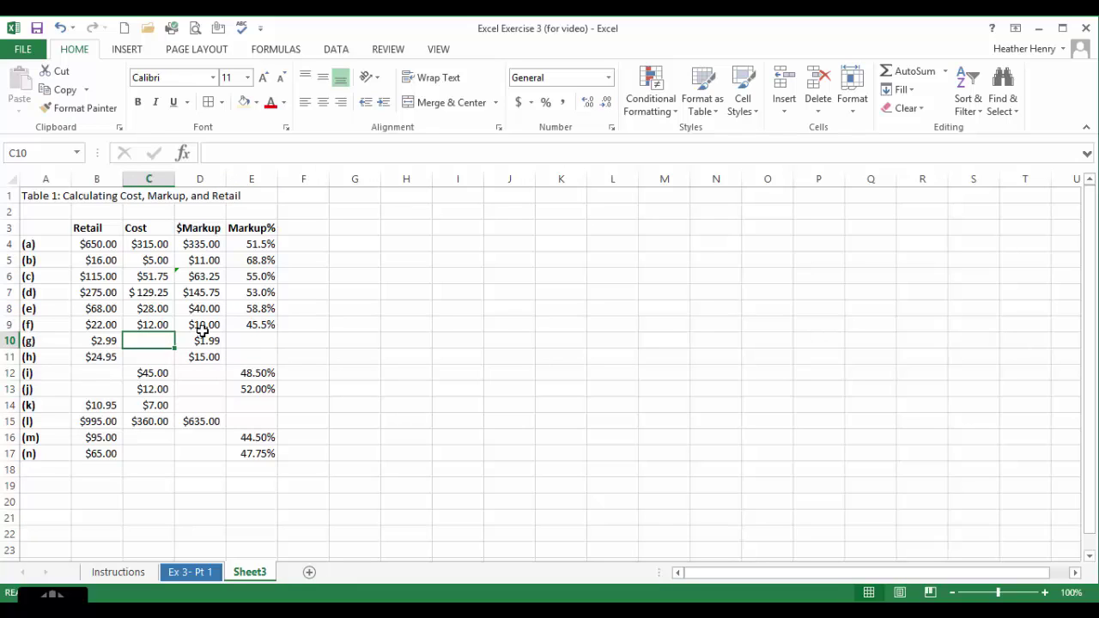
text(=)
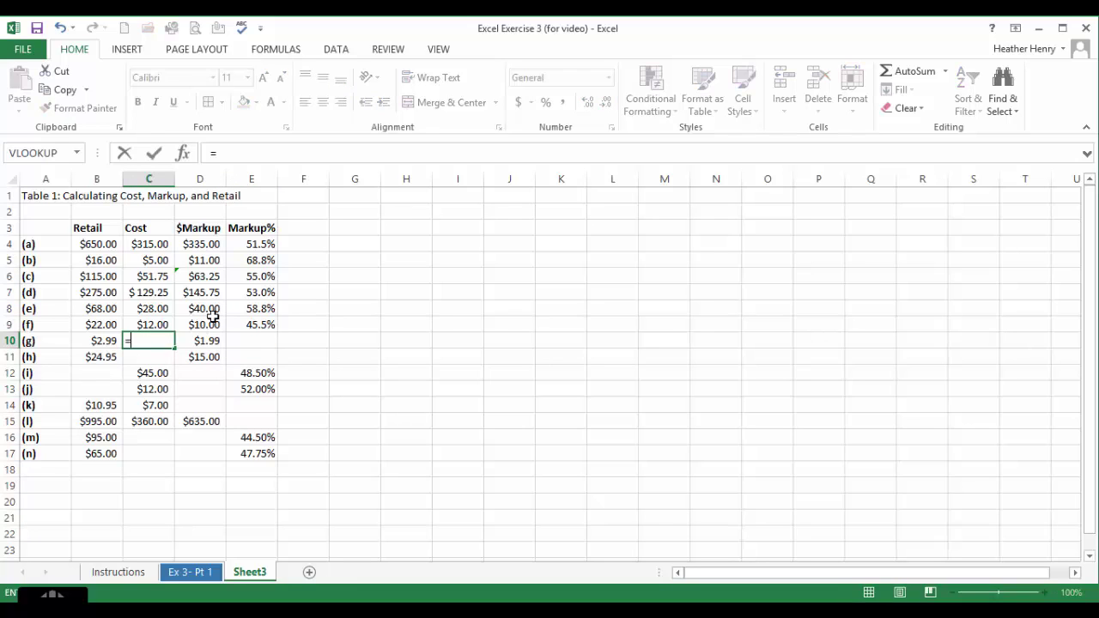
click(113, 342)
text(-)
click(209, 340)
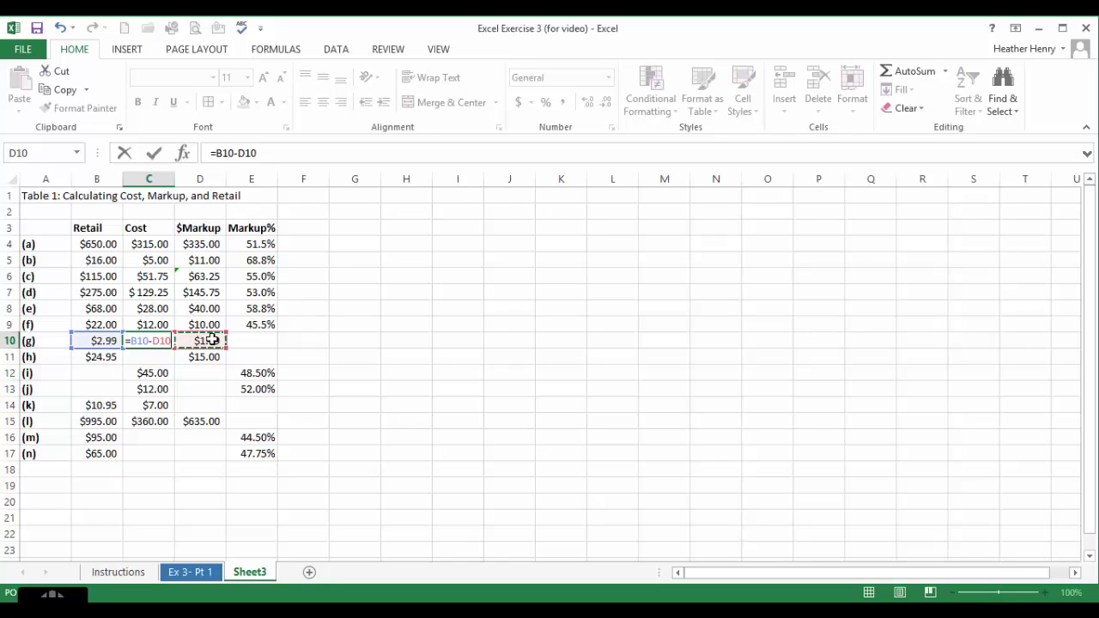
key(Return)
click(168, 344)
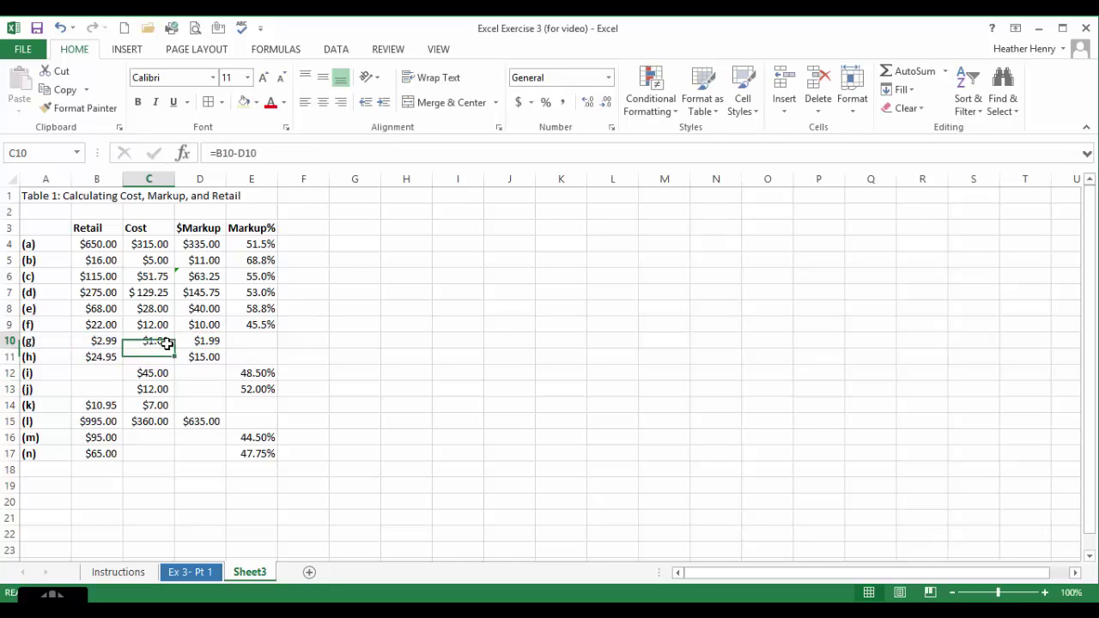
Calculate the Markup% for item (g) in E10 as $Markup divided by retail with =D10/B10.
click(246, 338)
text(=)
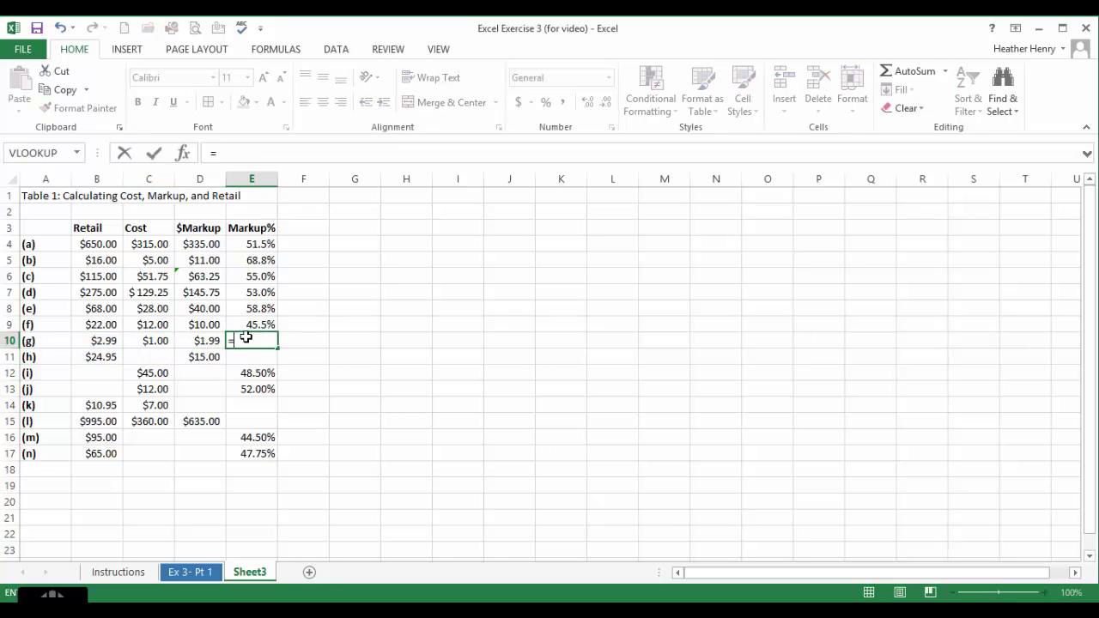
click(222, 341)
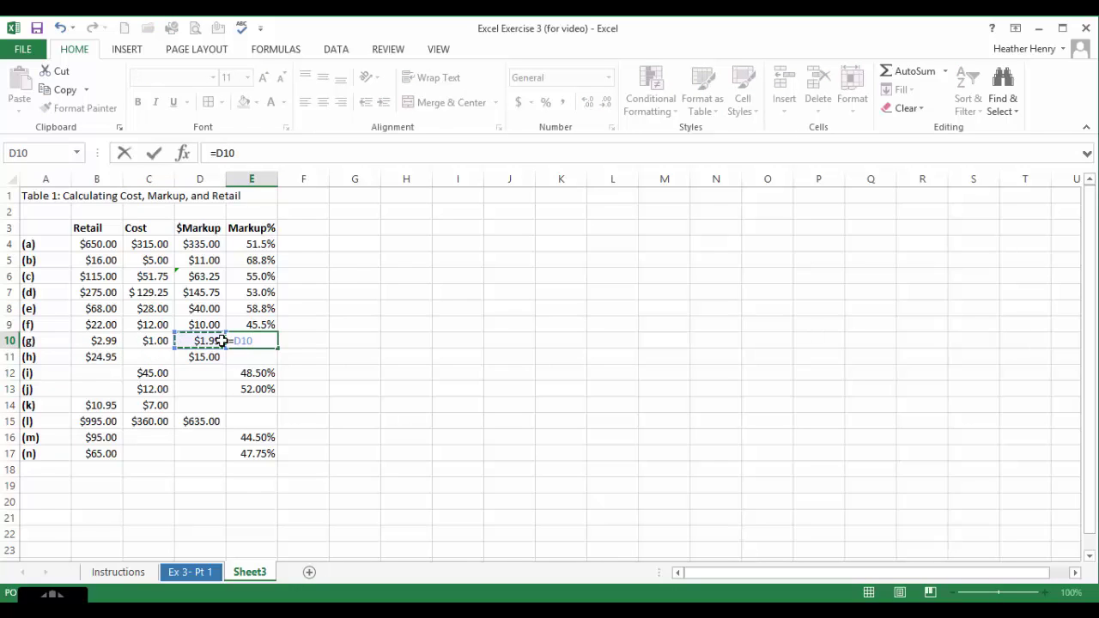
text(/)
click(91, 344)
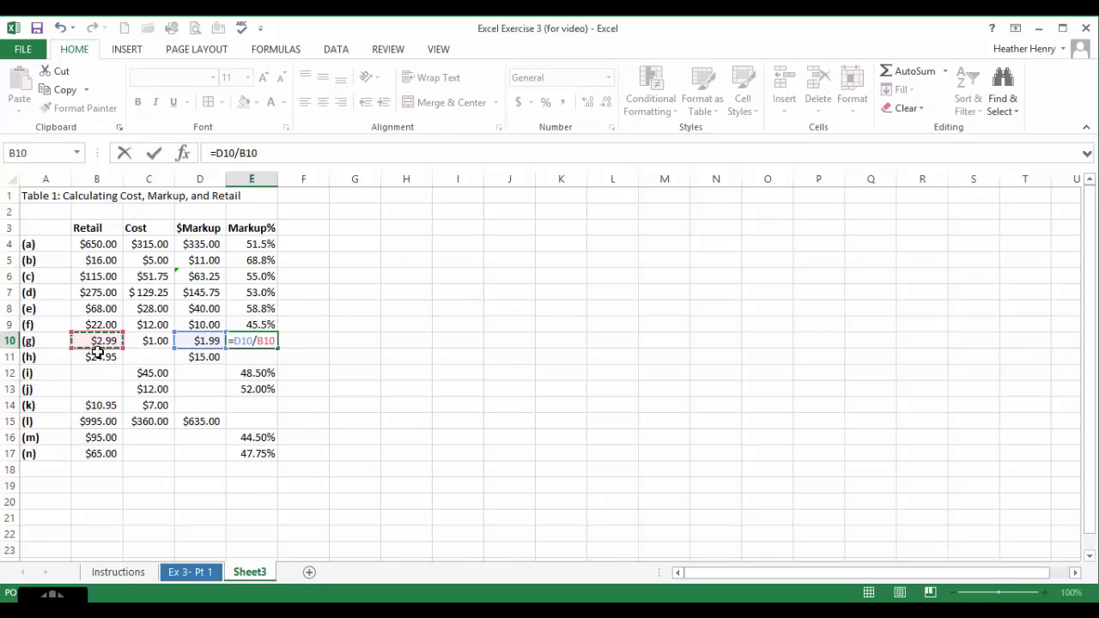
key(Return)
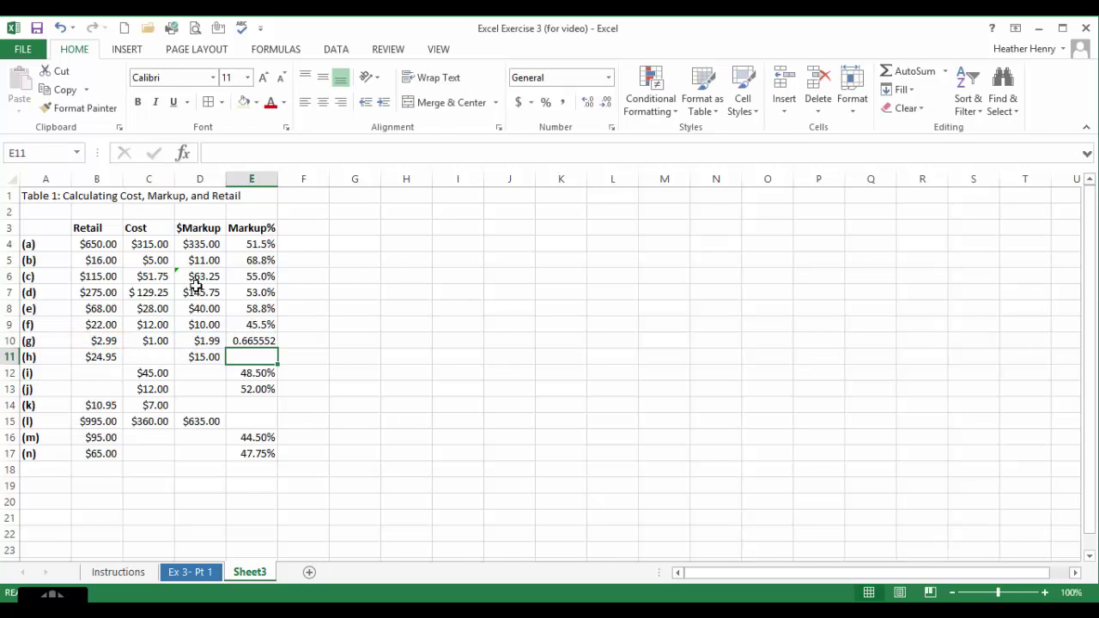
Format cell E10 as a percentage with one decimal place.
click(256, 341)
click(546, 102)
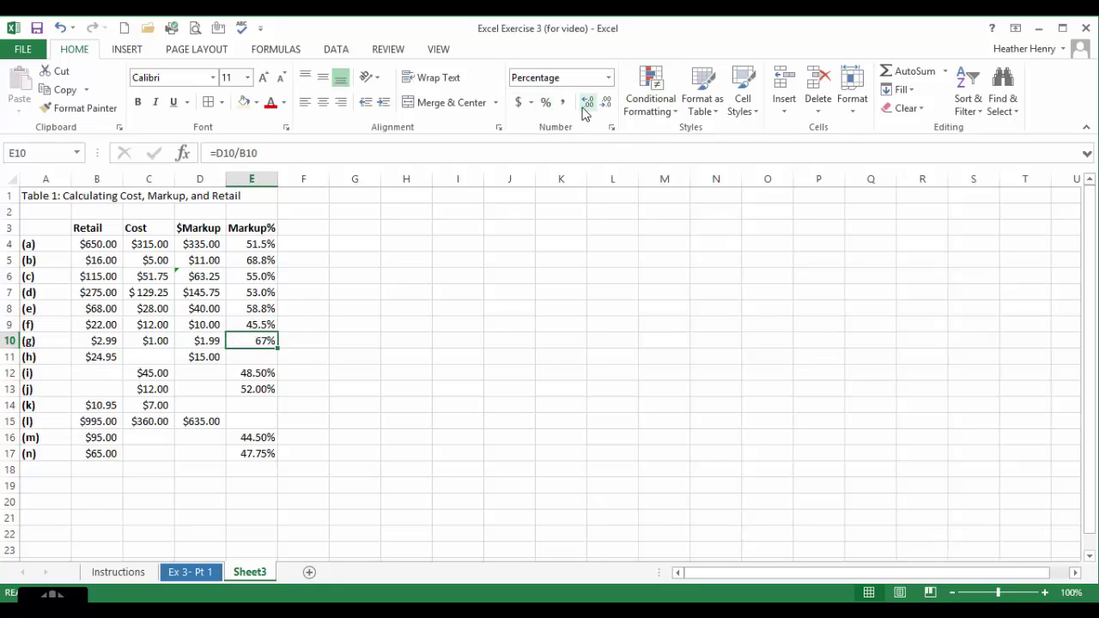
click(588, 104)
Calculate the cost for item (h) in C11 as retail minus $Markup with =B11-D11.
click(152, 355)
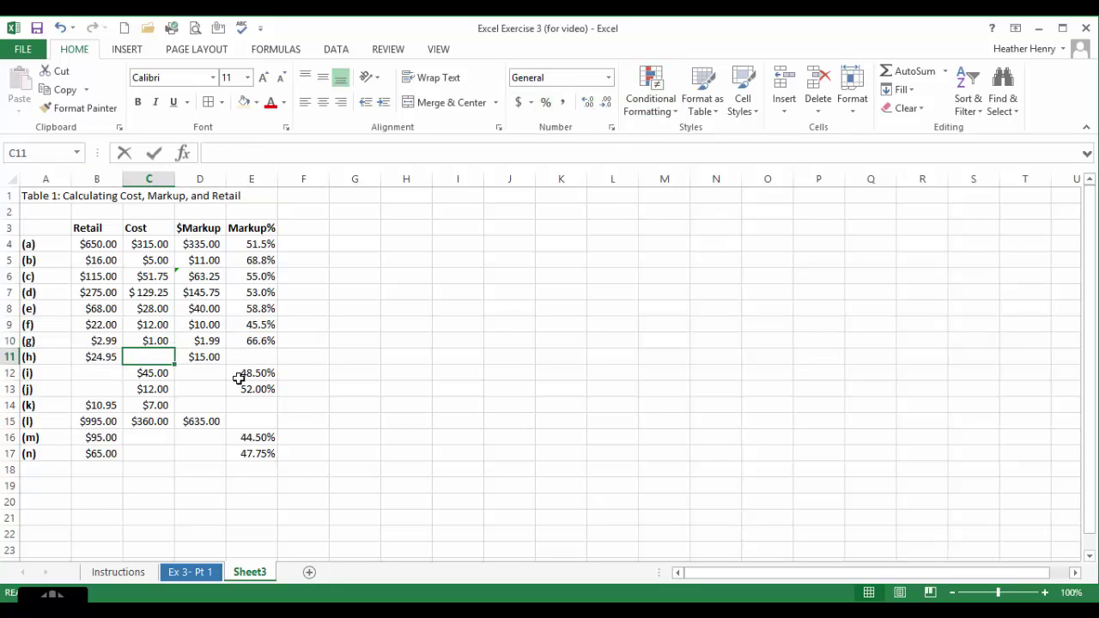
text(=)
click(102, 356)
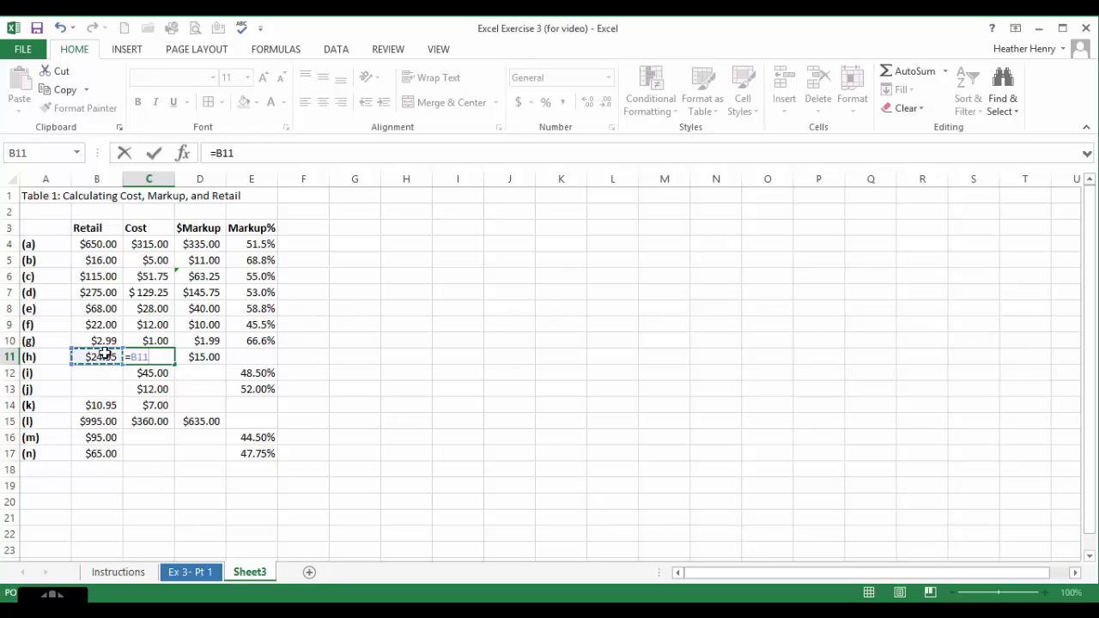
text(-)
click(198, 356)
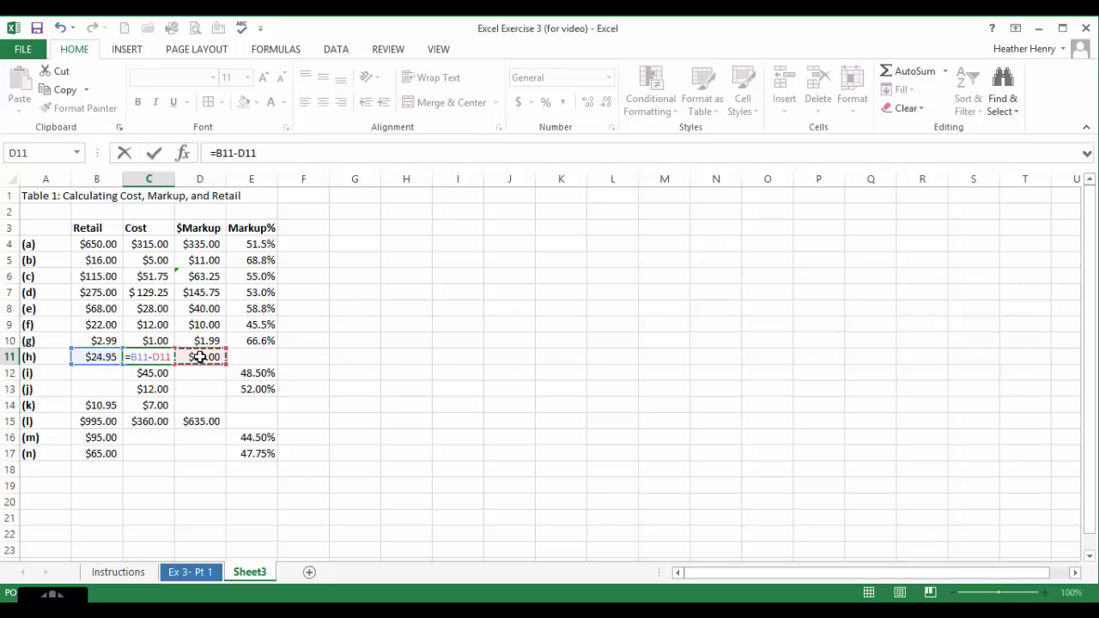
key(Return)
Calculate the Markup% for item (h) in E11 as $Markup divided by retail with =D11/B11.
click(255, 352)
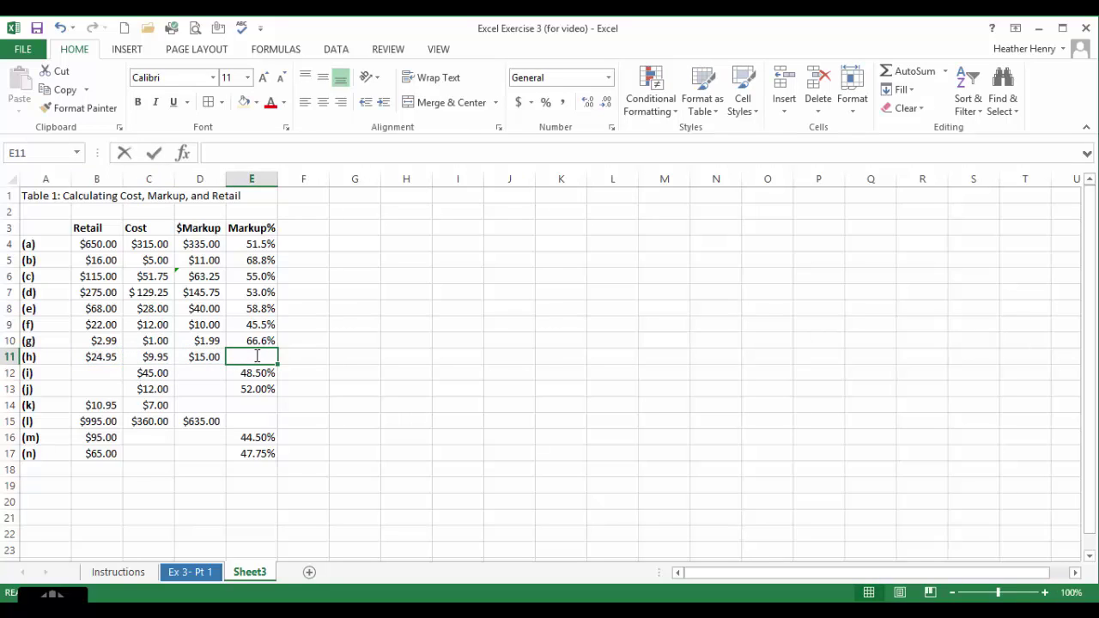
text(=)
click(215, 356)
text(/)
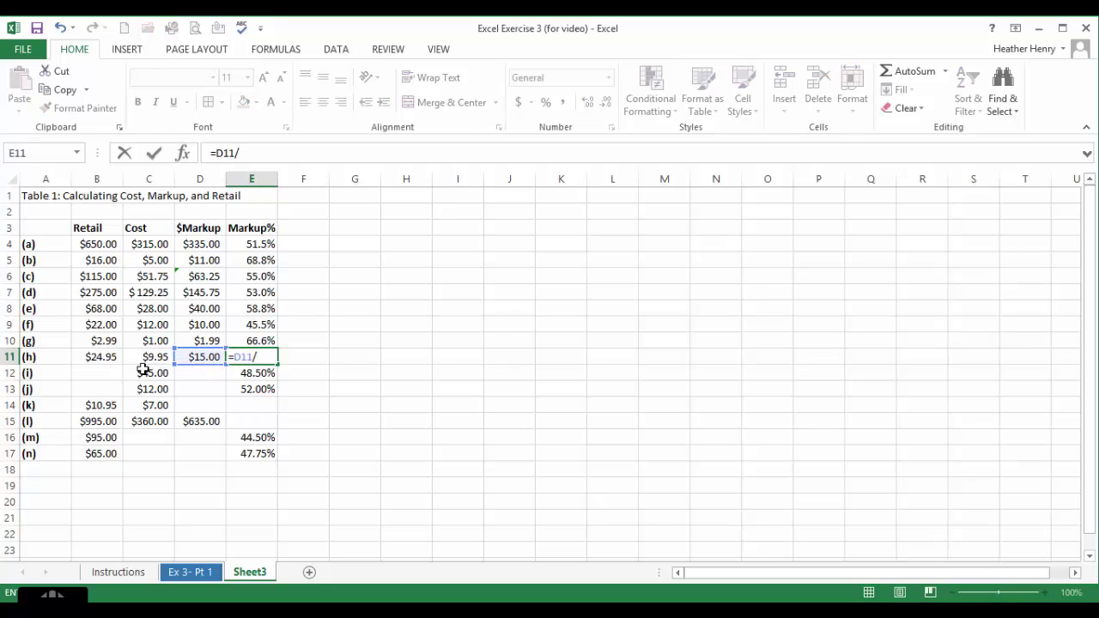
click(89, 357)
key(Return)
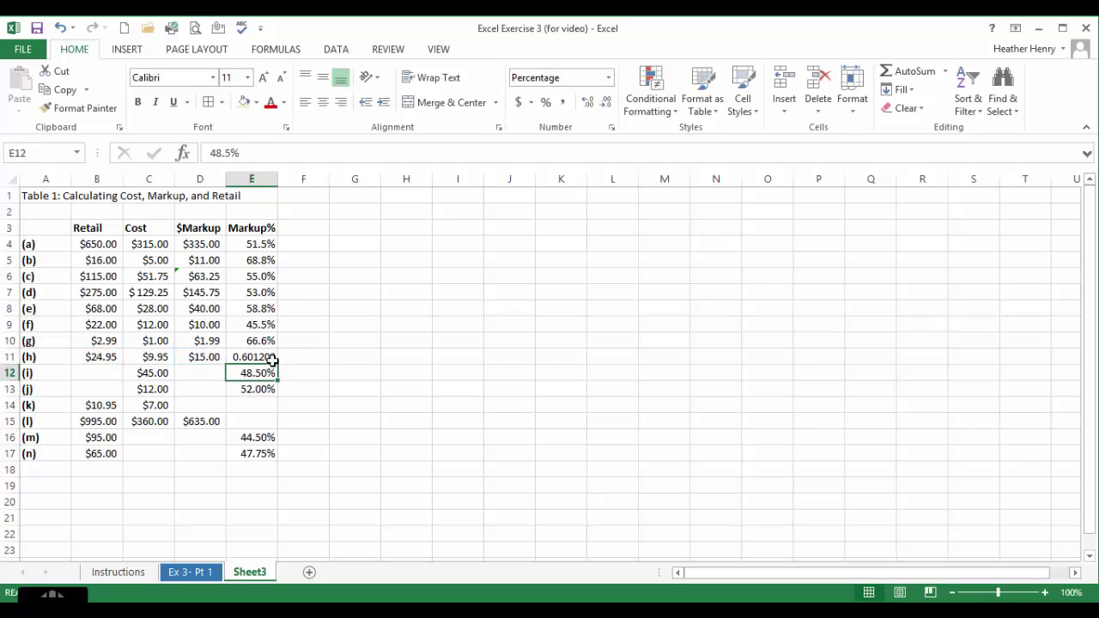
Format cell E11 as a percentage with one decimal place.
click(271, 359)
click(545, 102)
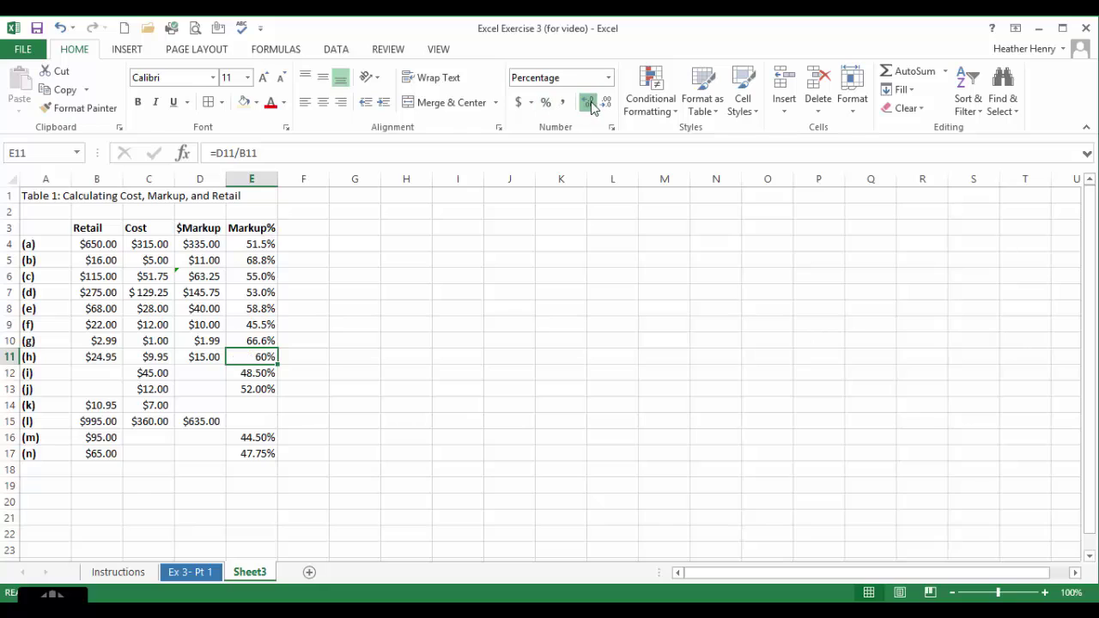
click(591, 103)
Calculate the retail for item (i) in B12 with =C12/(1-E12) and apply the dollar Accounting format to it.
click(102, 374)
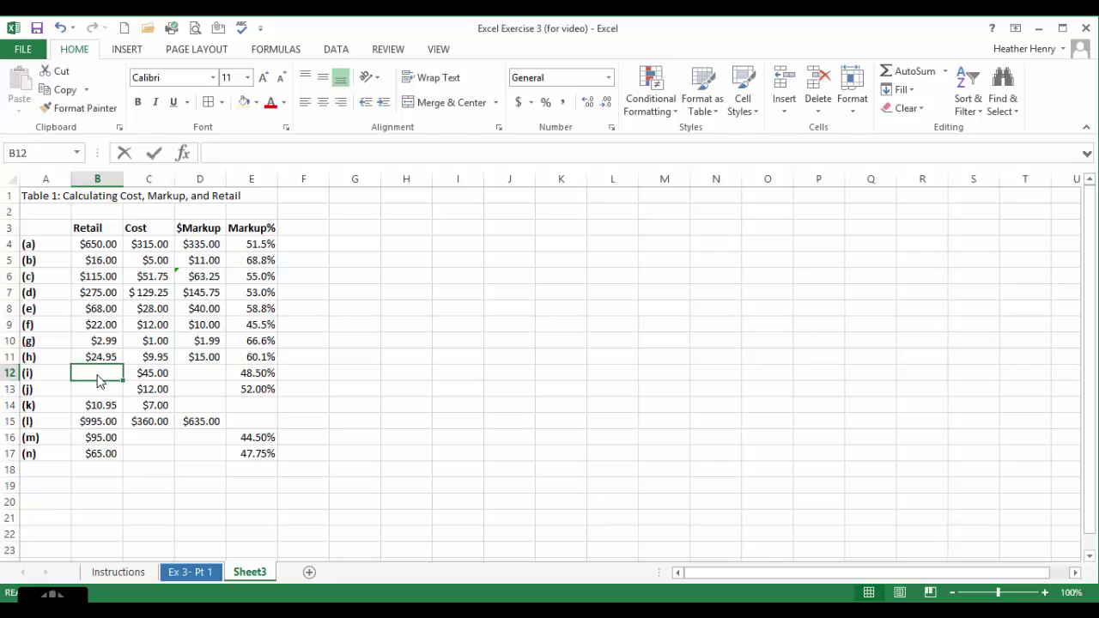
text(=)
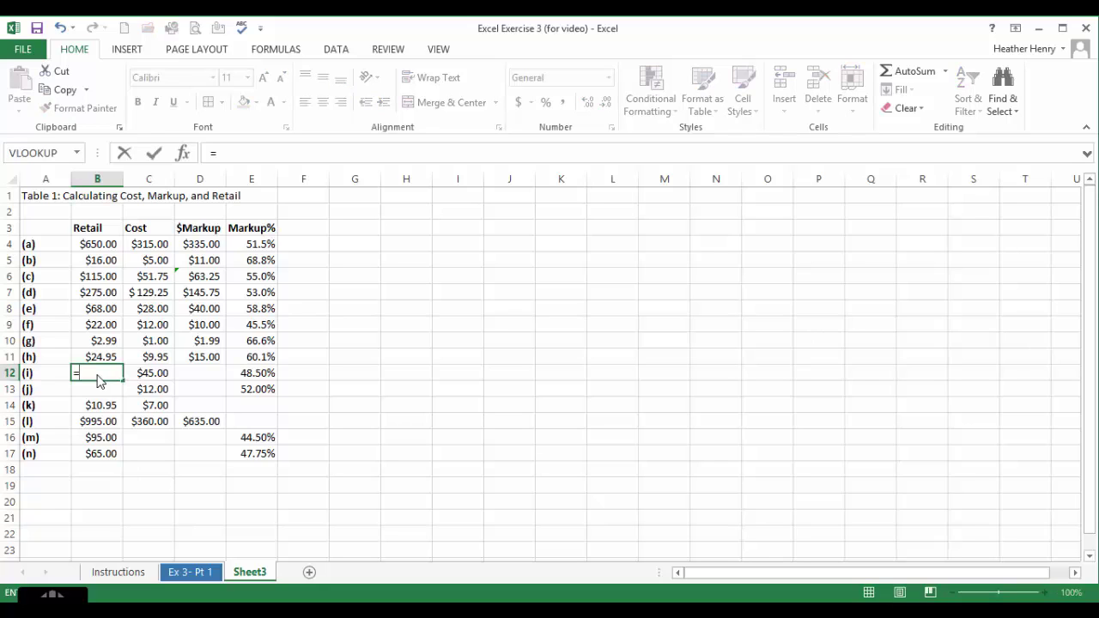
click(168, 373)
text(/)
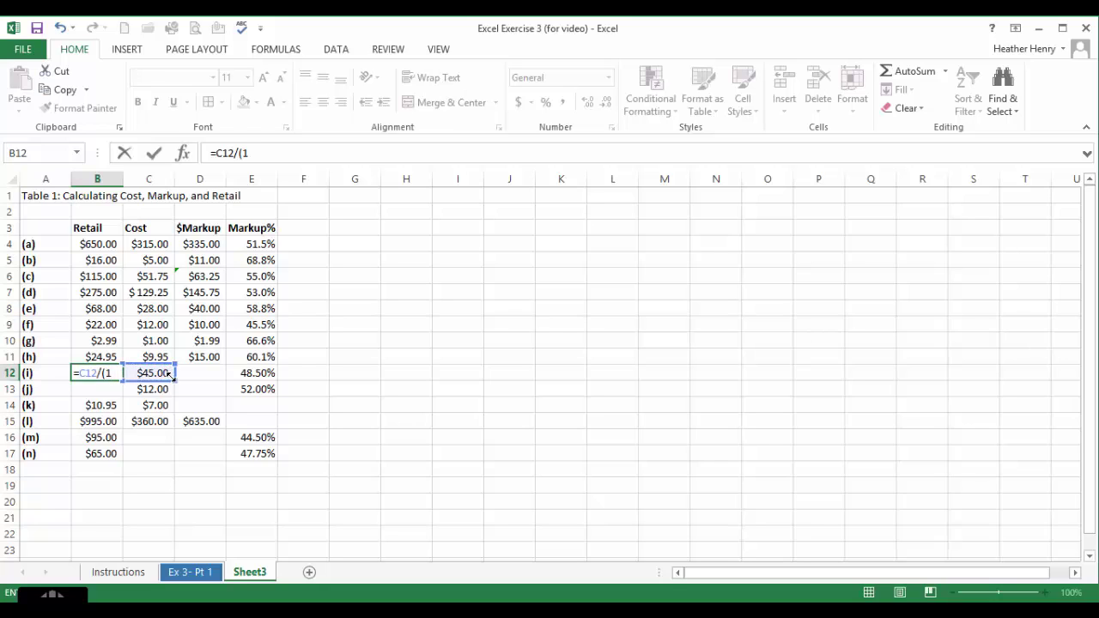
text((1-)
click(257, 373)
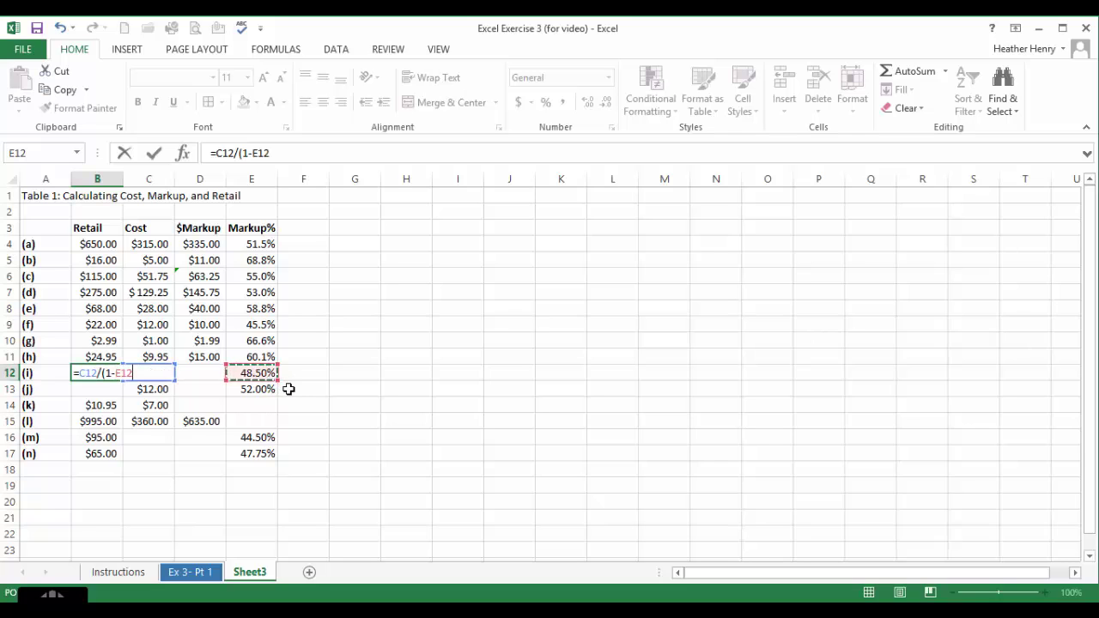
text())
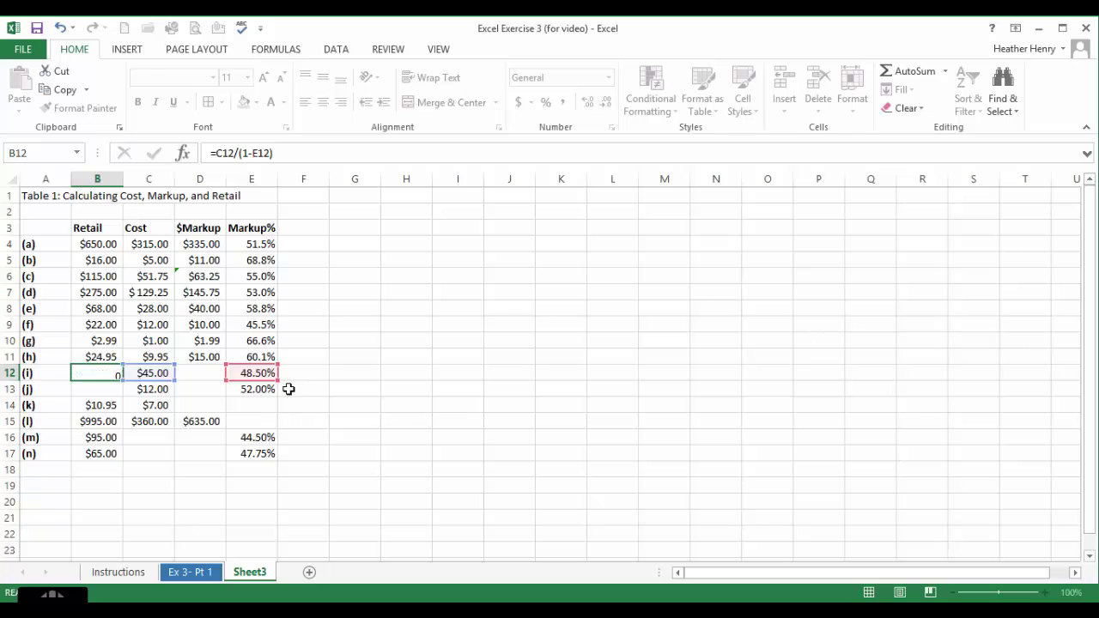
key(Return)
key(Up)
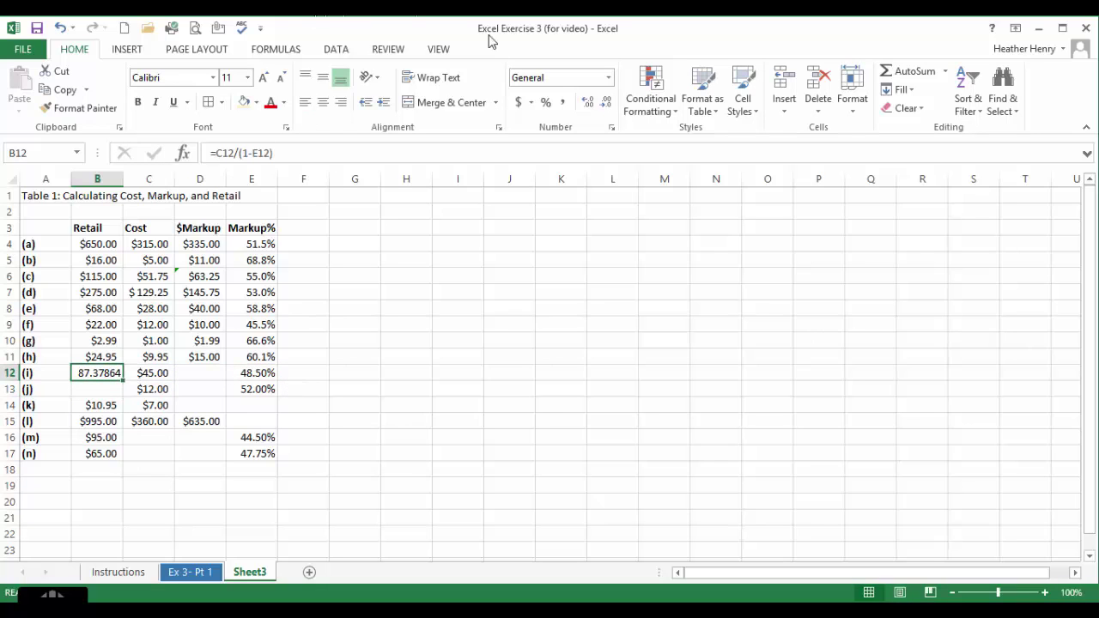
click(518, 102)
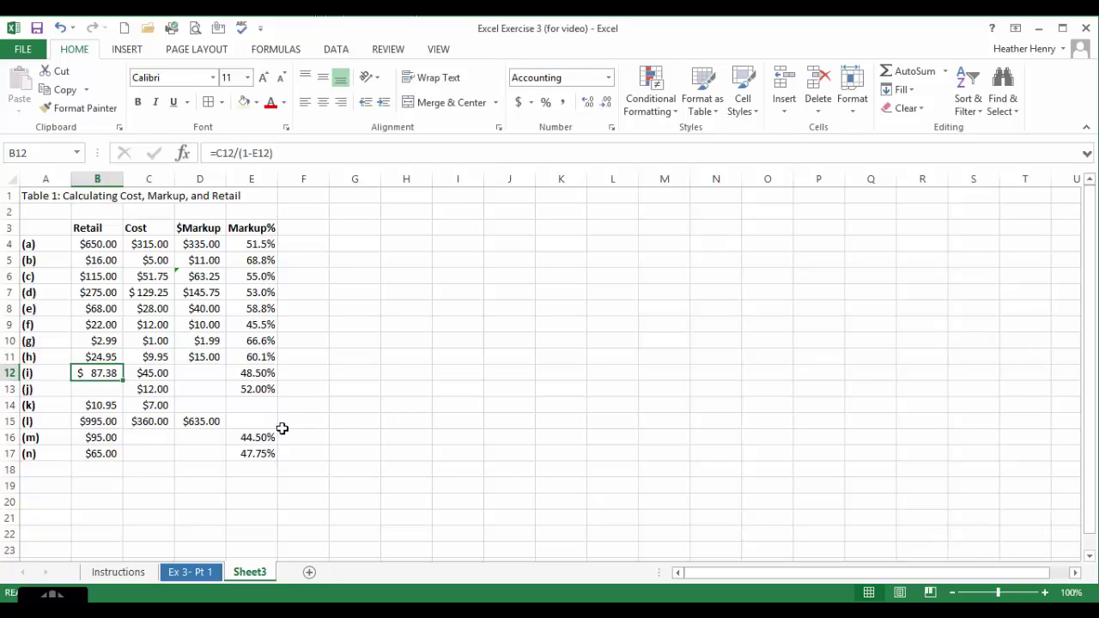
Calculate the $Markup for item (i) in D12 as retail minus cost with =B12-C12.
click(215, 375)
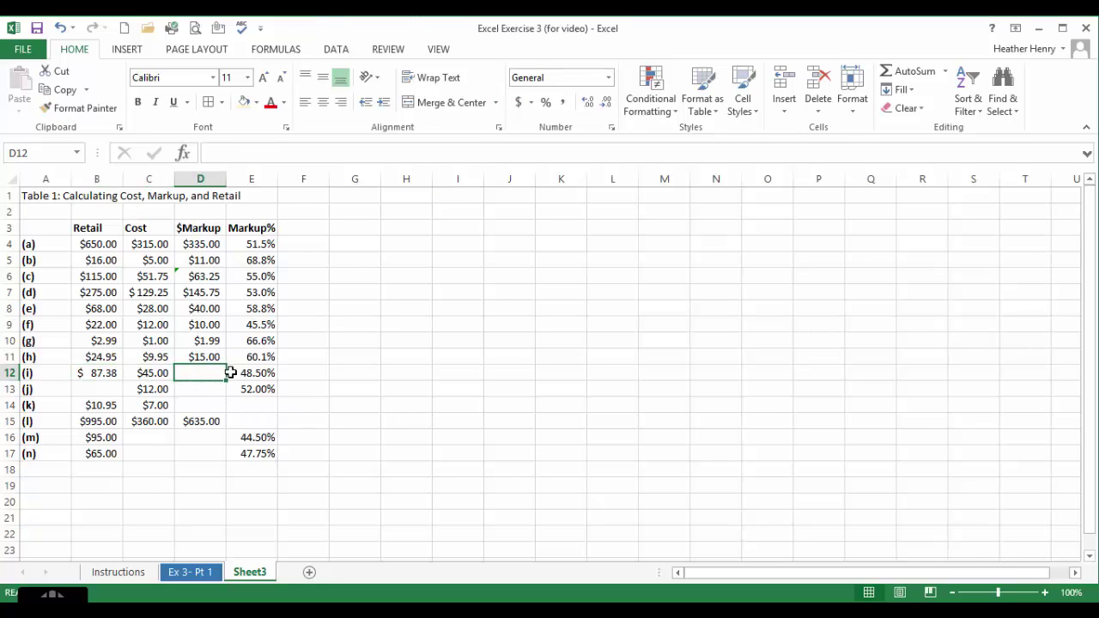
text(=)
click(90, 371)
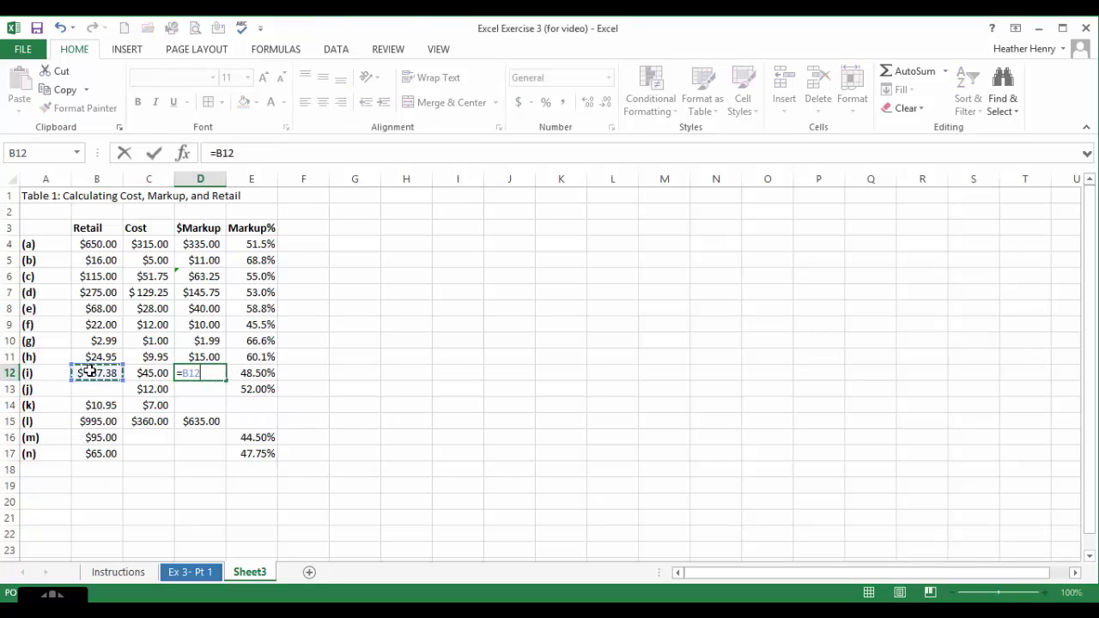
text(-)
click(144, 374)
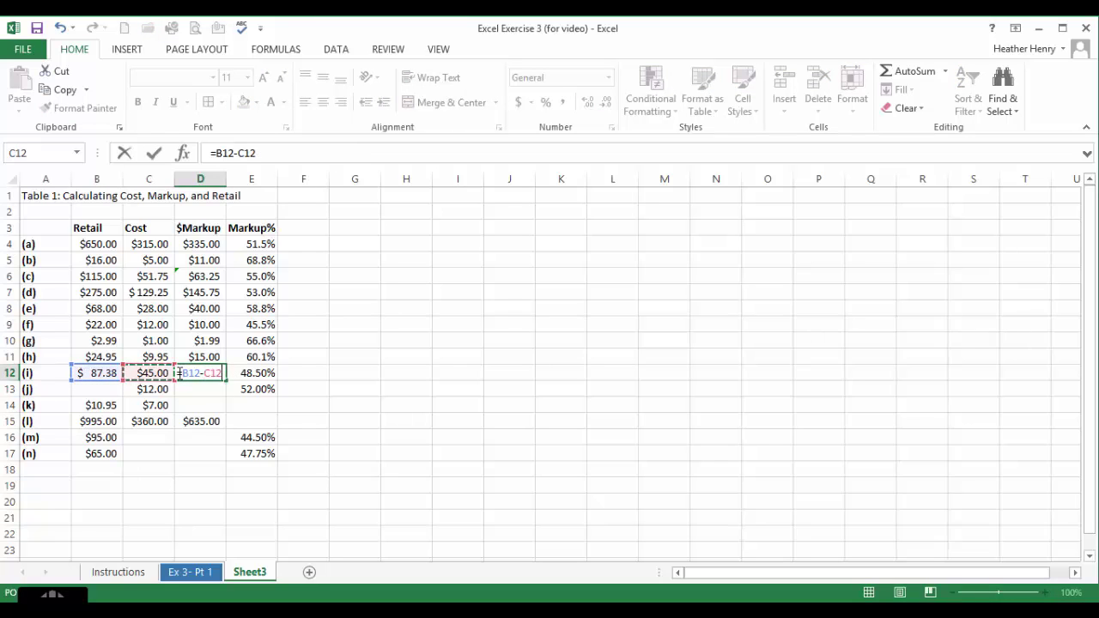
key(Return)
click(201, 371)
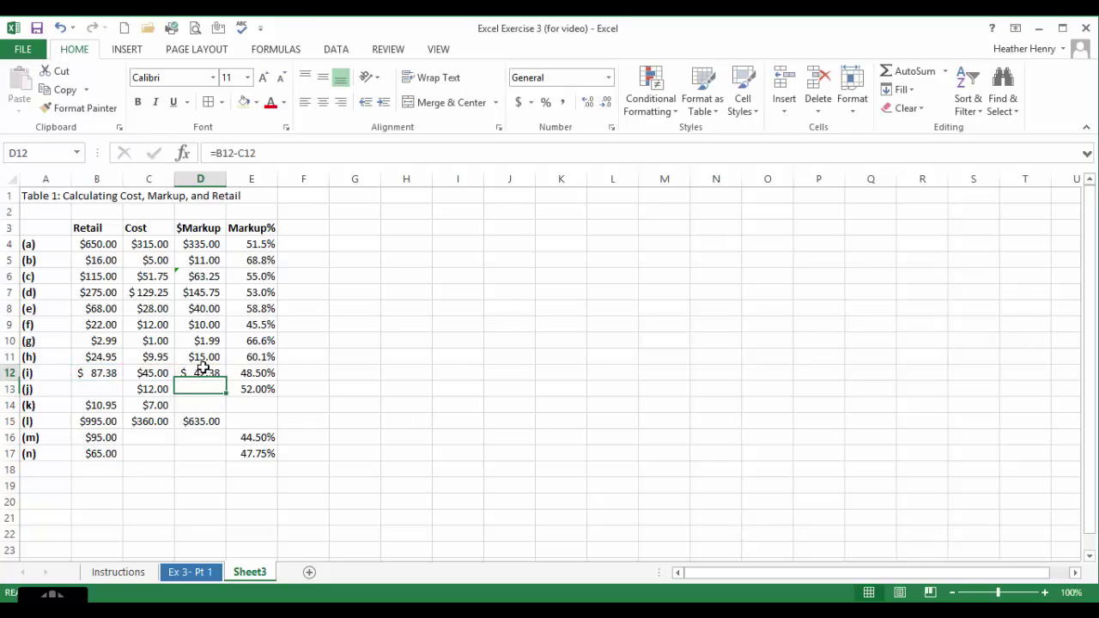
Calculate the retail for item (j) in B13 with =C13/(1-E13) and apply the dollar Accounting format to it.
click(86, 391)
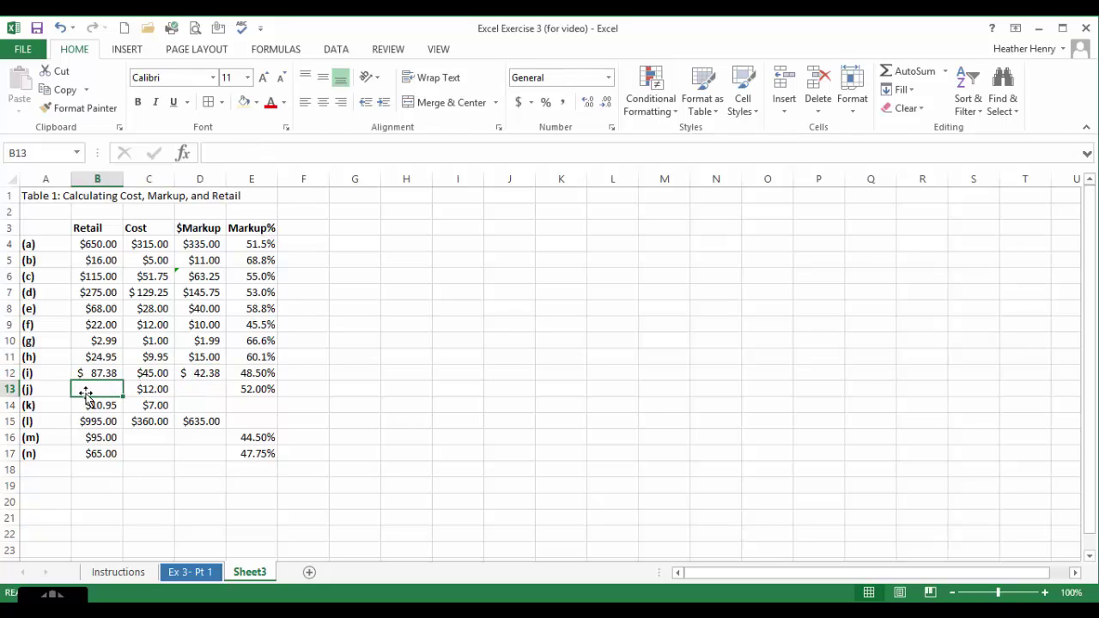
text(=)
click(168, 391)
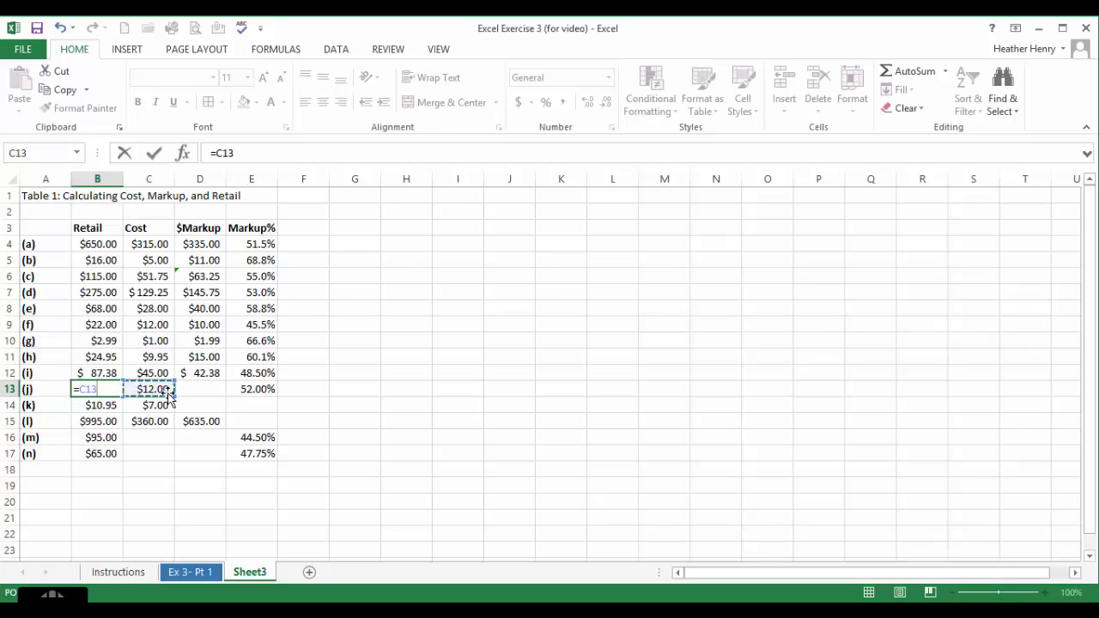
text(/(1-)
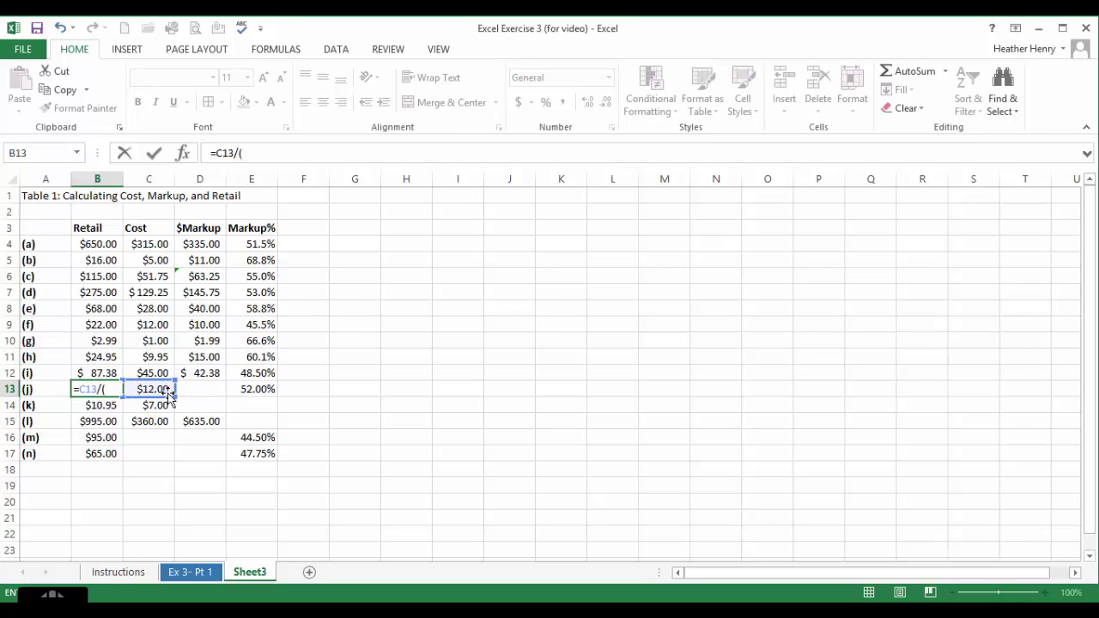
click(251, 389)
text())
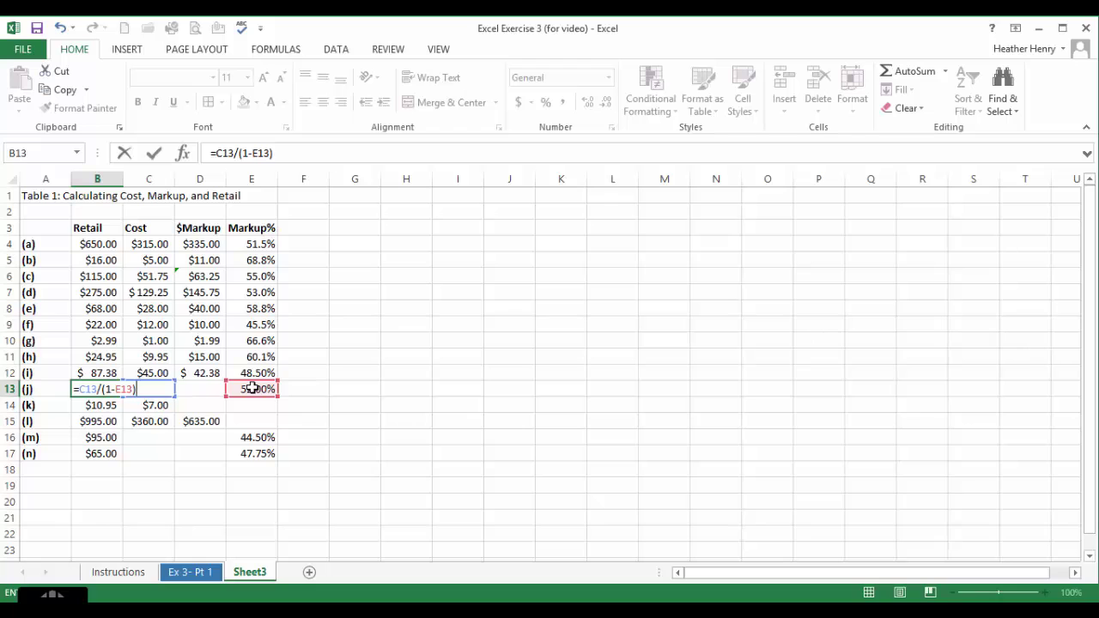
key(Return)
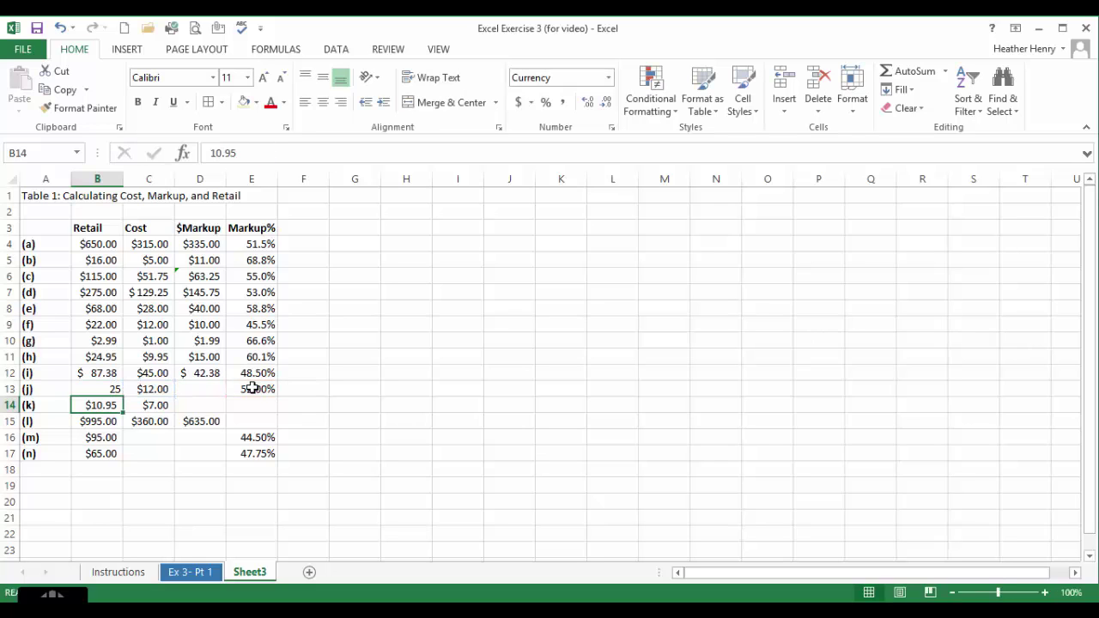
click(79, 388)
click(519, 102)
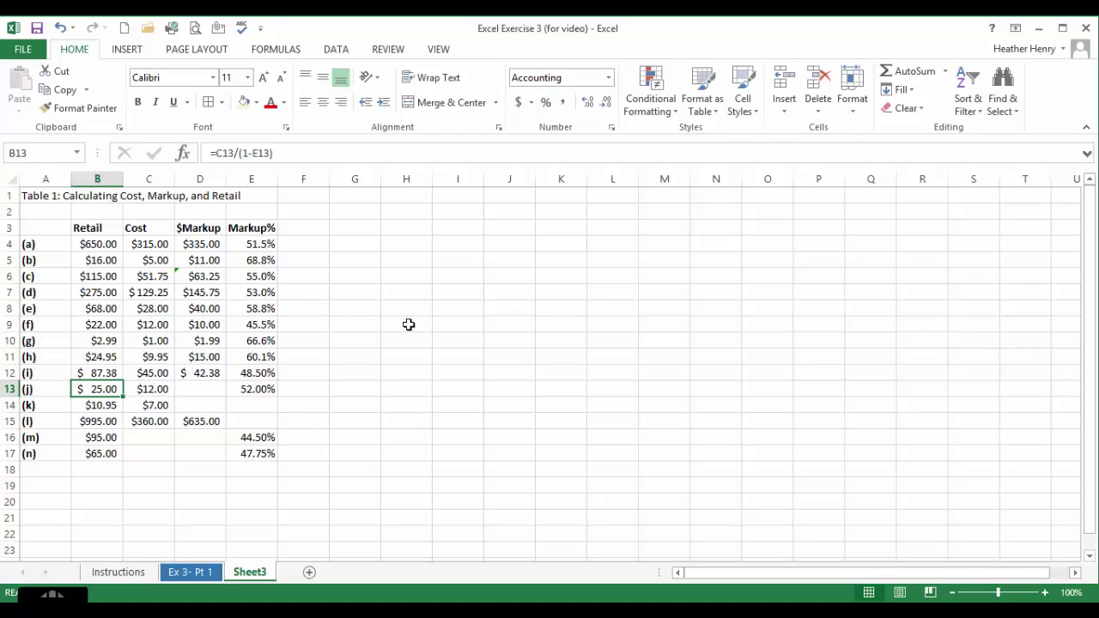
Calculate the $Markup for item (j) in D13 as retail minus cost with =B13-C13.
click(227, 390)
click(214, 389)
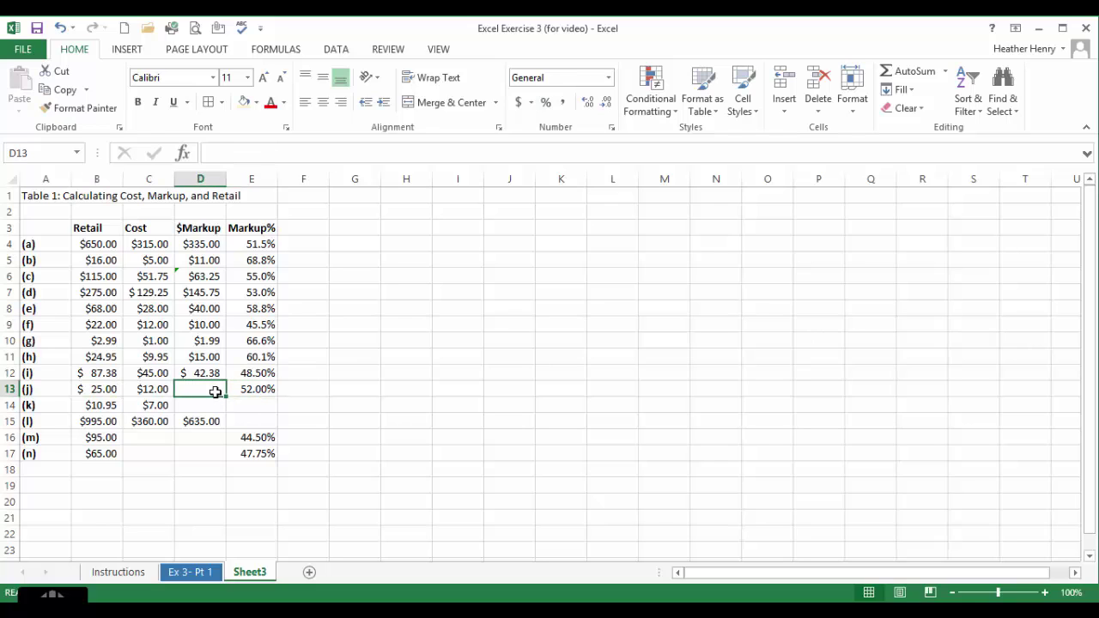
text(=)
click(103, 388)
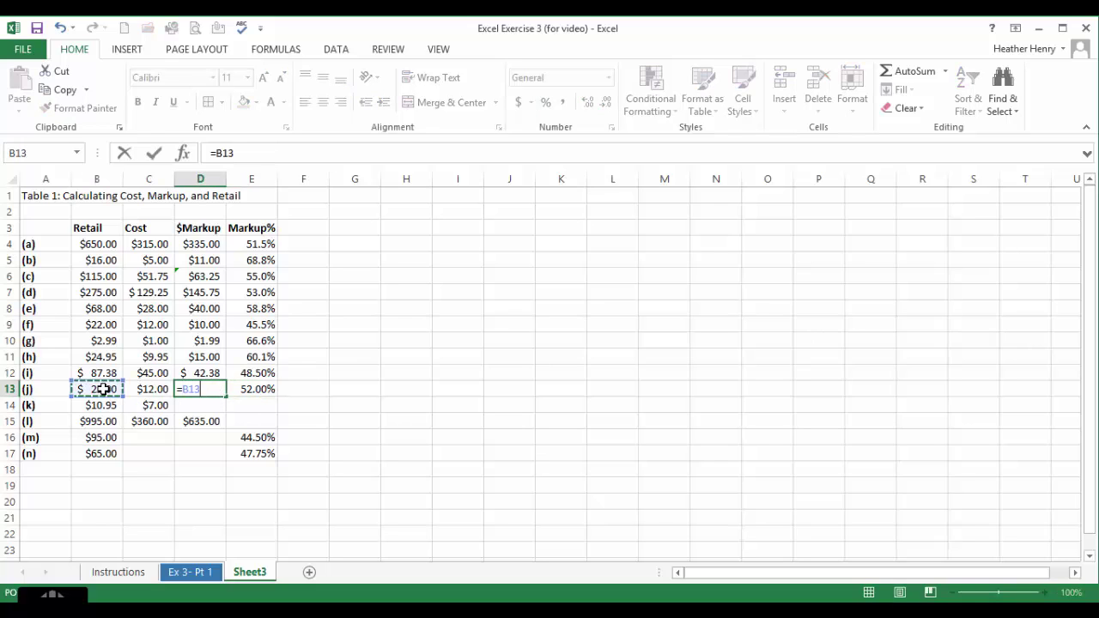
text(-)
click(151, 391)
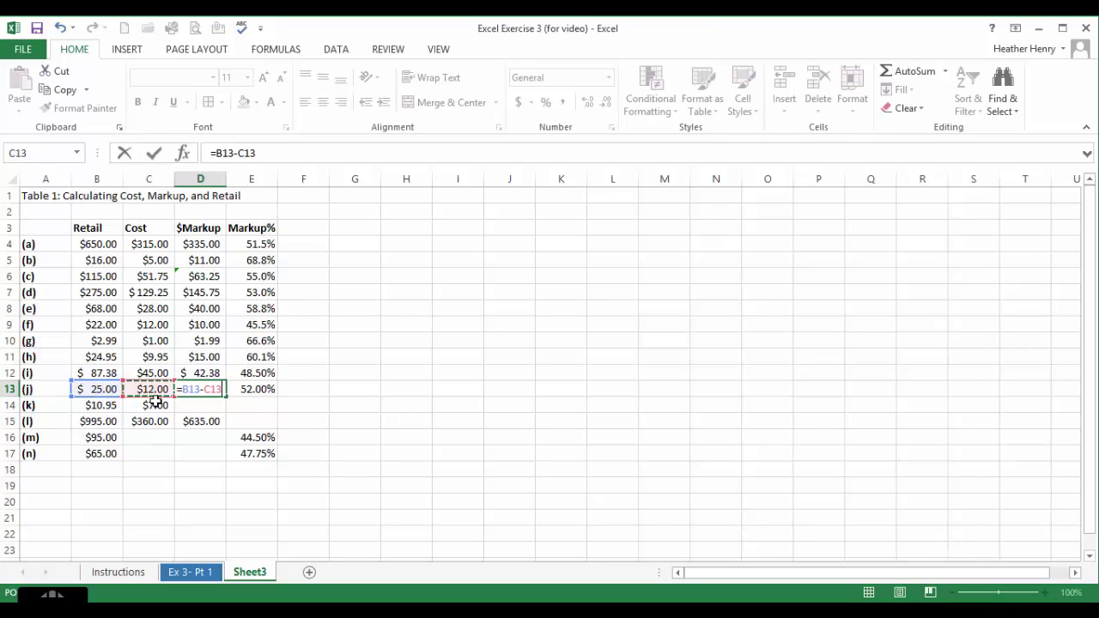
key(Return)
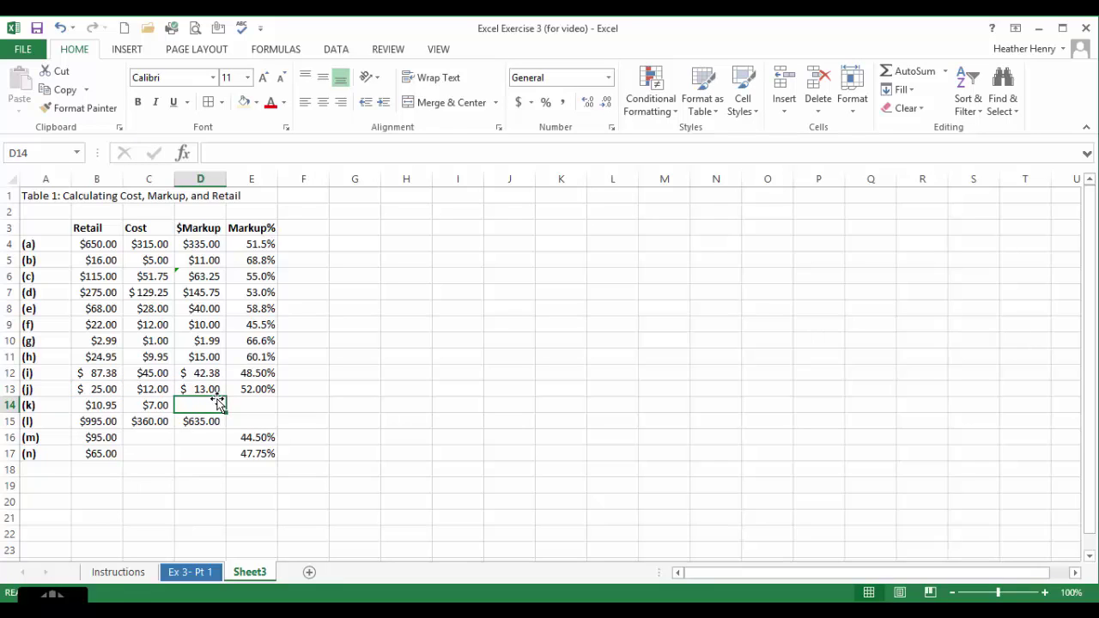
Calculate the $Markup for item (k) in D14 as retail minus cost with =B14-C14.
text(=)
click(115, 408)
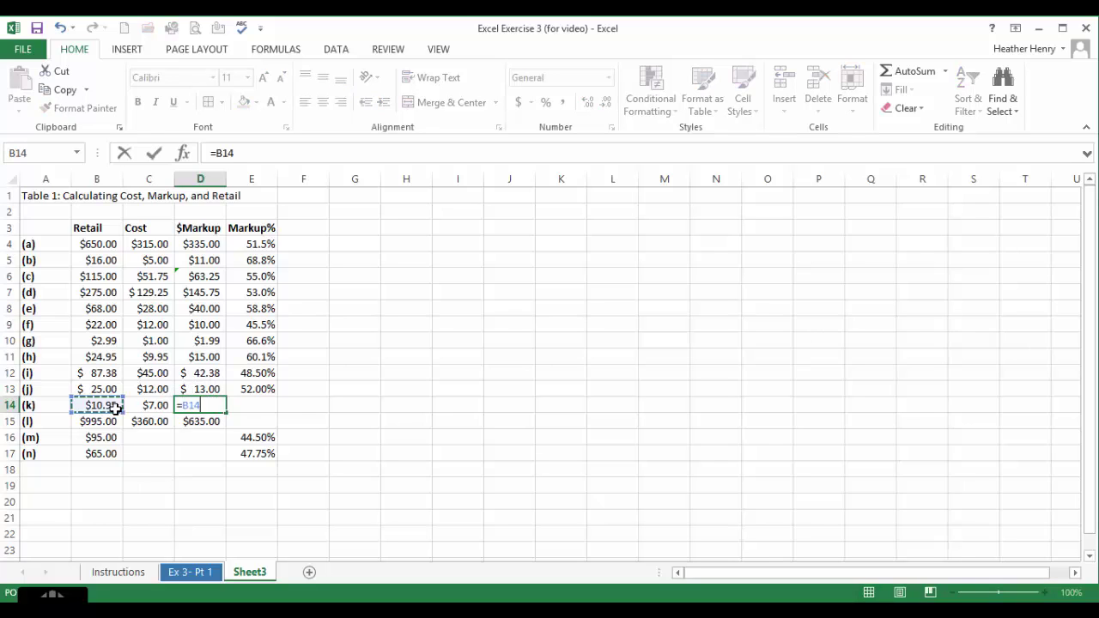
text(-)
click(150, 404)
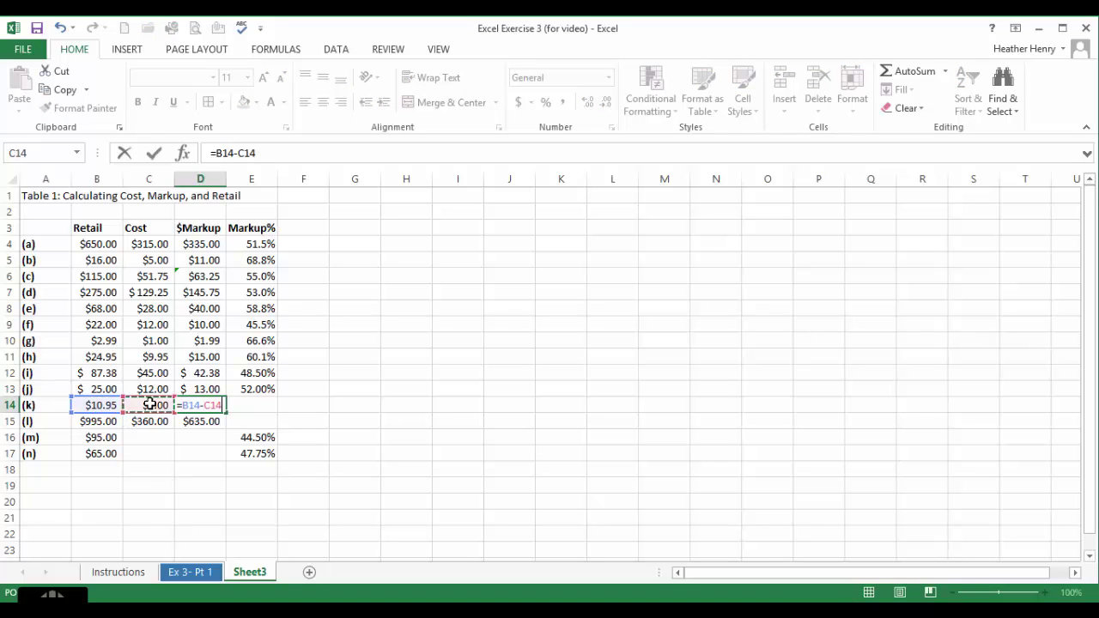
key(Return)
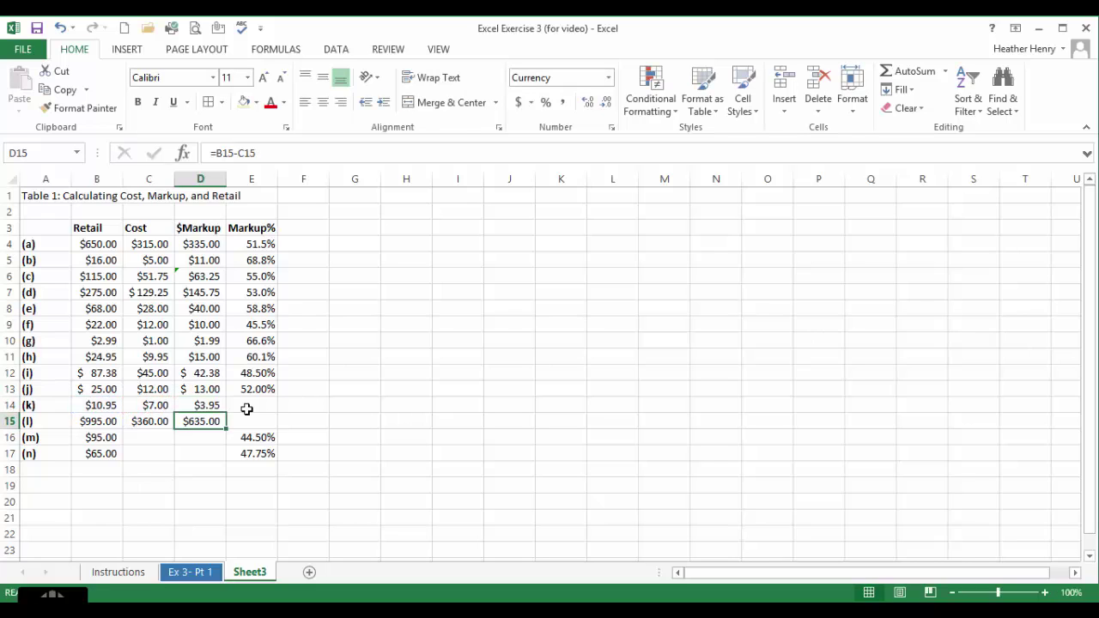
Calculate the Markup% for item (k) in E14 with =D14/B14 and format it as a percentage with one decimal place.
click(246, 408)
text(=)
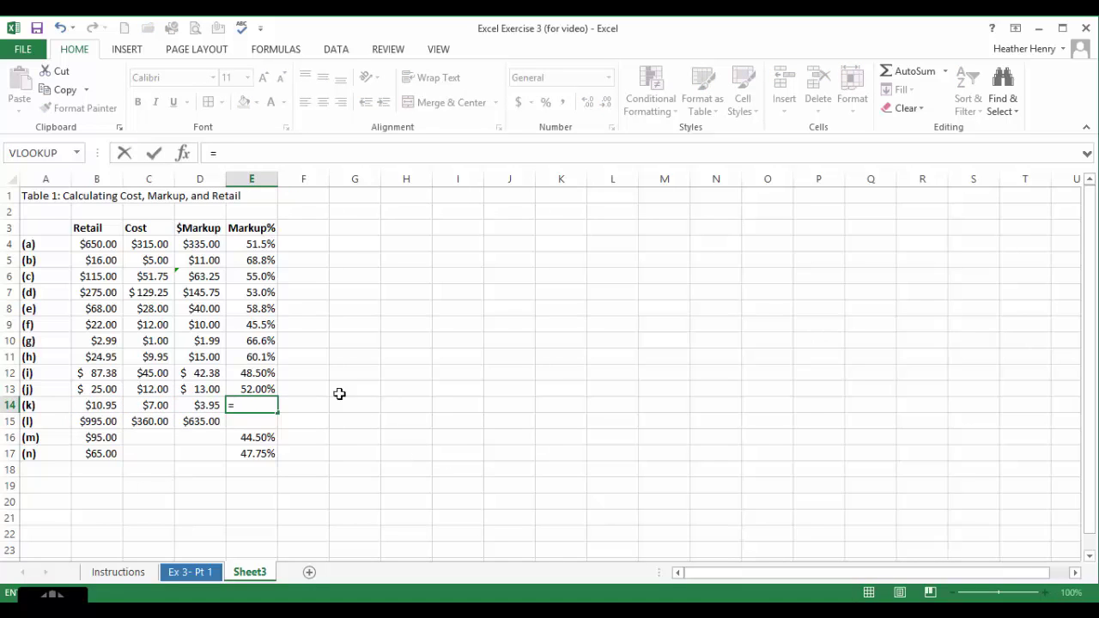
click(203, 404)
text(/)
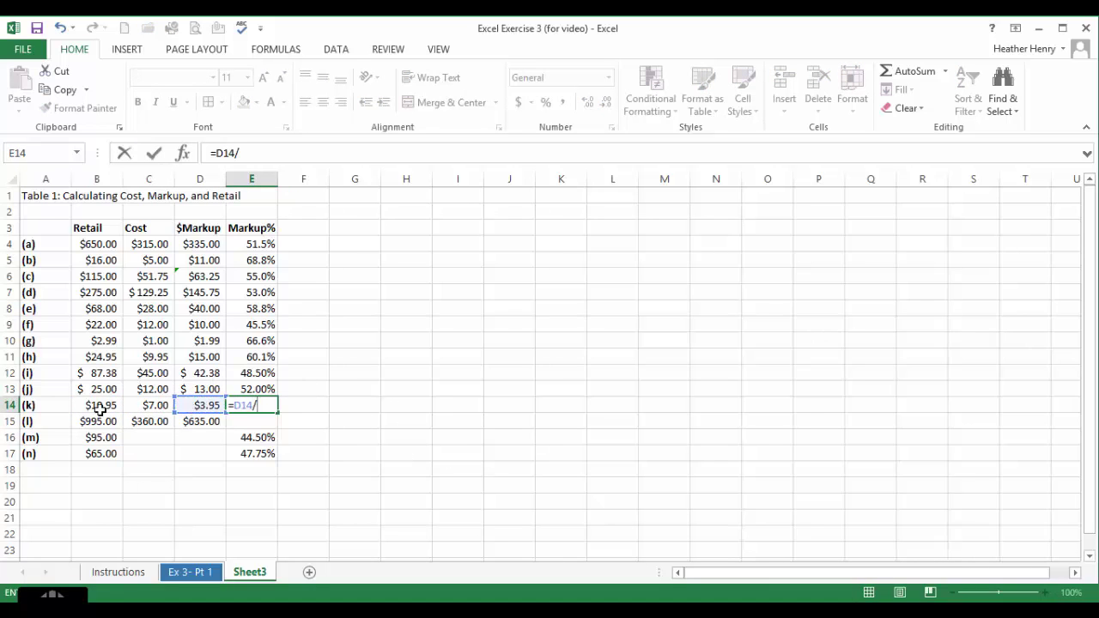
click(99, 408)
key(Return)
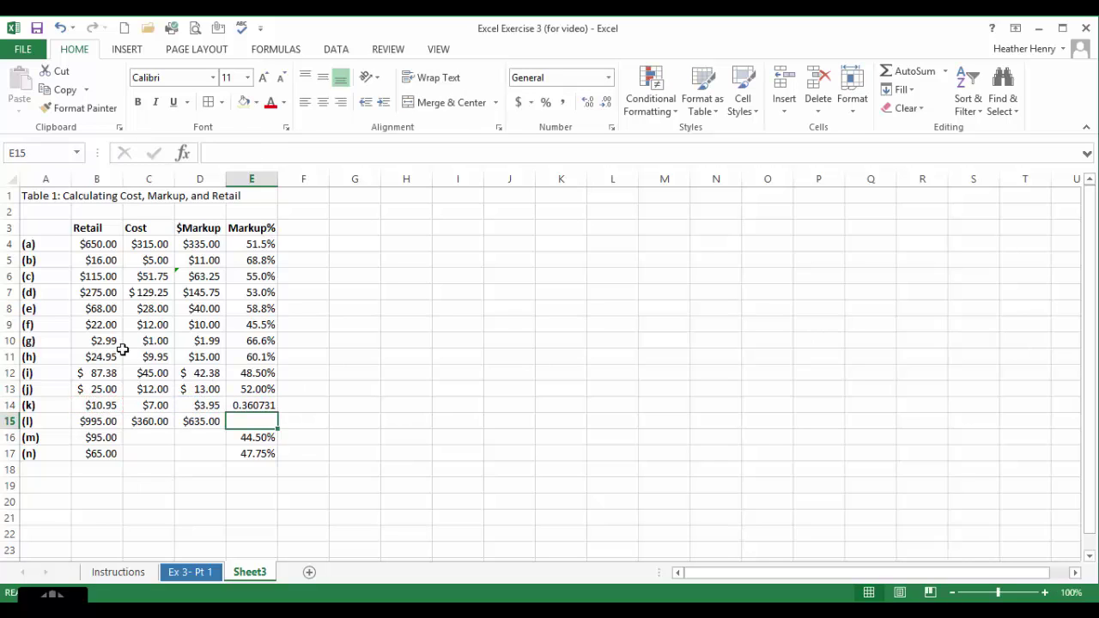
click(250, 393)
click(249, 405)
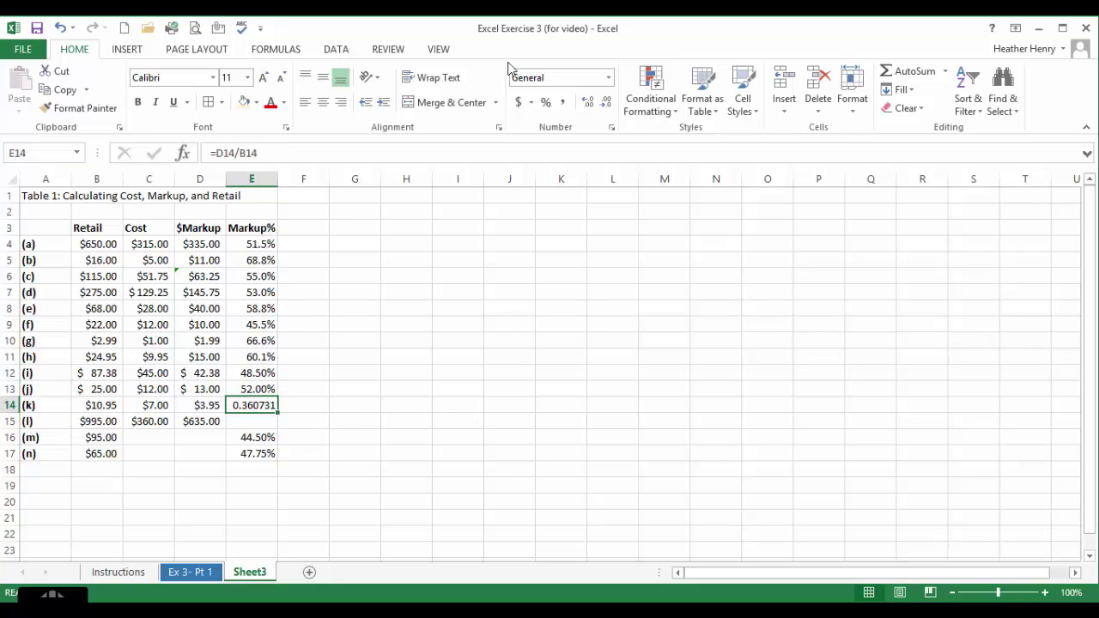
click(546, 103)
click(587, 103)
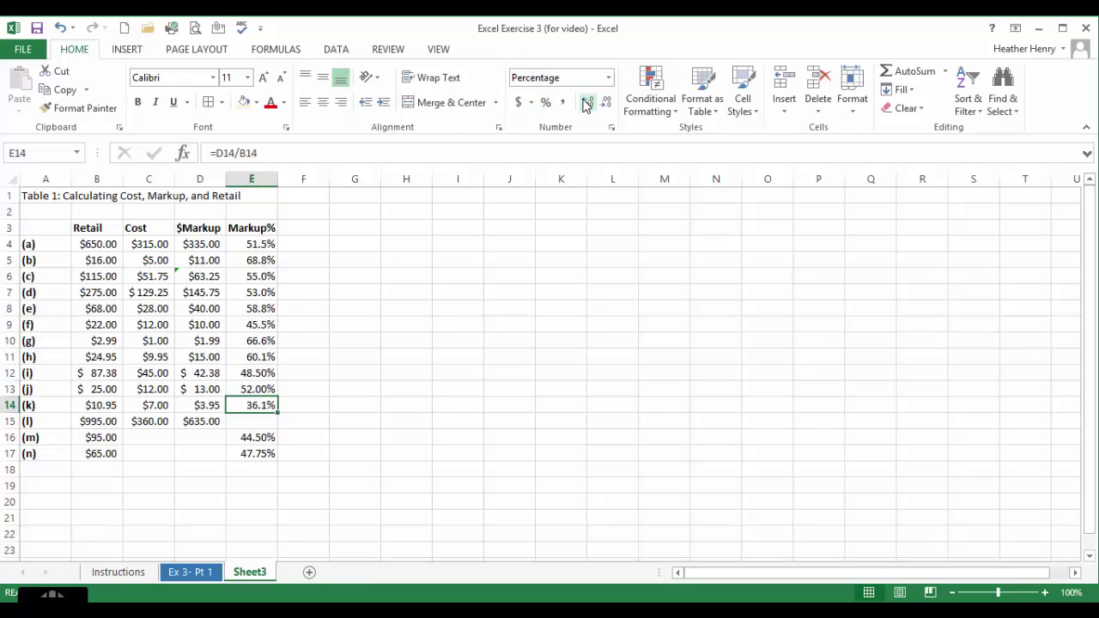
Calculate the Markup% for item (l) in E15 with =D15/B15 and format it as a percentage with one decimal place.
click(237, 434)
click(268, 419)
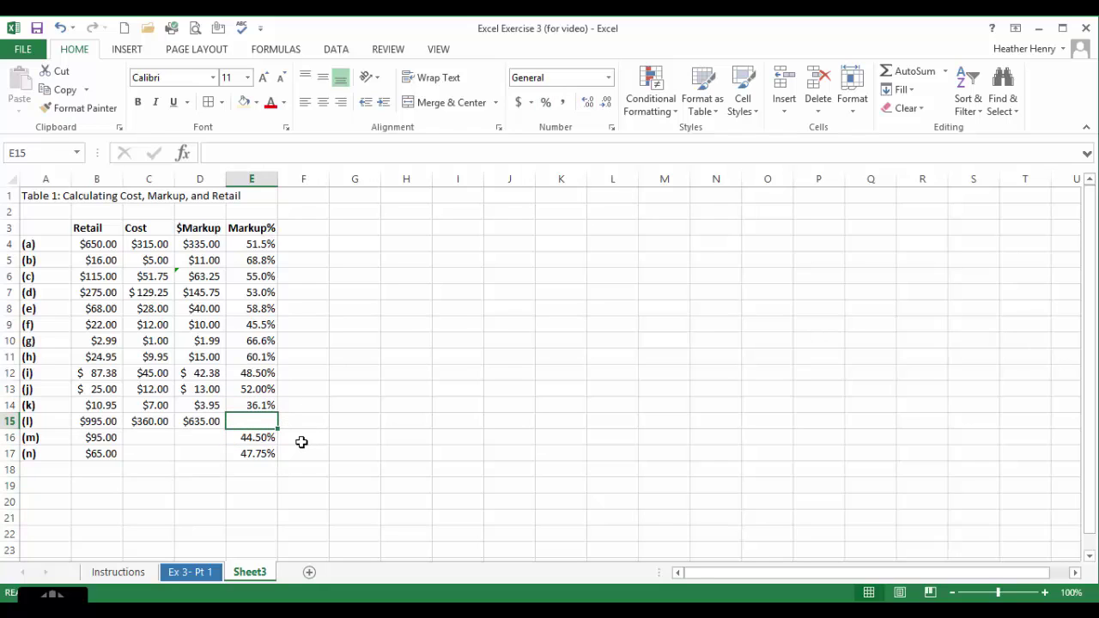
text(=)
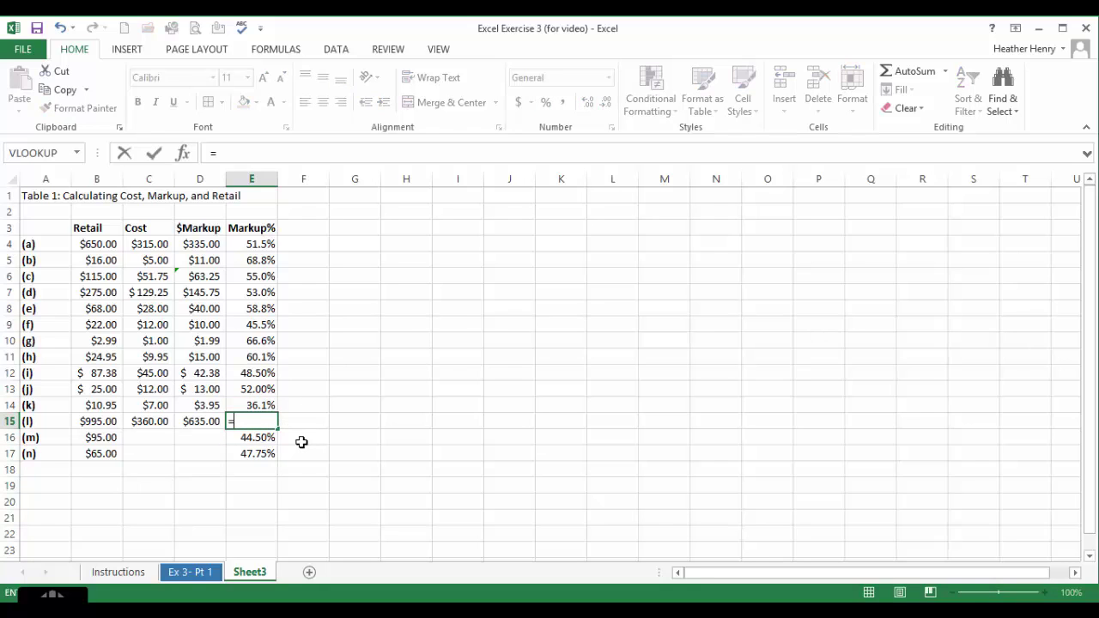
click(186, 427)
text(/)
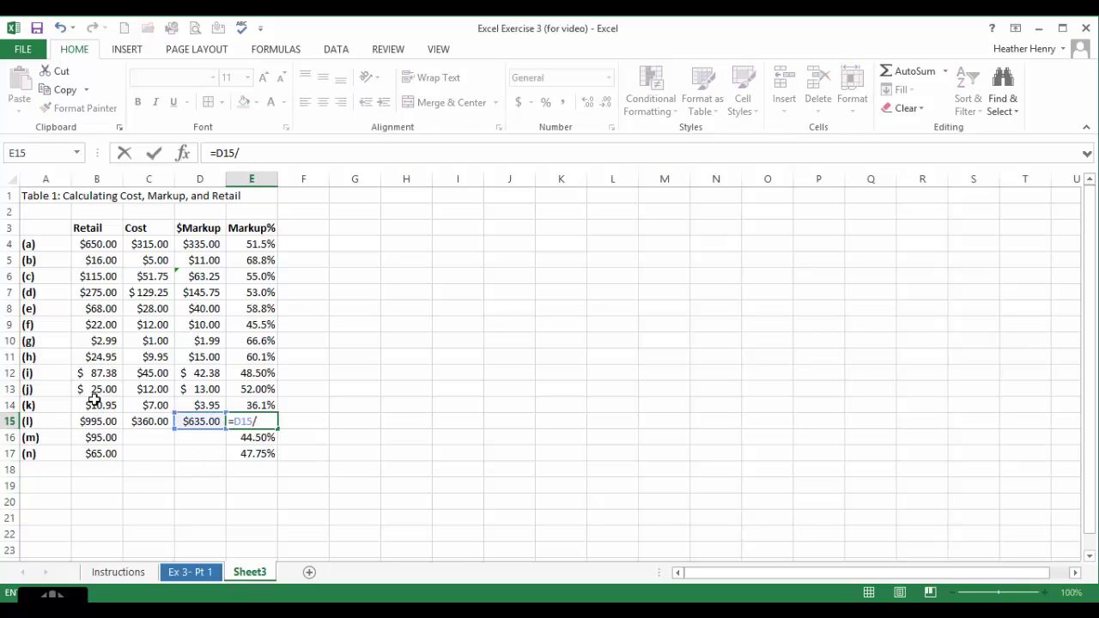
click(96, 421)
key(Return)
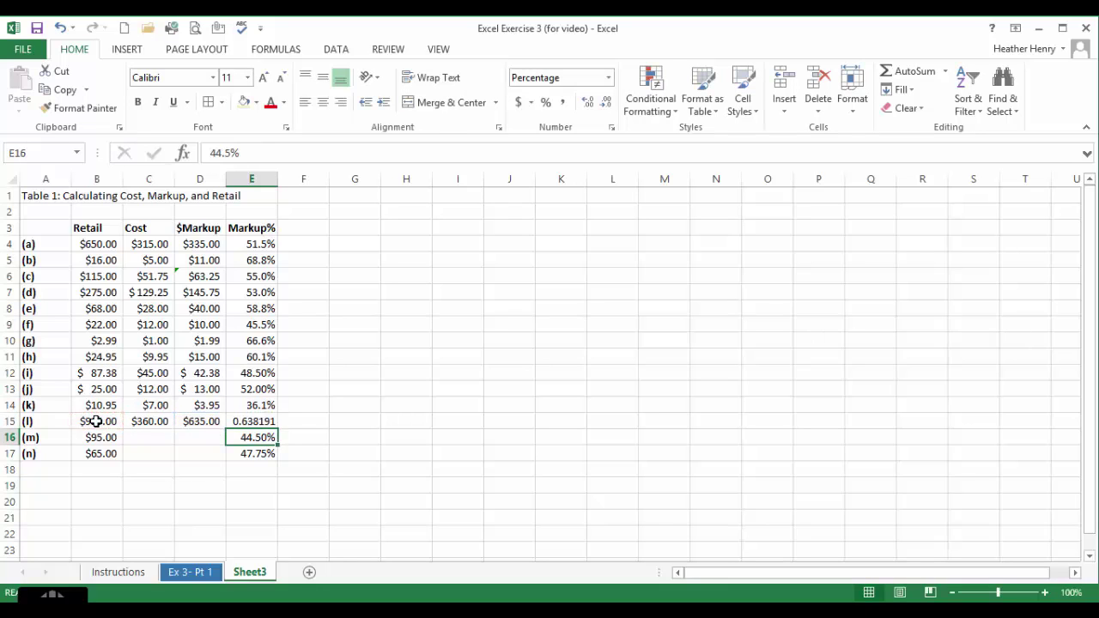
key(Up)
click(545, 102)
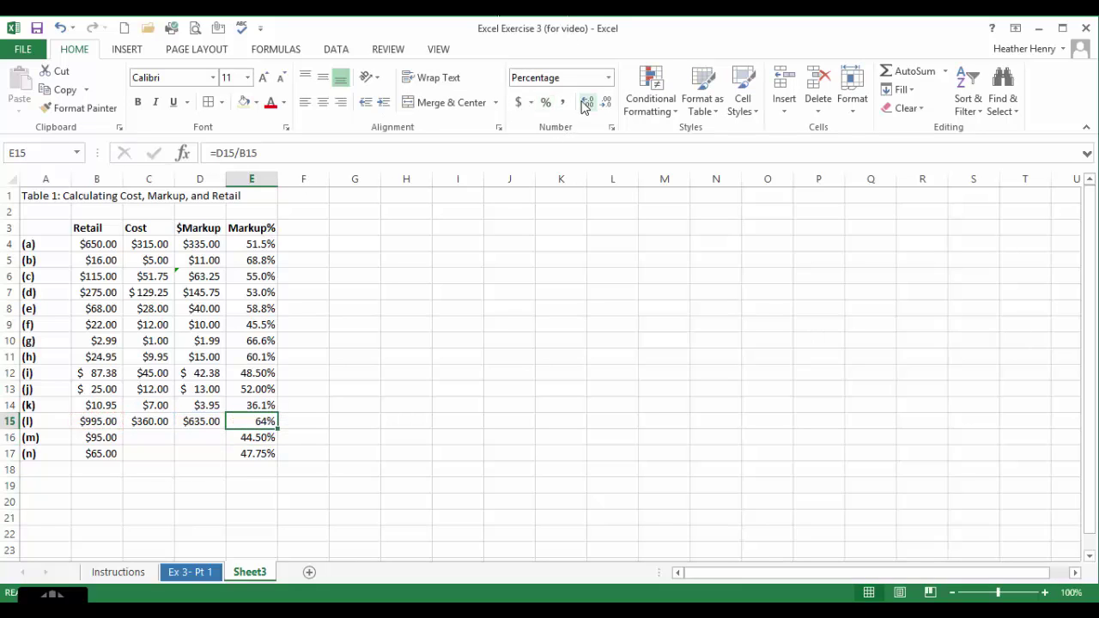
click(587, 102)
Calculate the $Markup for item (m) in D16 as retail times Markup% with =B16*E16.
click(141, 438)
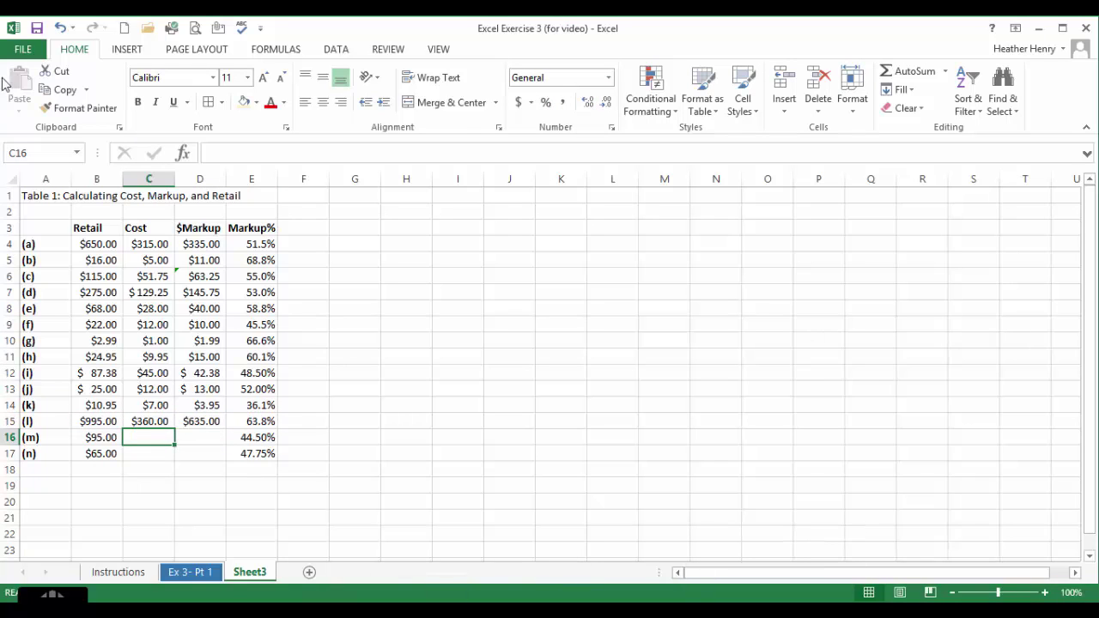
click(206, 442)
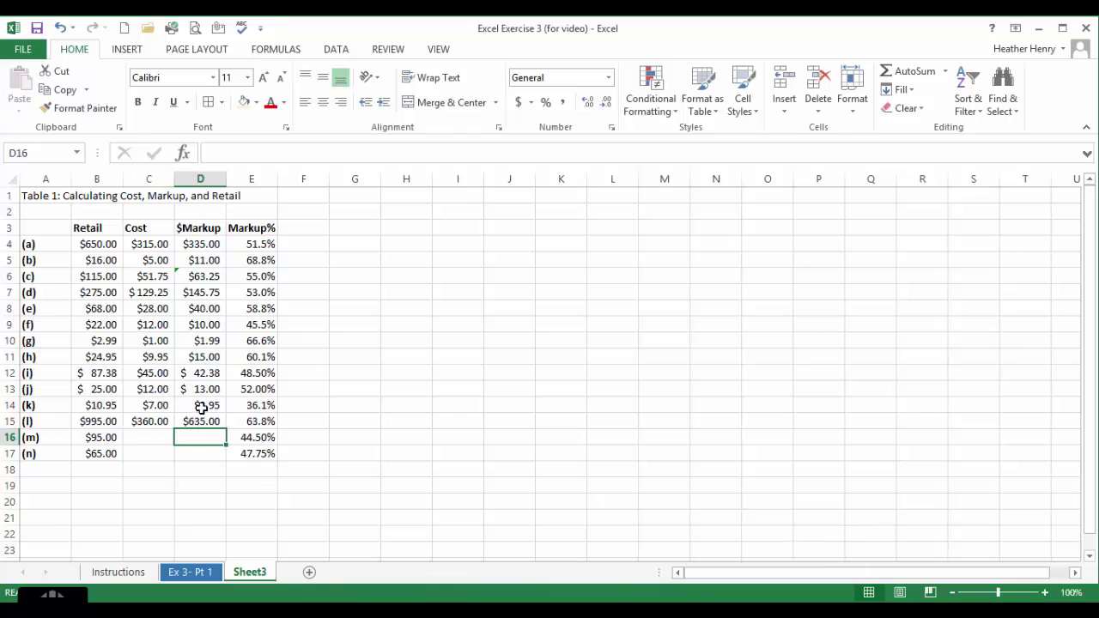
text(=)
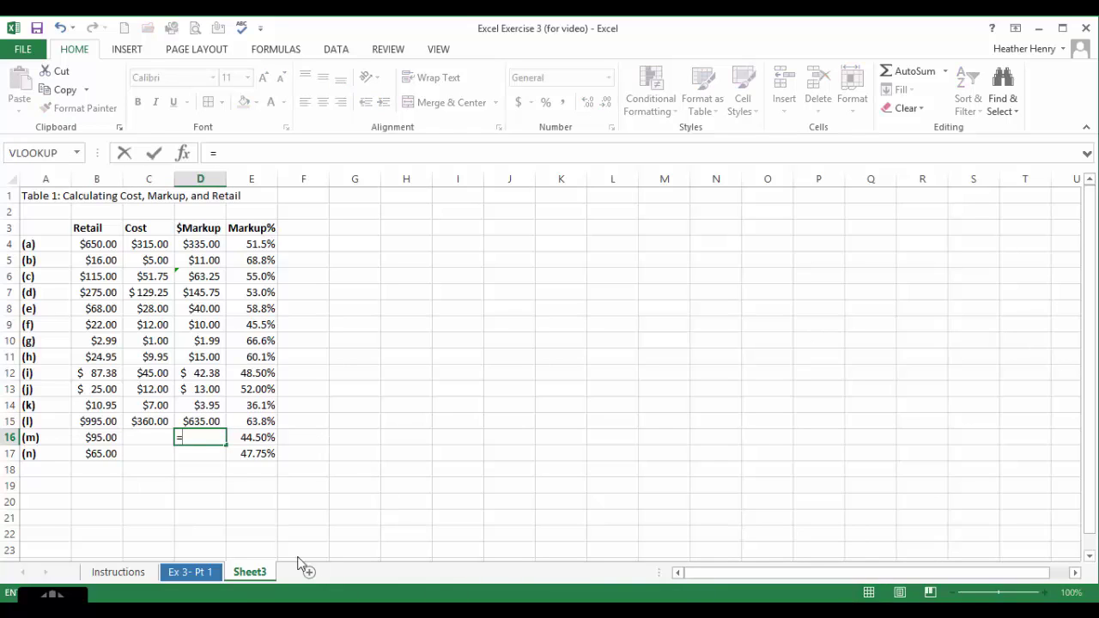
click(113, 437)
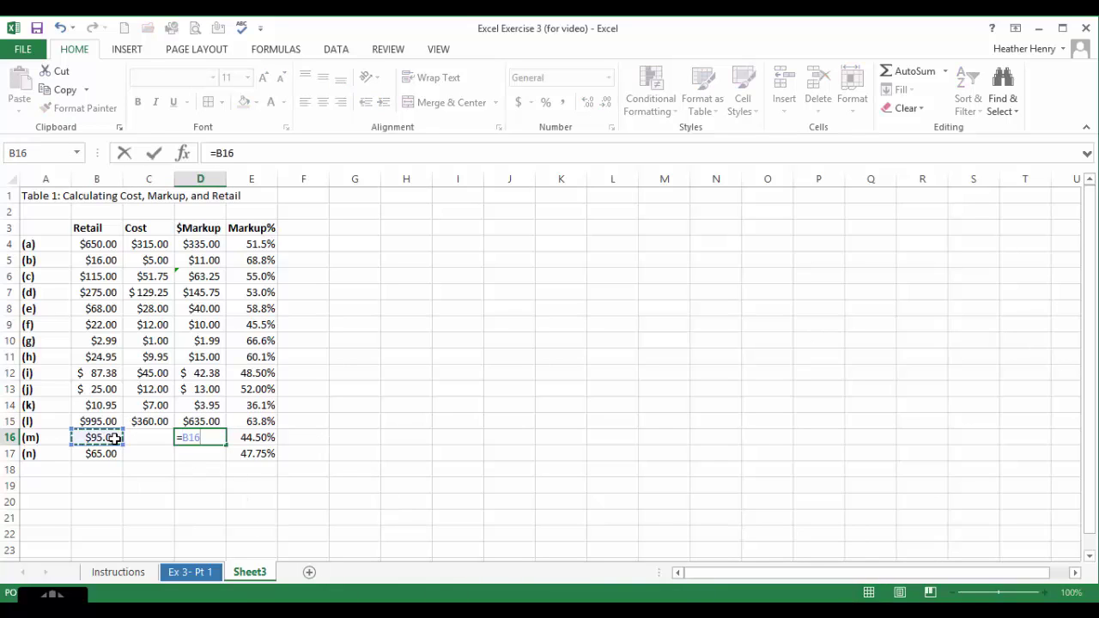
text(*)
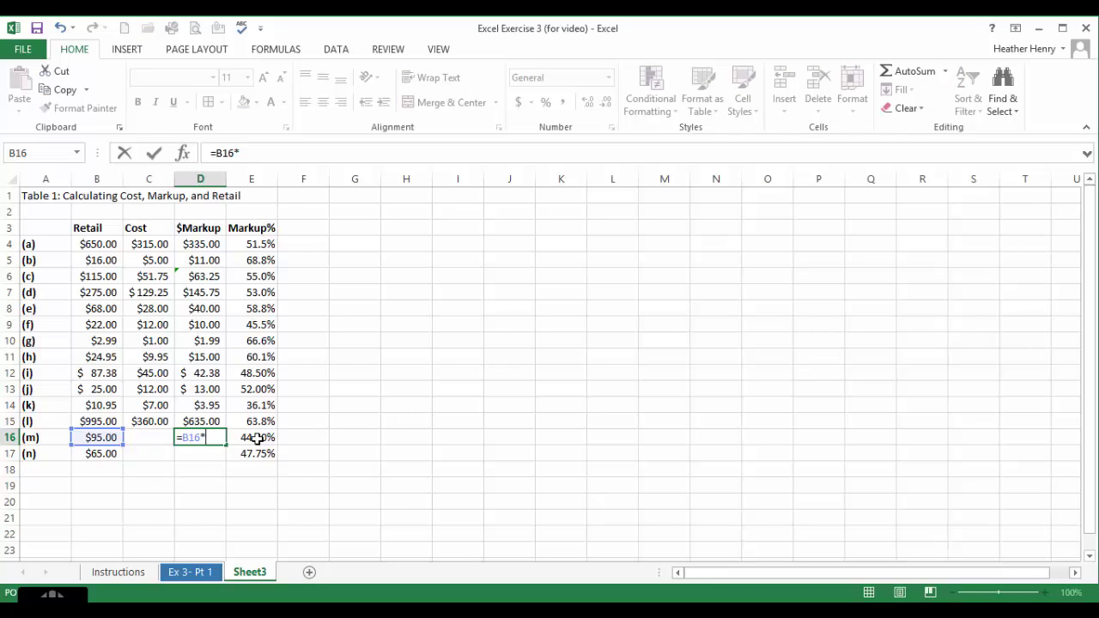
click(258, 439)
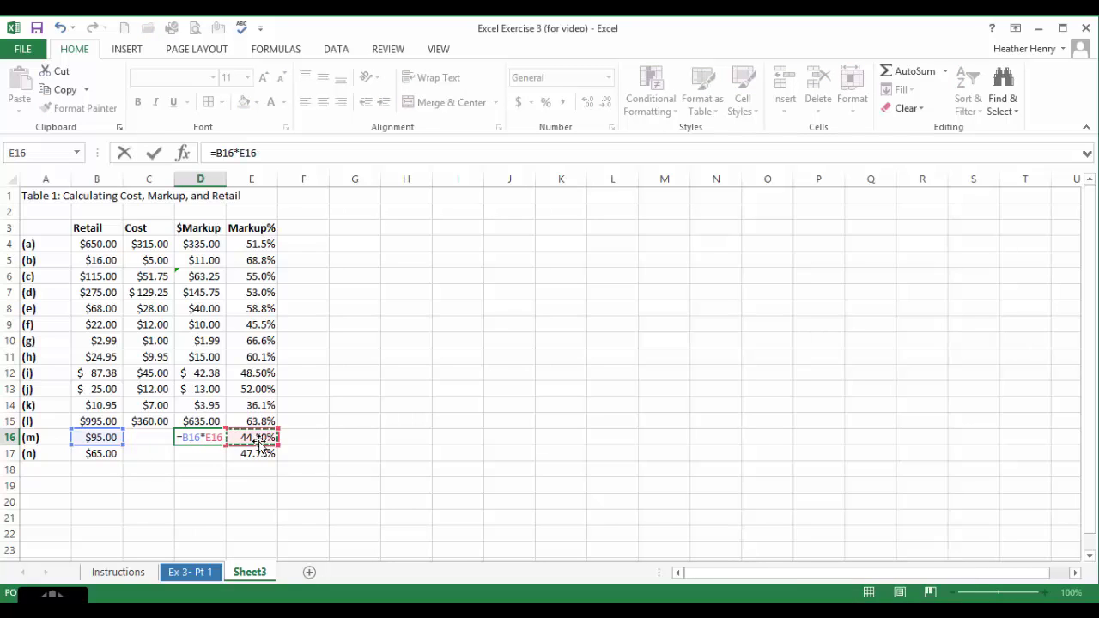
key(Return)
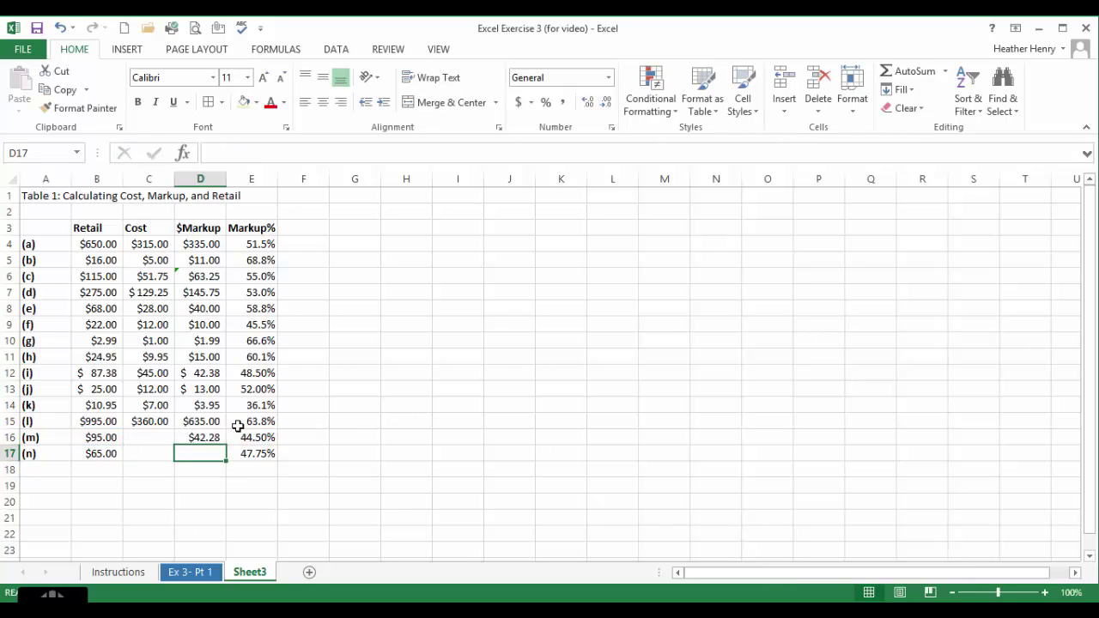
Calculate the cost for item (m) in C16 as retail minus $Markup with =B16-D16.
click(169, 438)
text(=)
click(75, 437)
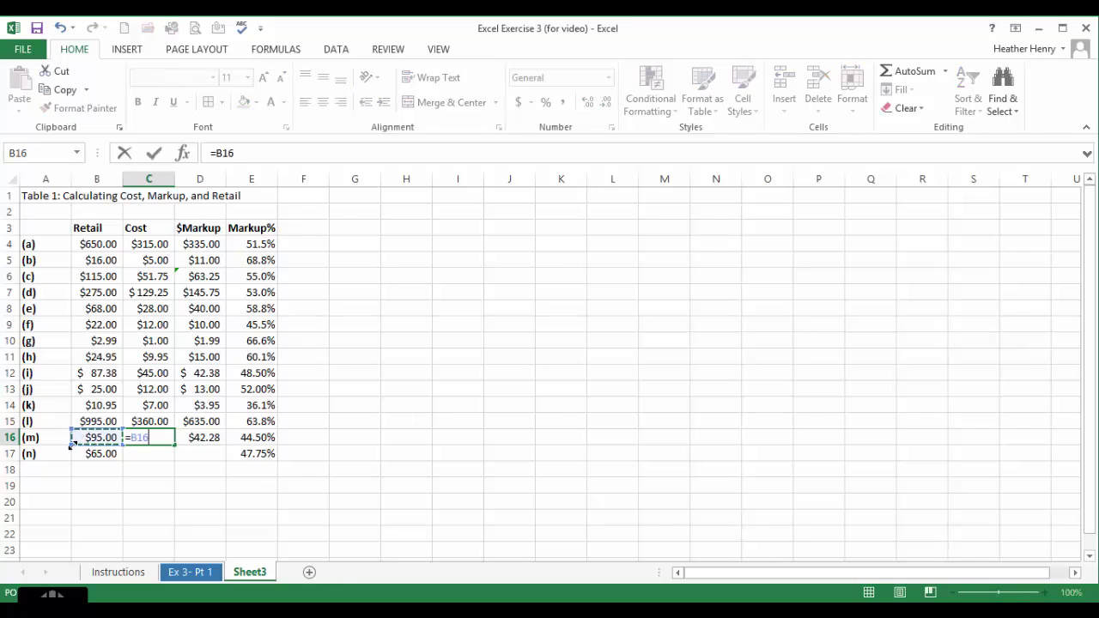
text(-)
click(211, 445)
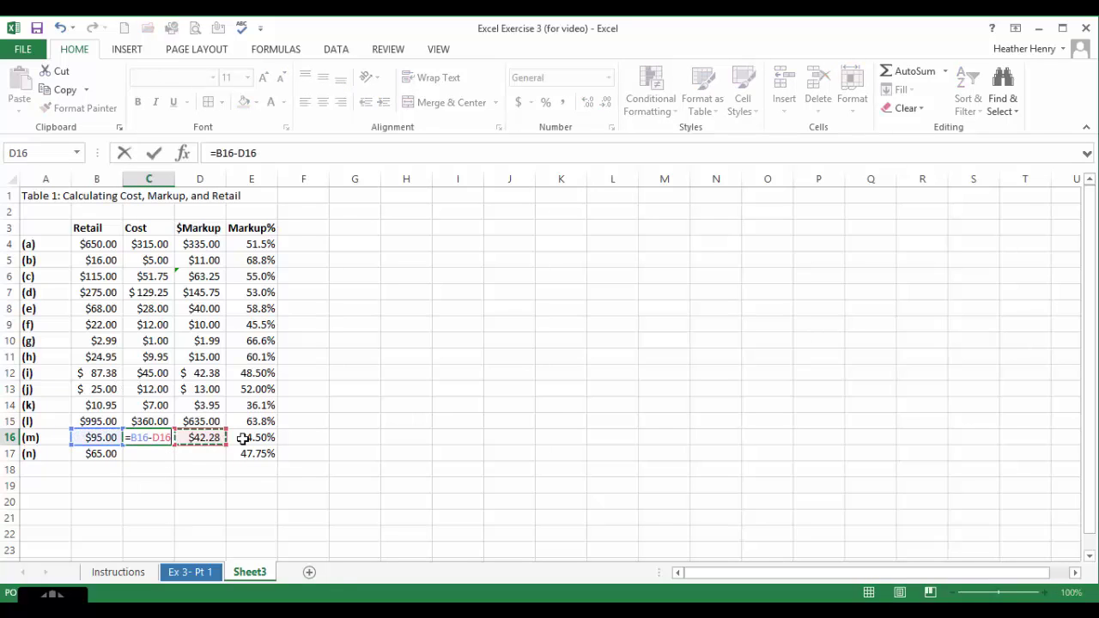
key(Return)
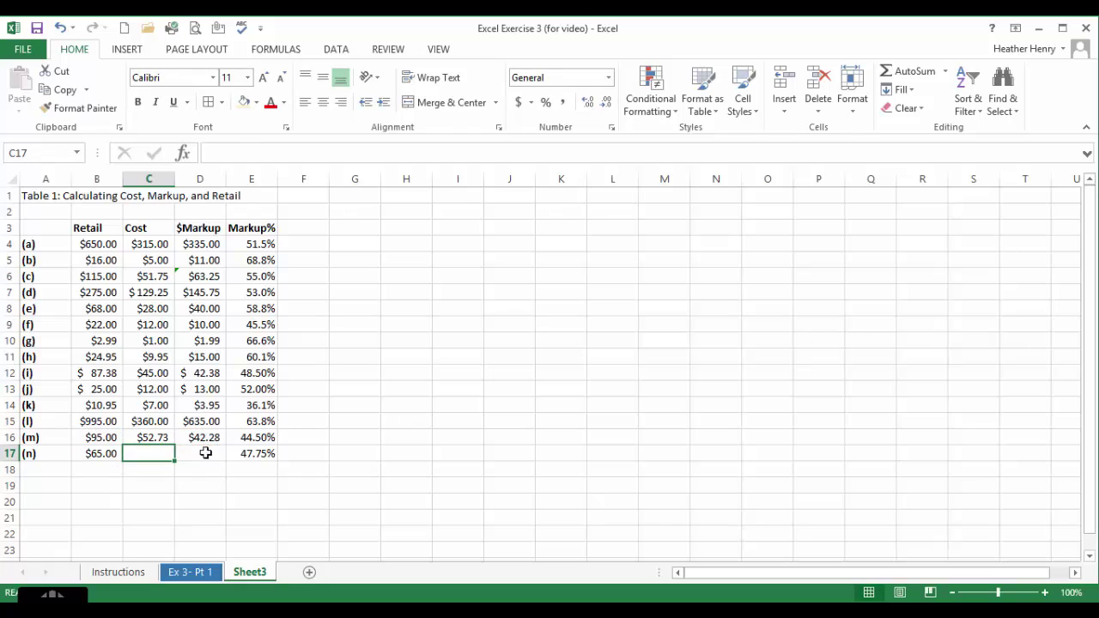
Calculate the $Markup for item (n) in D17 as retail times Markup% with =B17*E17.
click(202, 451)
text(=)
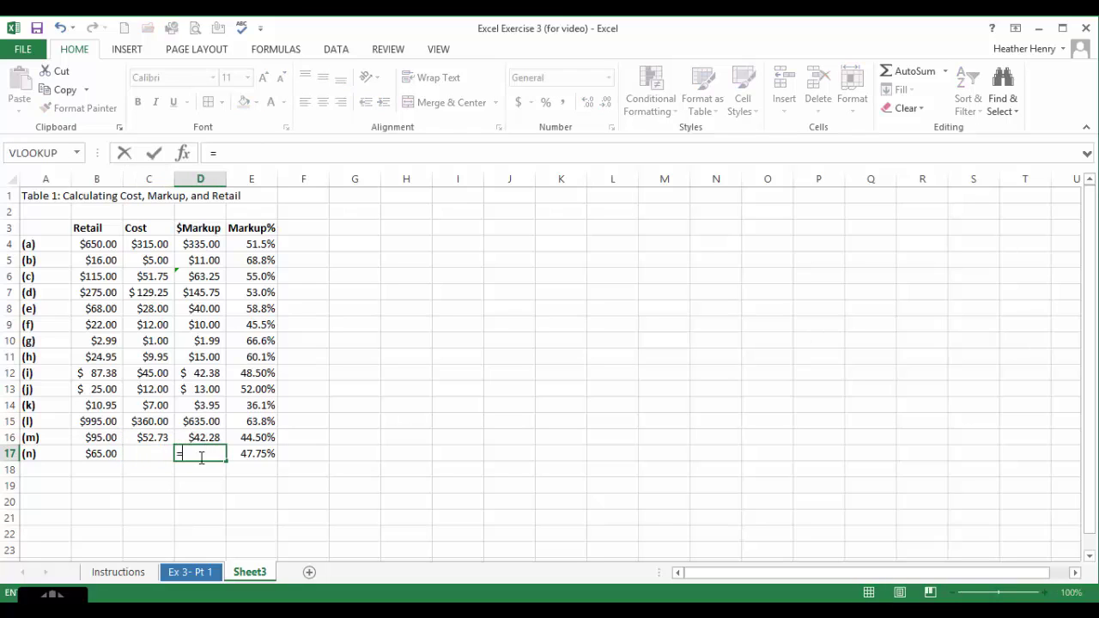
click(99, 452)
text(*)
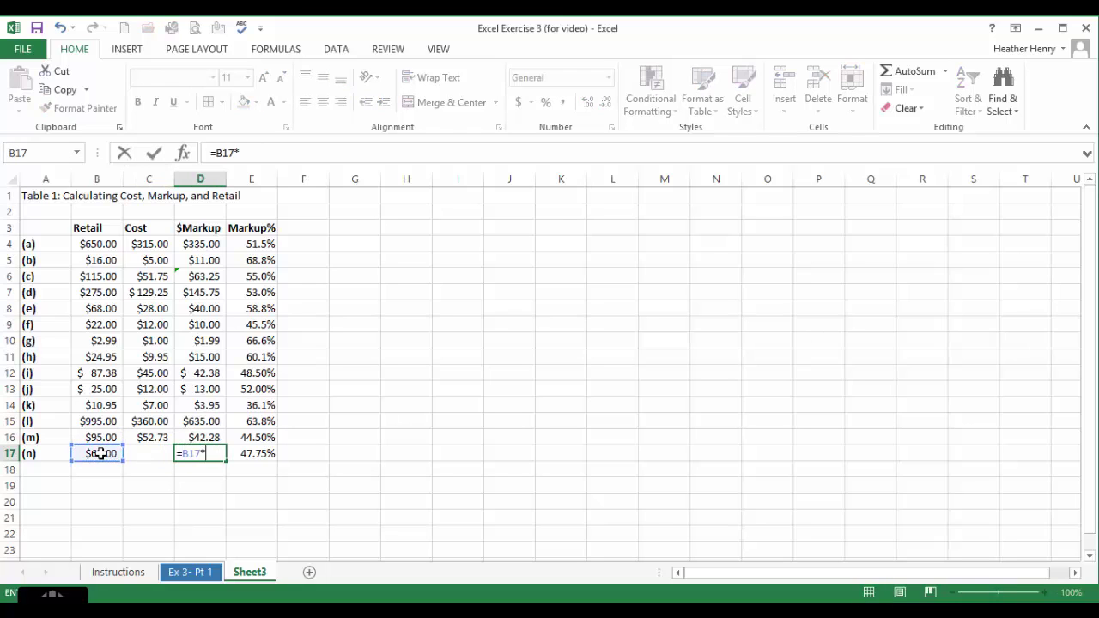
click(254, 452)
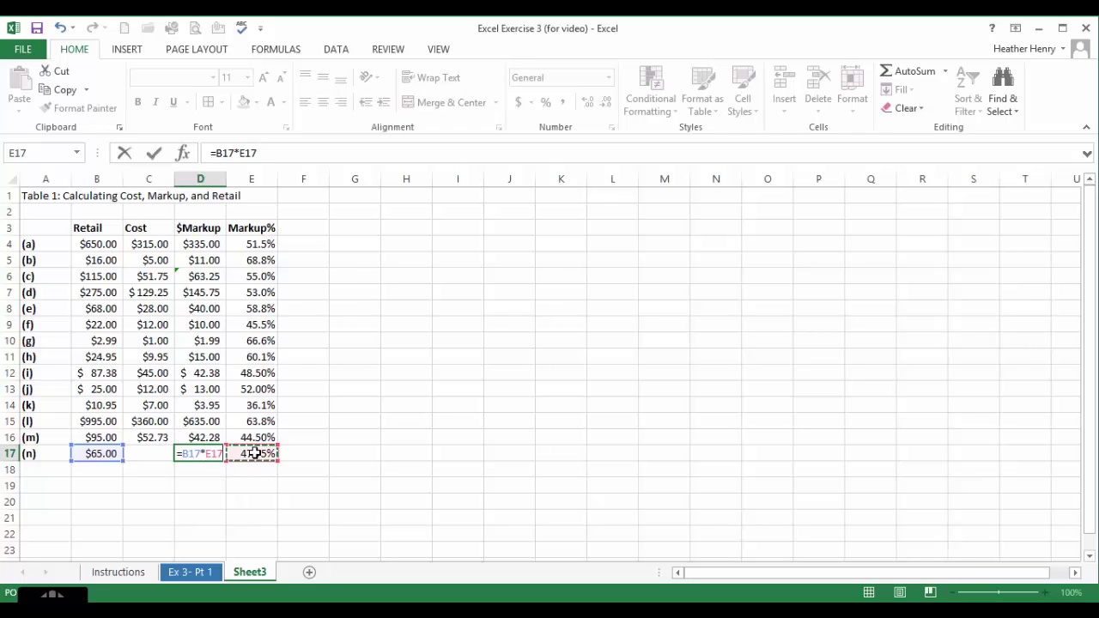
key(Return)
Calculate the cost for item (n) in C17 with =B17-D17 and return to cell A1.
click(135, 448)
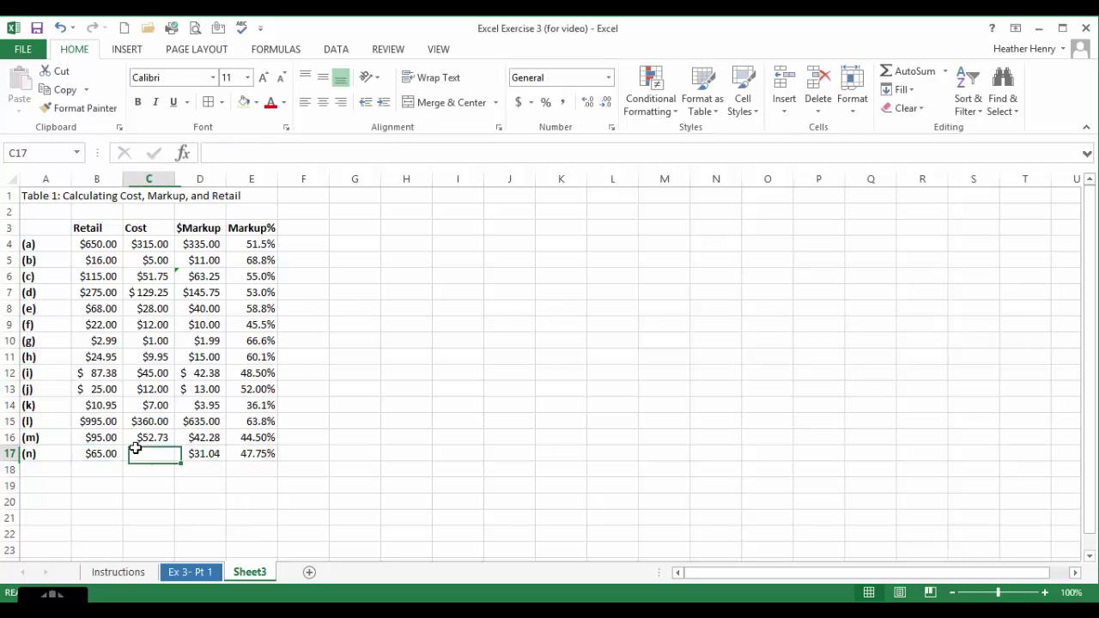
text(=)
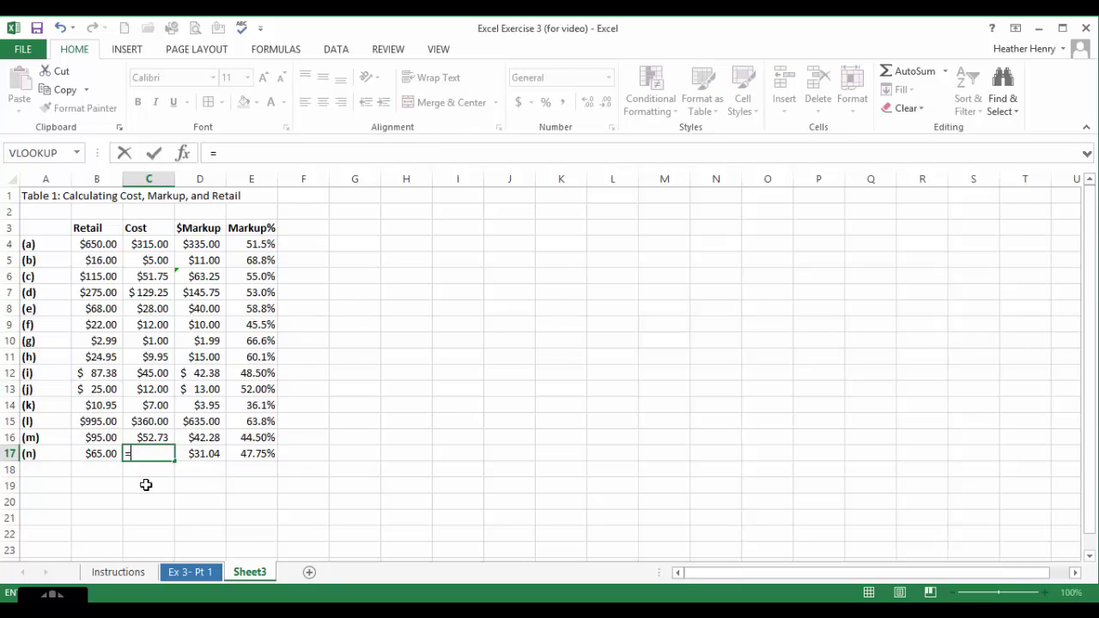
click(111, 452)
text(-)
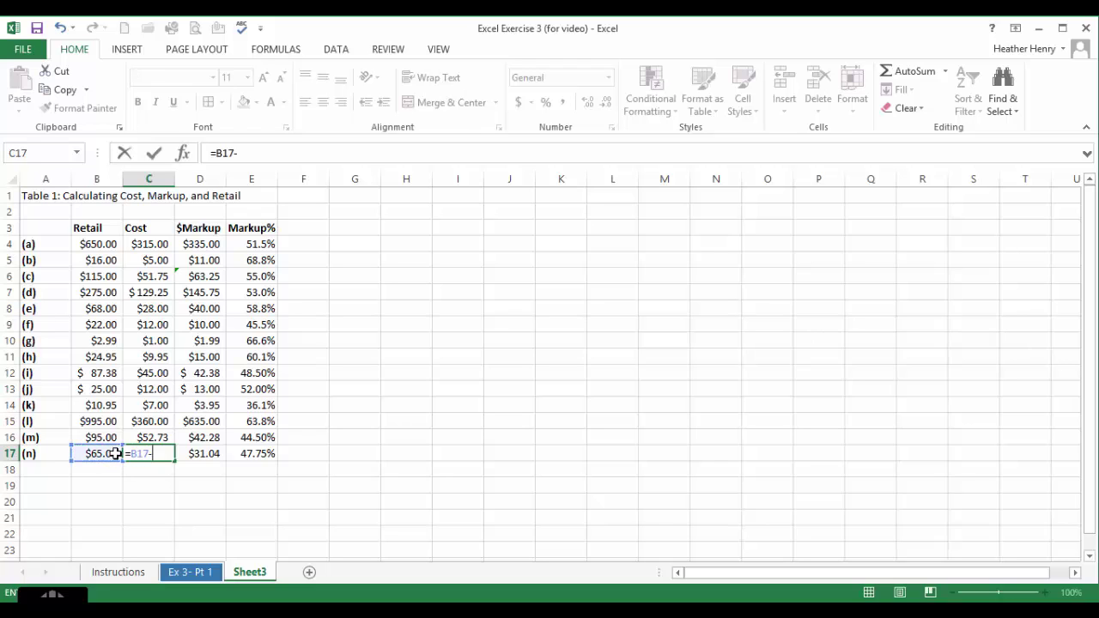
click(188, 454)
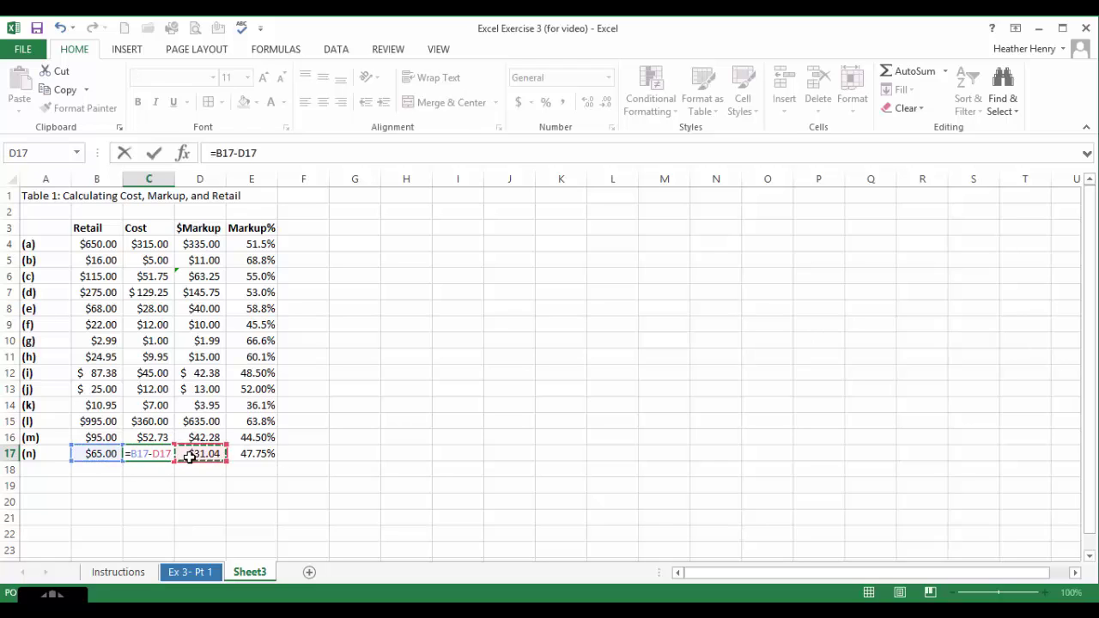
key(Return)
key(ctrl+Home)
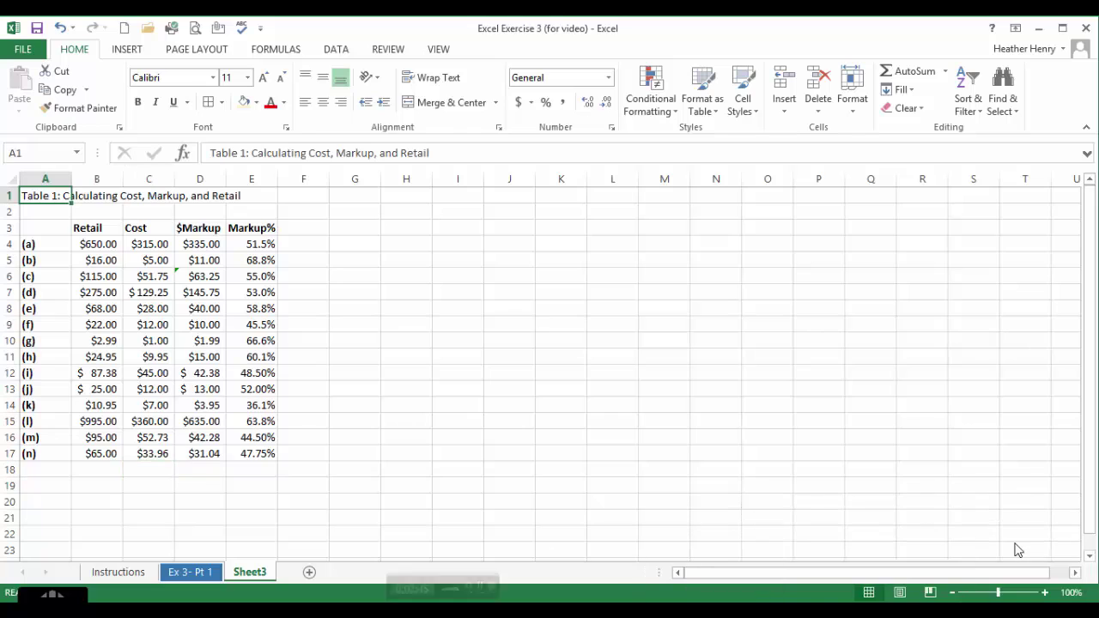
Rename the Sheet3 worksheet to "Ex 3- Pt 2".
click(104, 481)
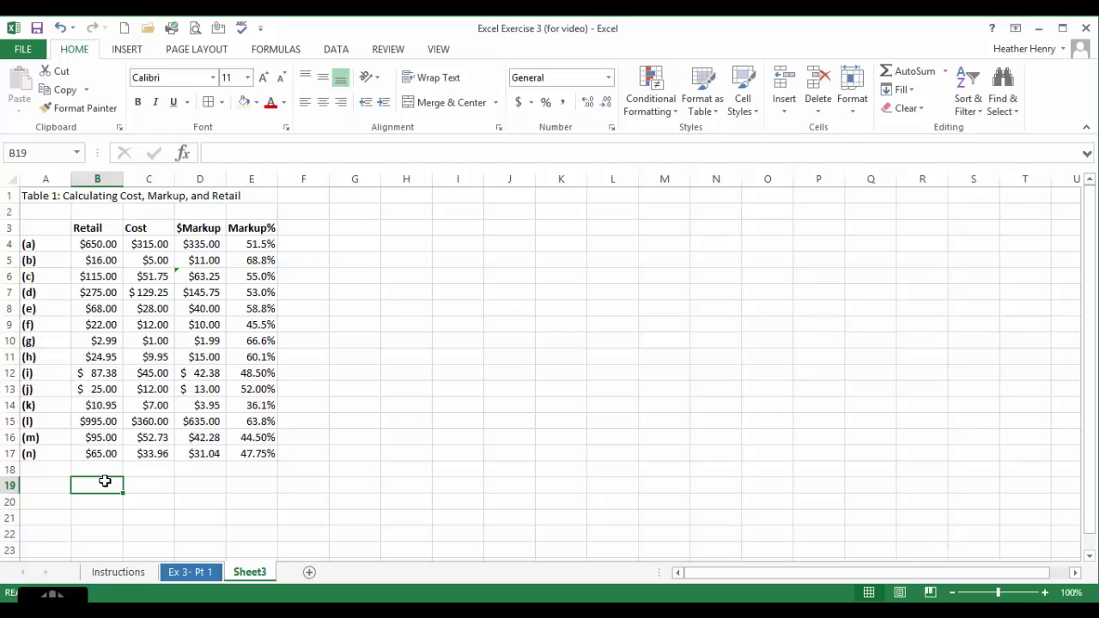
right_click(248, 571)
click(290, 419)
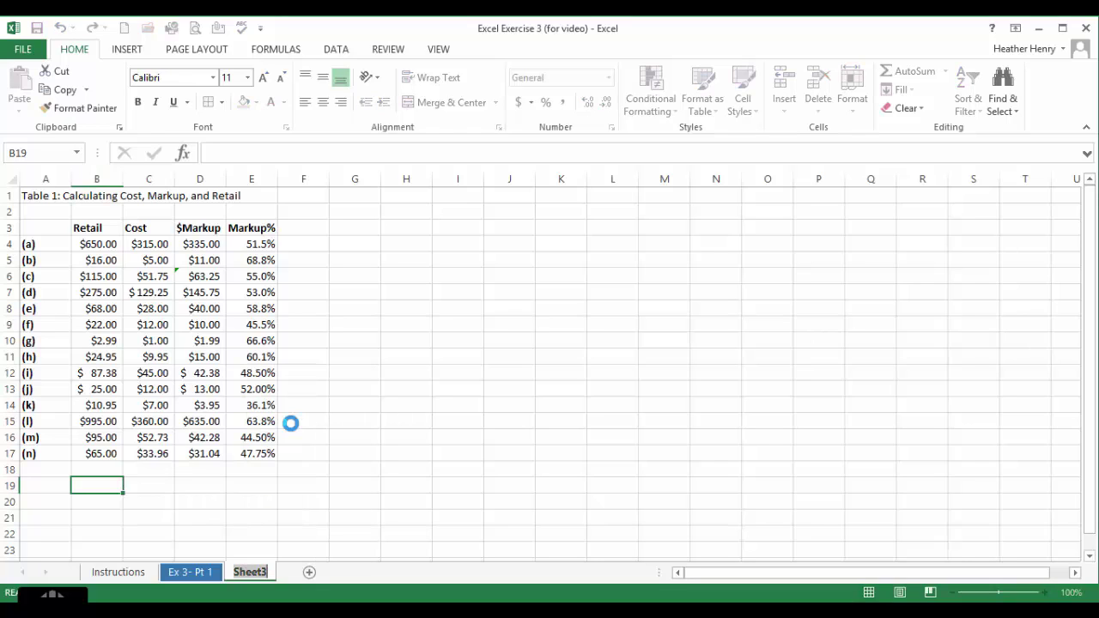
text(Ex)
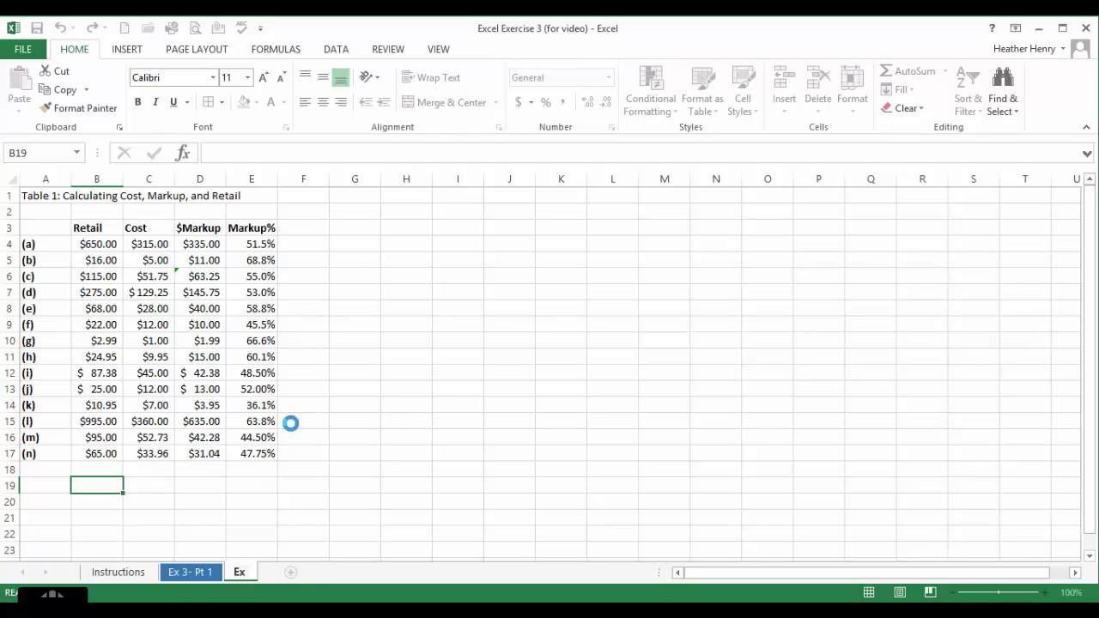
text( 3- Pt)
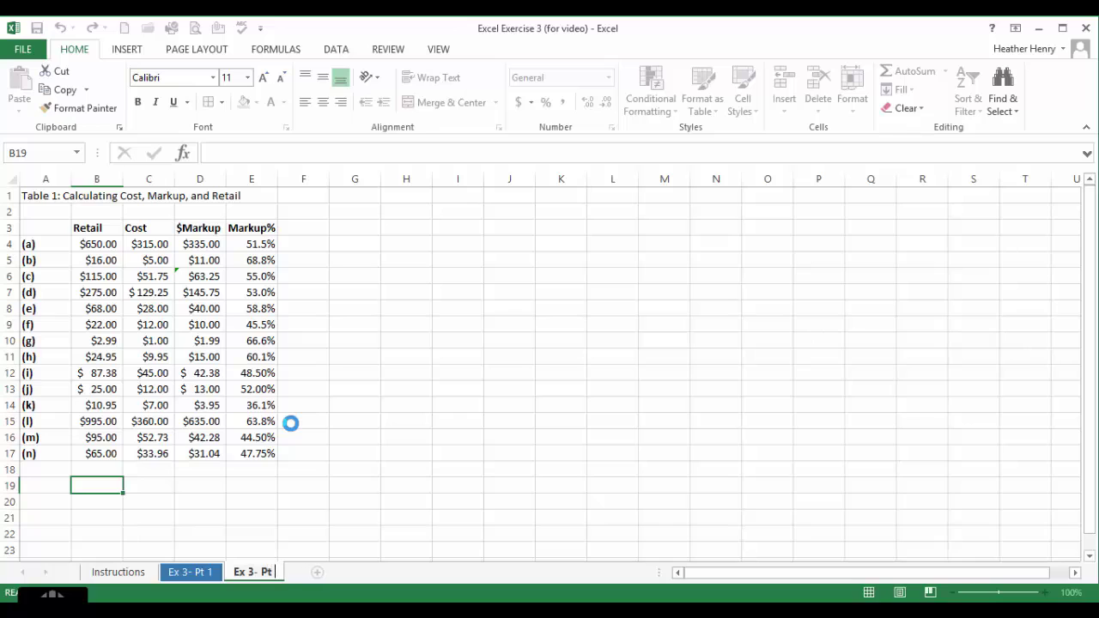
text( 2)
click(290, 422)
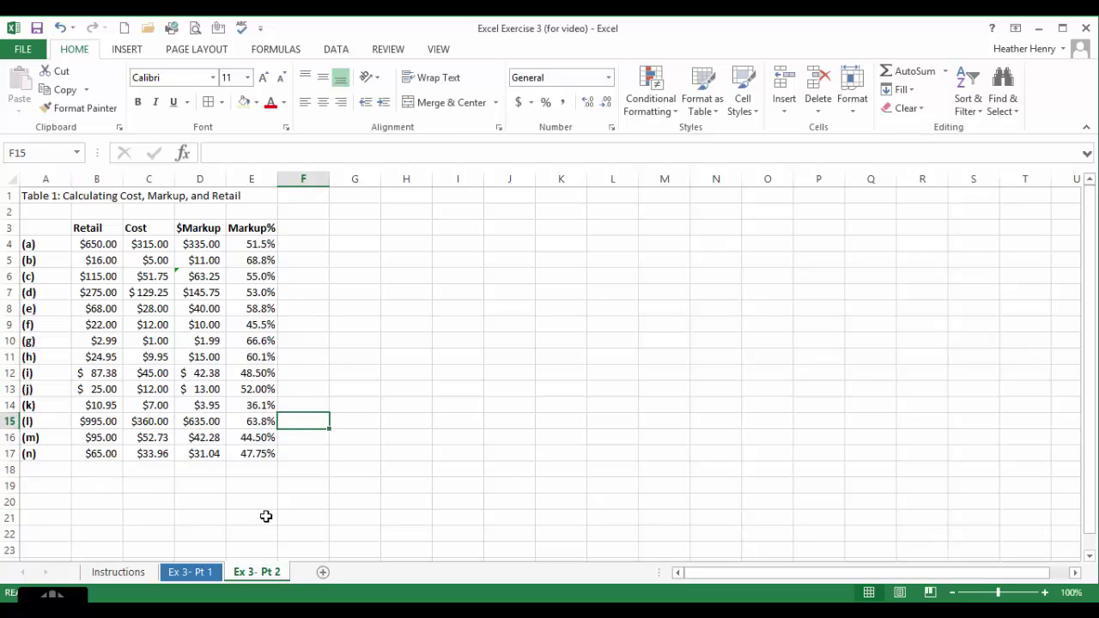
Color the Ex 3- Pt 2 sheet tab green and check it from the Ex 3- Pt 1 sheet.
right_click(257, 575)
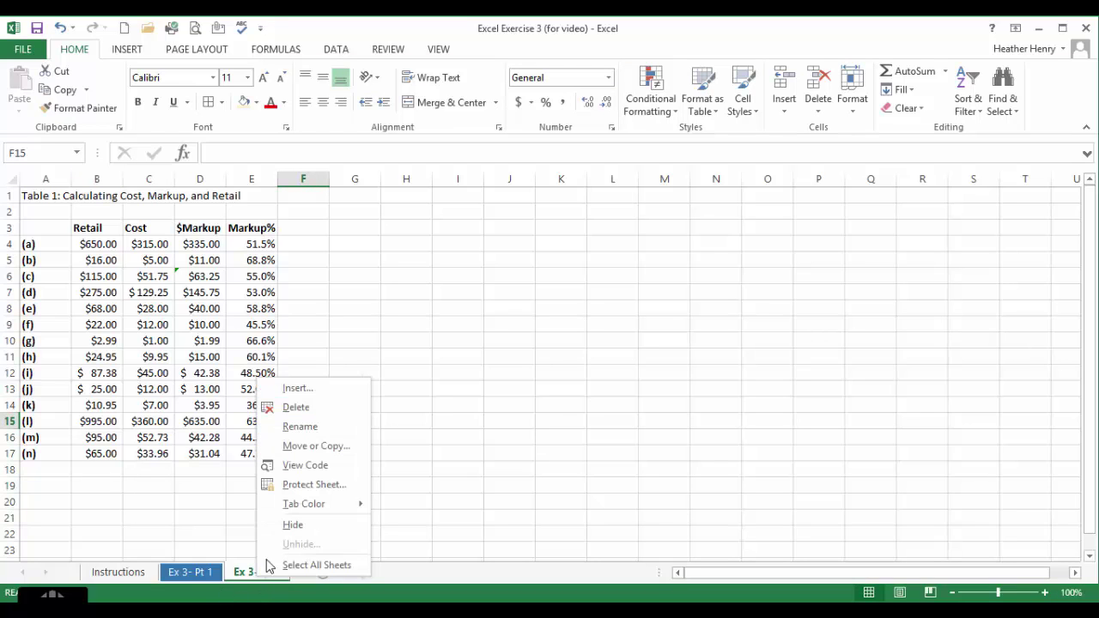
mouse_move(292, 504)
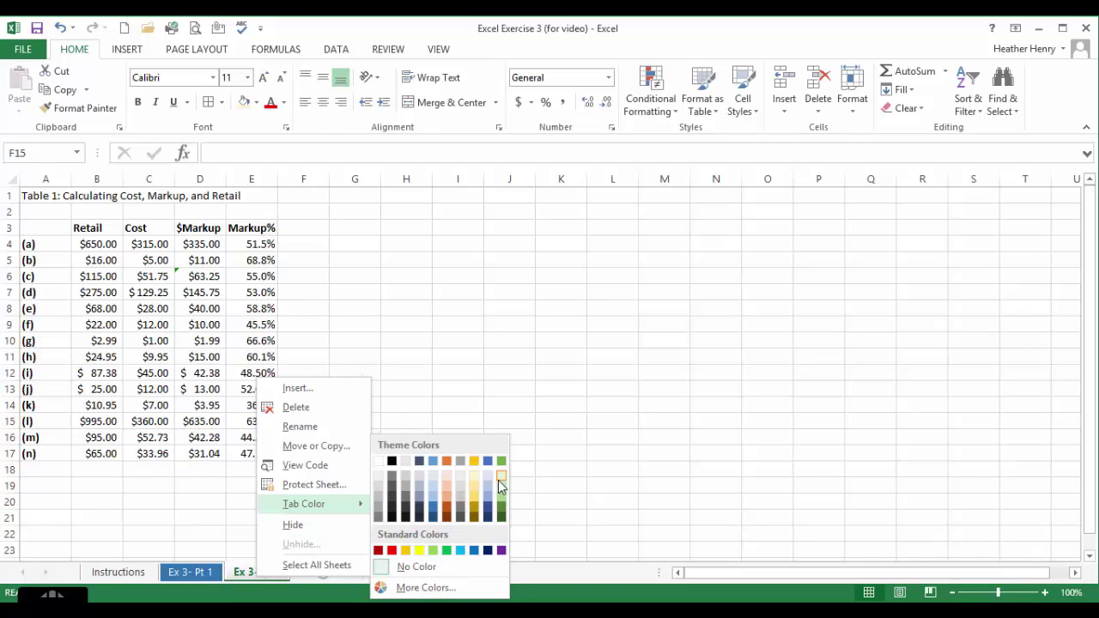
click(502, 463)
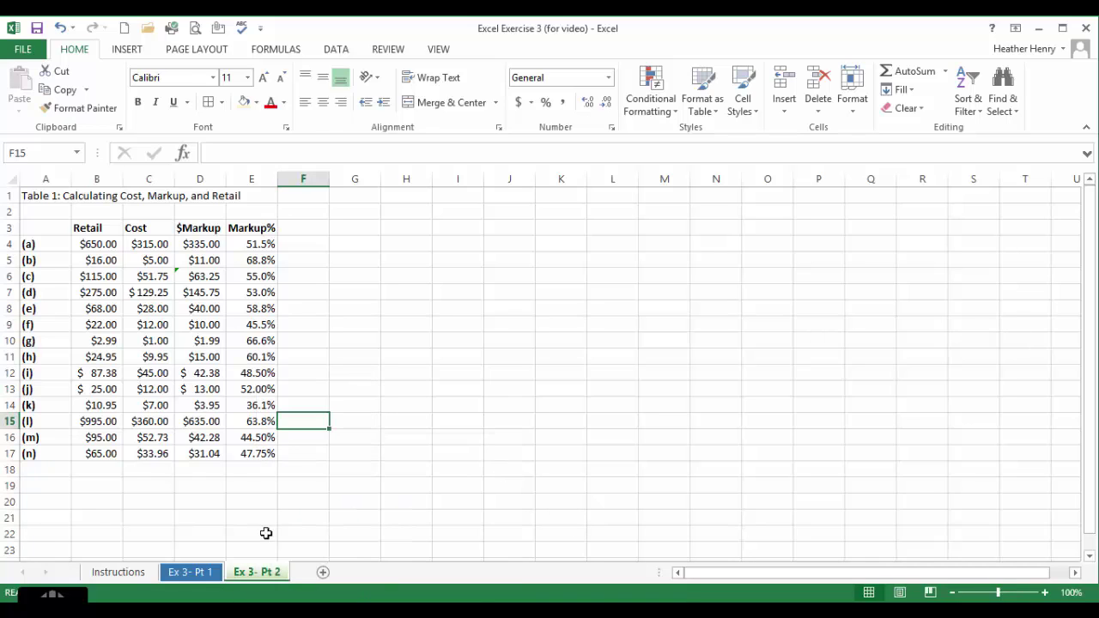
click(189, 572)
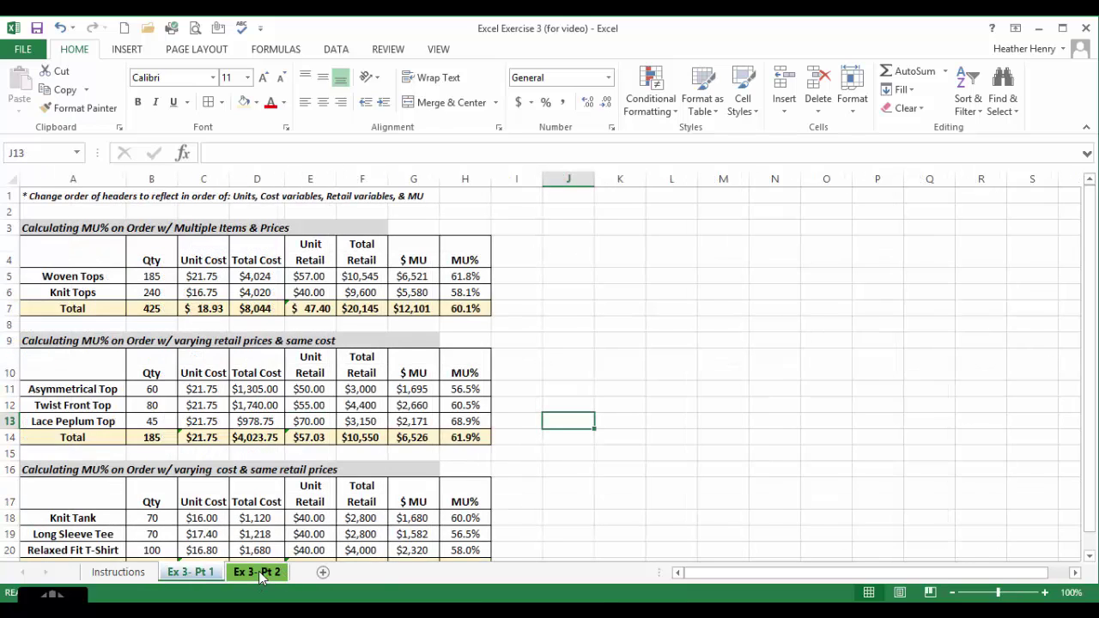
click(262, 573)
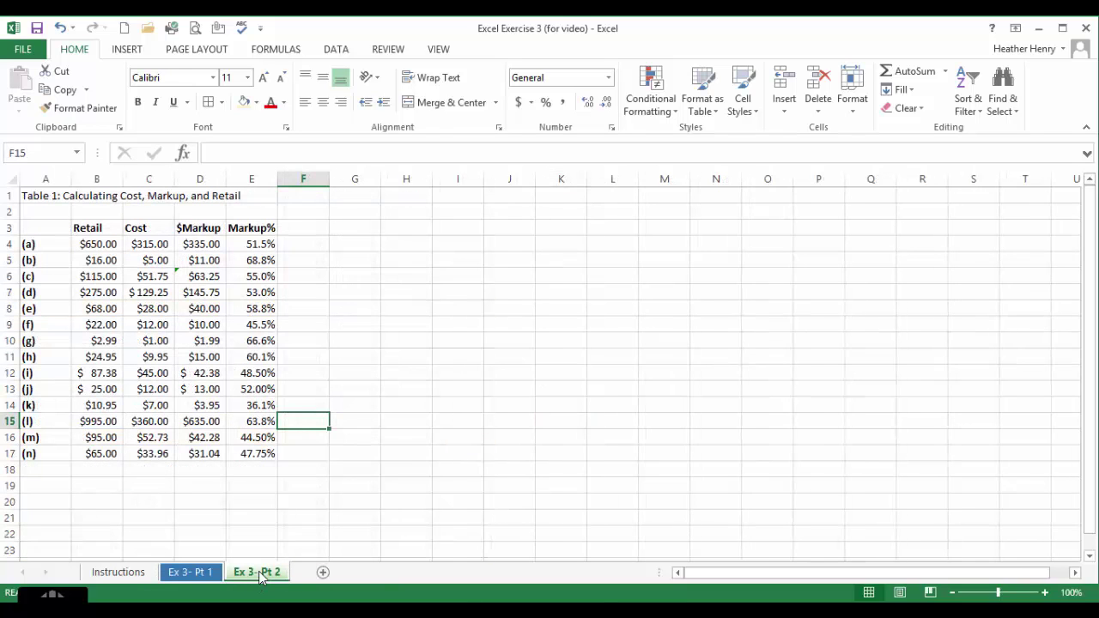
Delete row 1 containing the title "Table 1: Calculating Cost, Markup, and Retail".
click(165, 386)
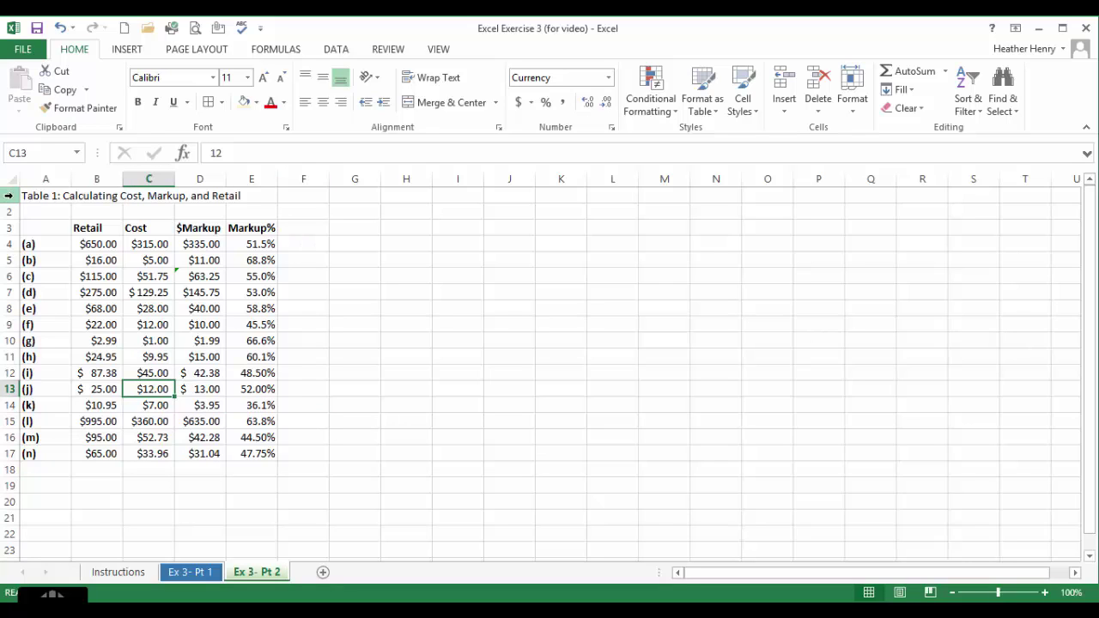
click(8, 196)
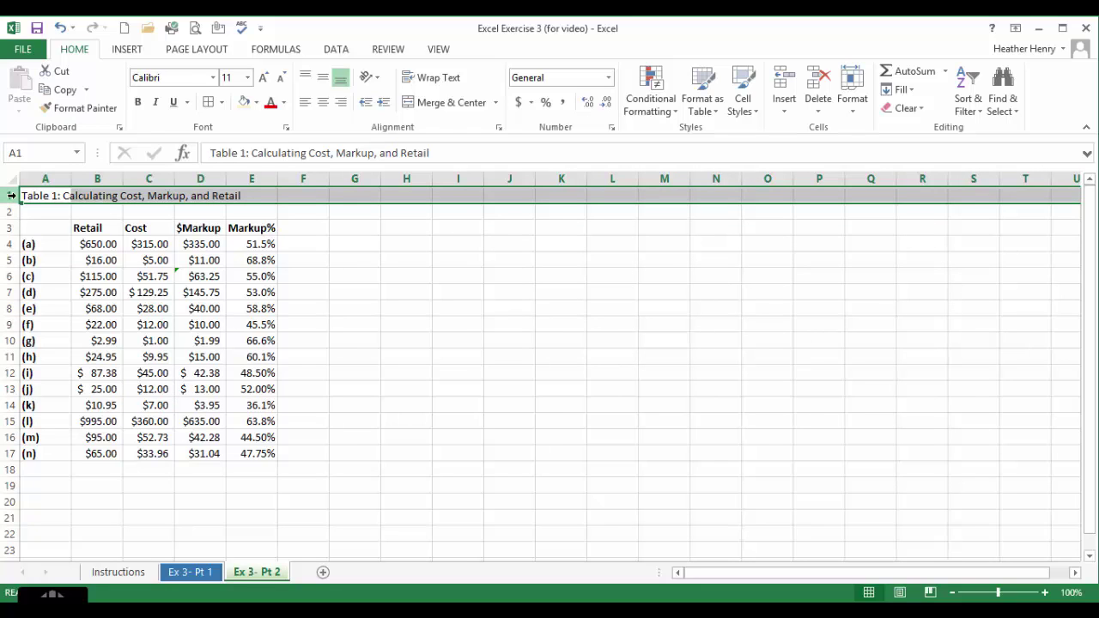
right_click(11, 196)
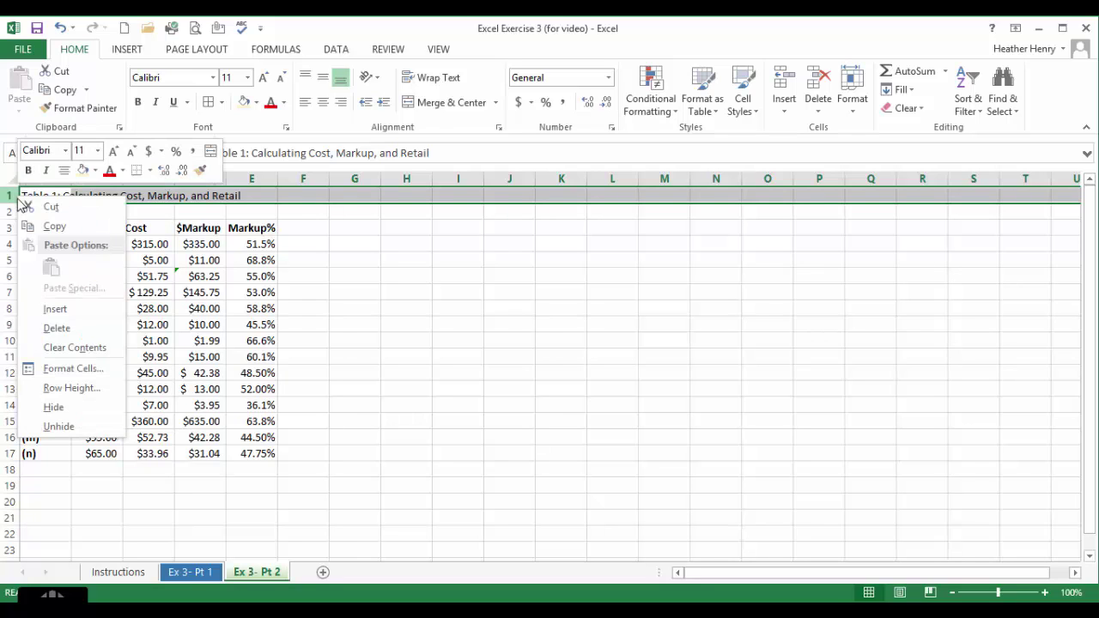
click(76, 331)
Enter the title "Relationship to Markup" in cell A1.
click(57, 198)
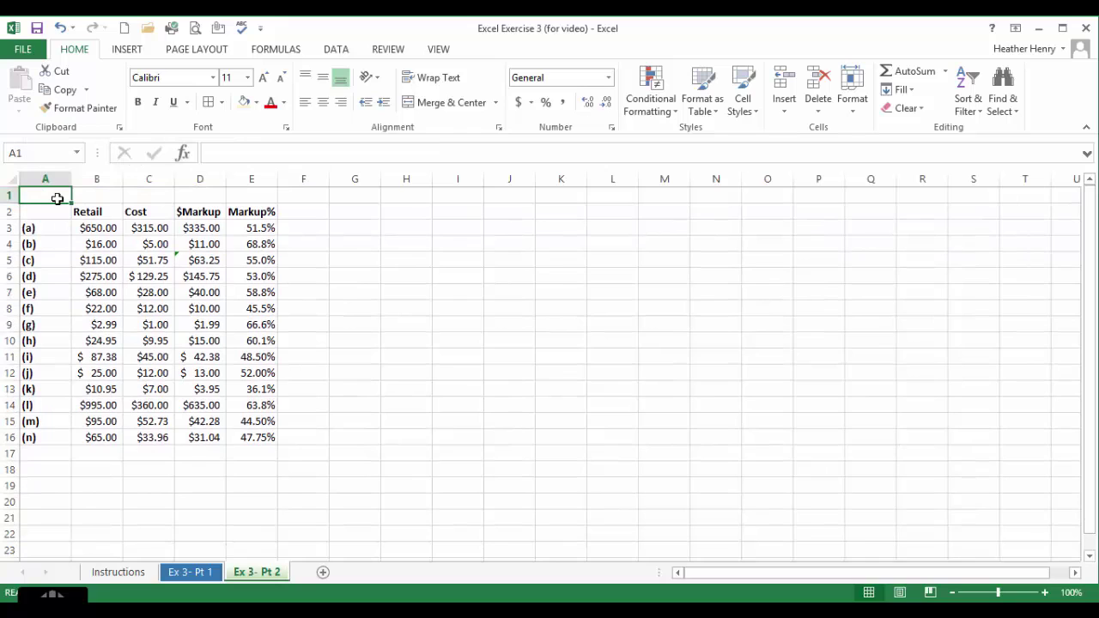
text(Relat)
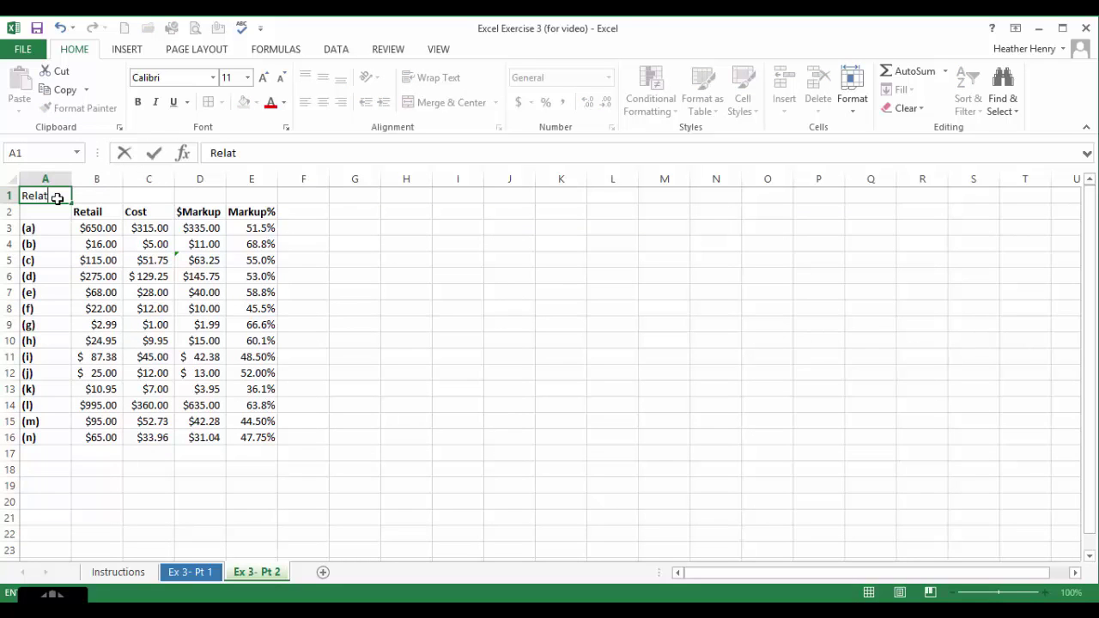
text(ionship to Markup)
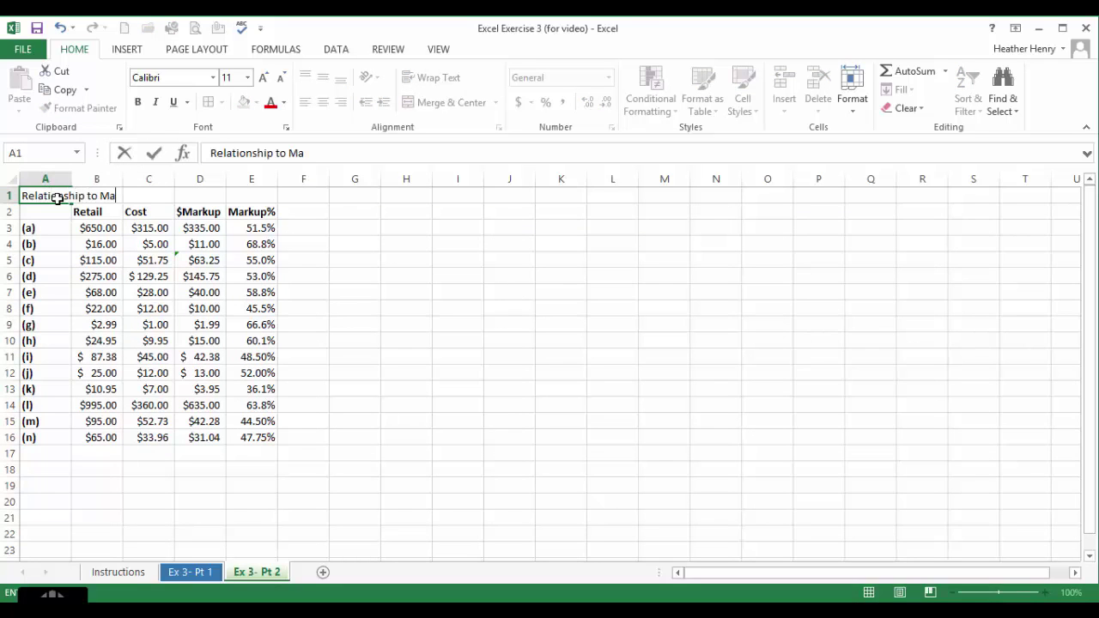
key(Return)
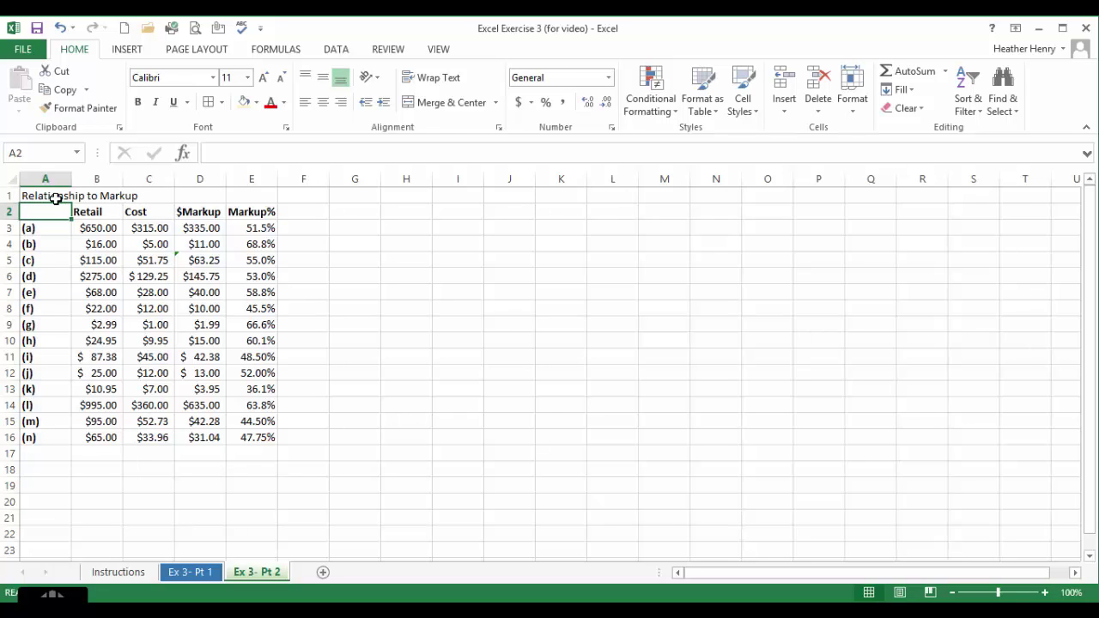
Merge and center the title across A1:E1, make it bold and fill it light blue.
click(29, 198)
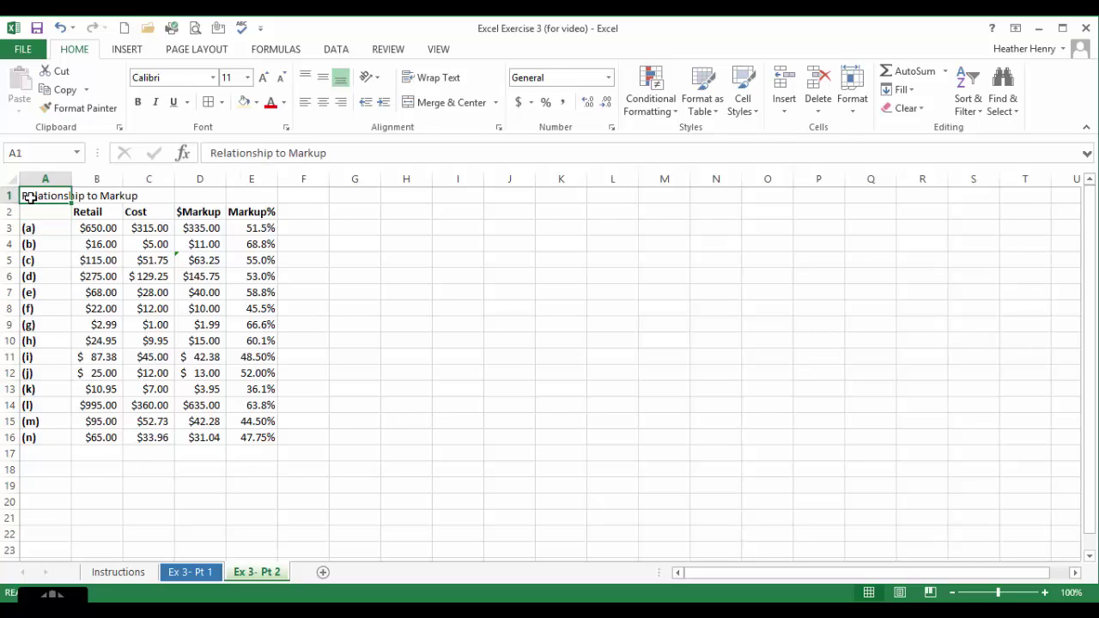
drag(29, 198, 261, 197)
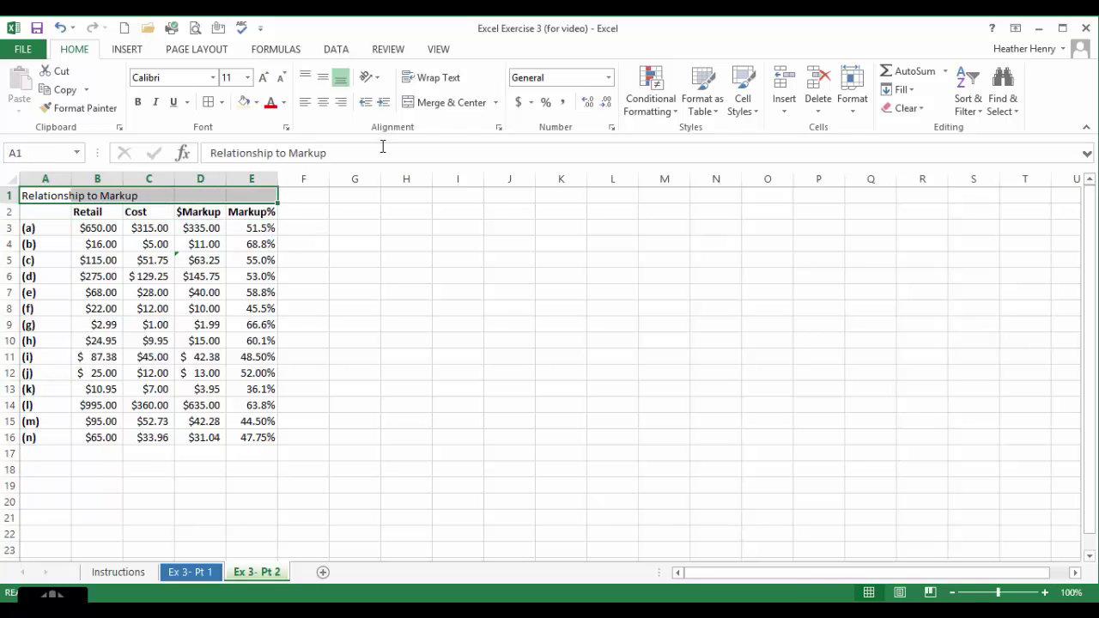
click(439, 104)
click(140, 103)
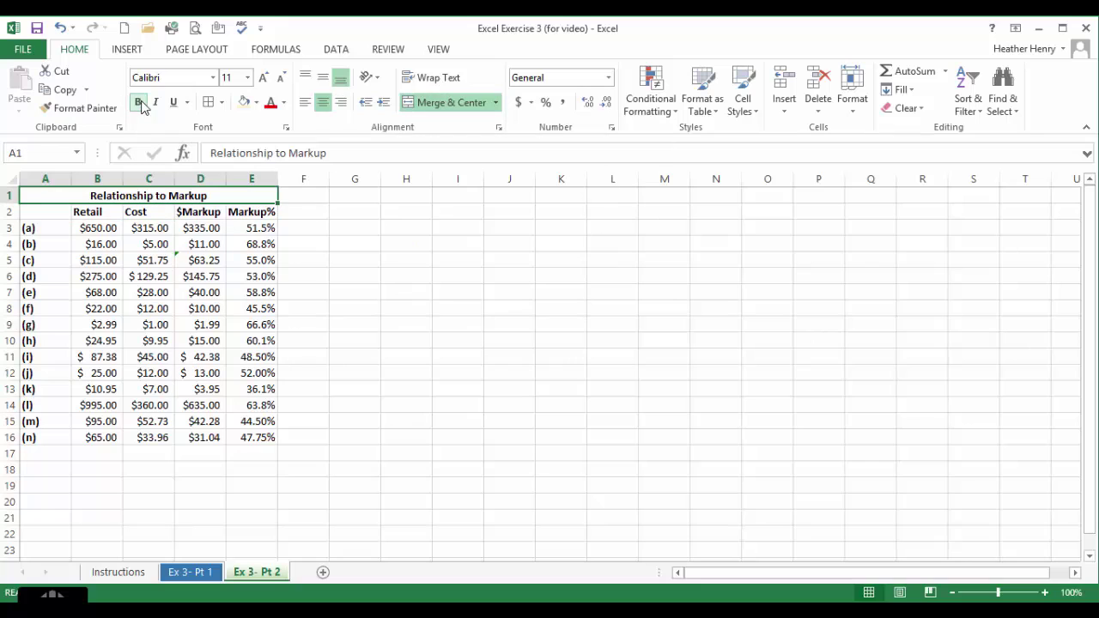
click(257, 102)
click(303, 162)
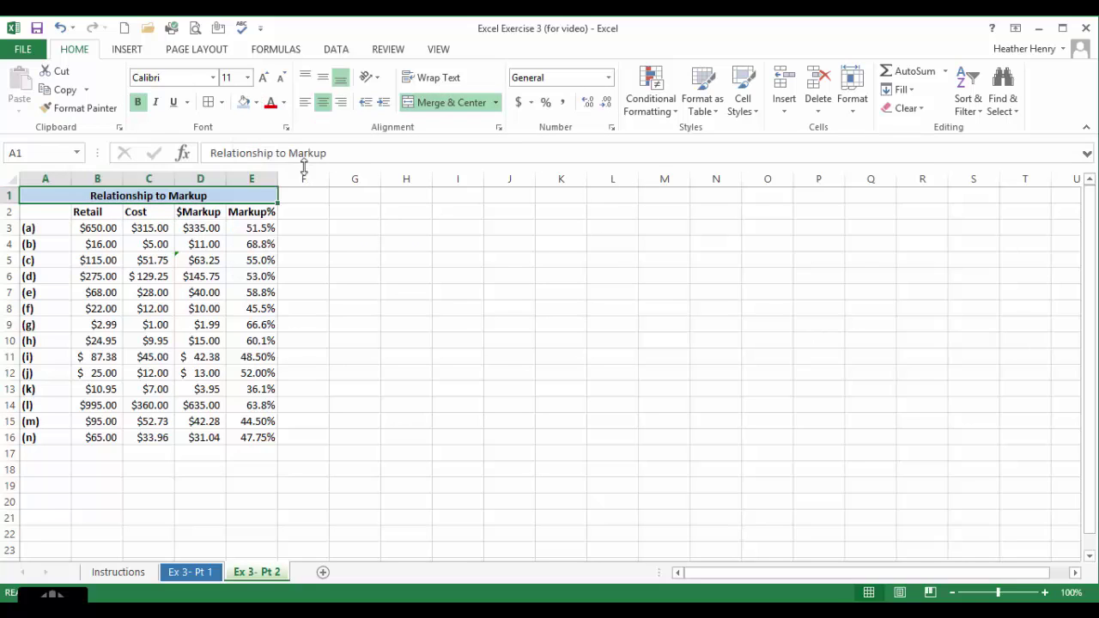
Apply borders around every cell of the table in A1:E16.
click(295, 289)
drag(44, 201, 260, 437)
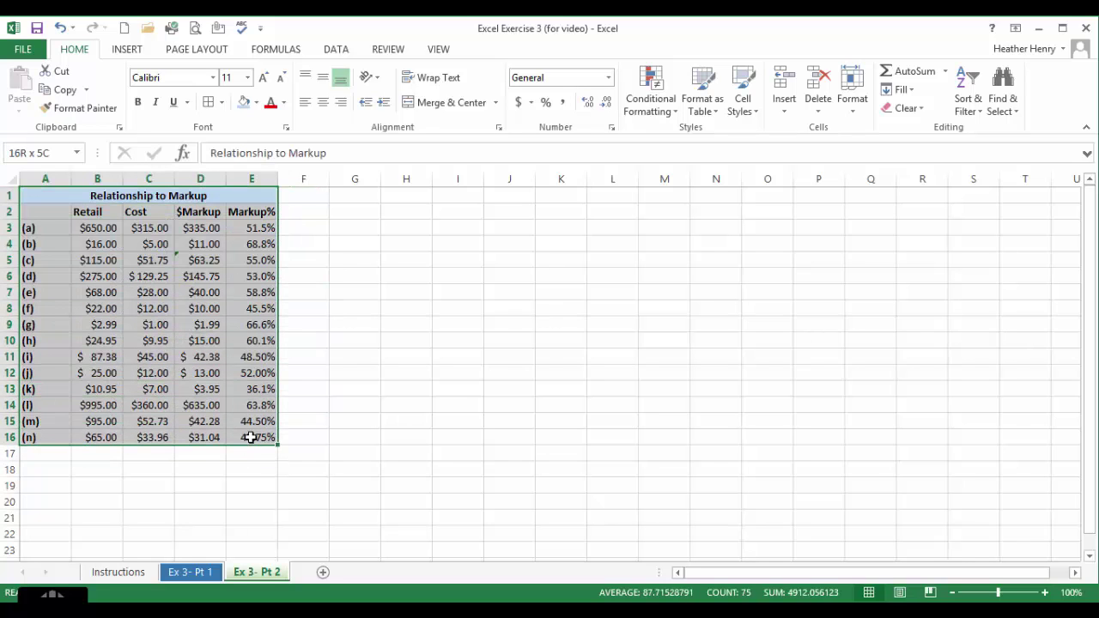
click(209, 102)
click(315, 282)
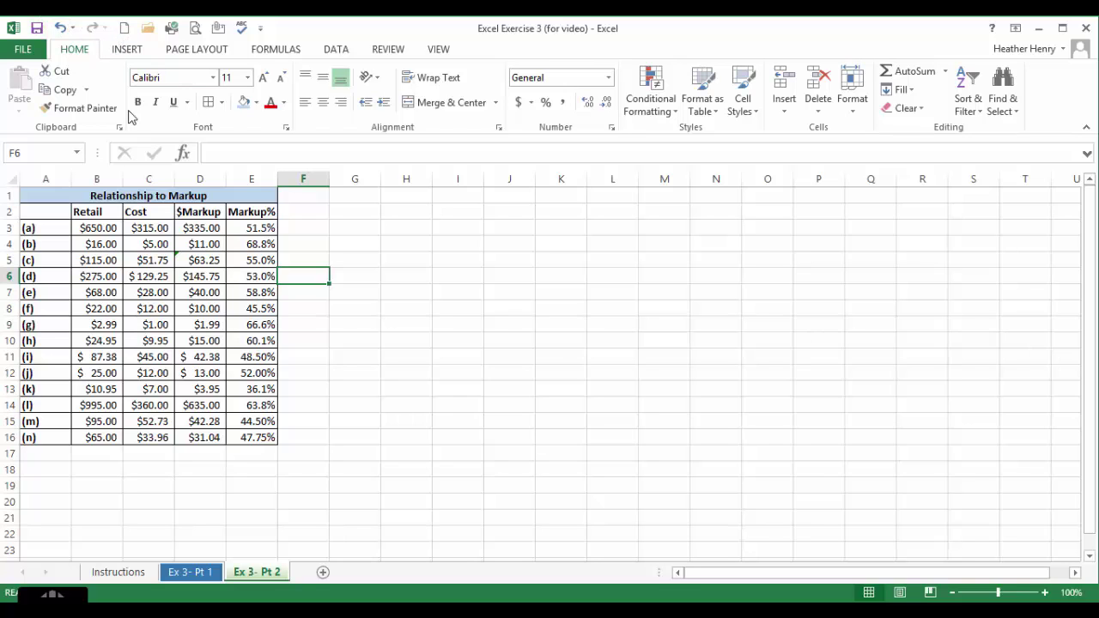
Insert a centered page header with the professor's name on the first line and "Fash 62" on the second.
click(140, 53)
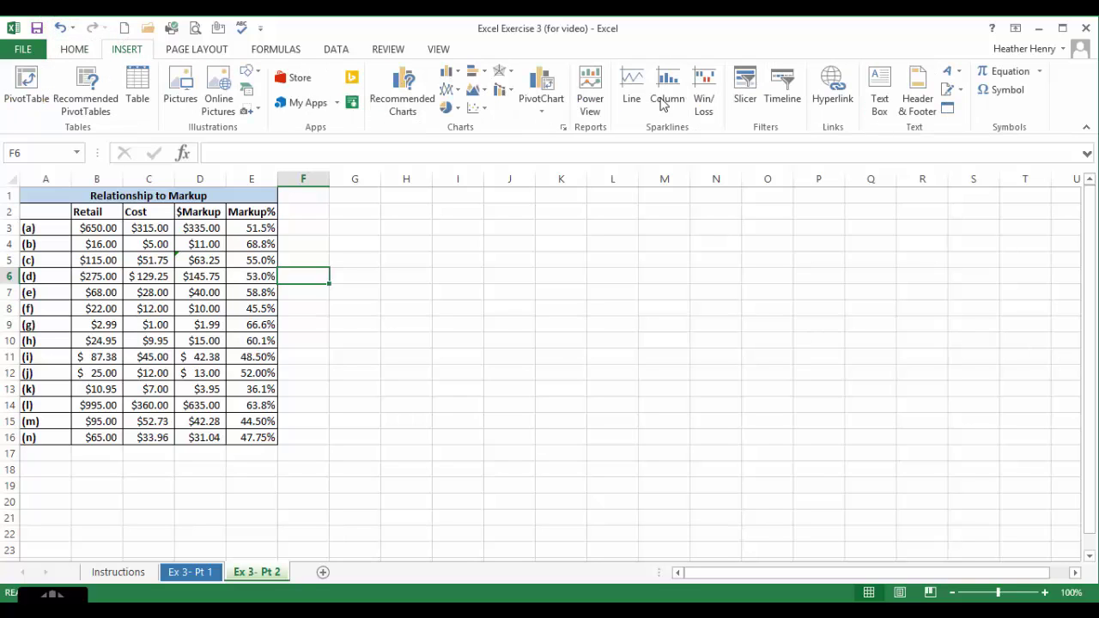
click(929, 102)
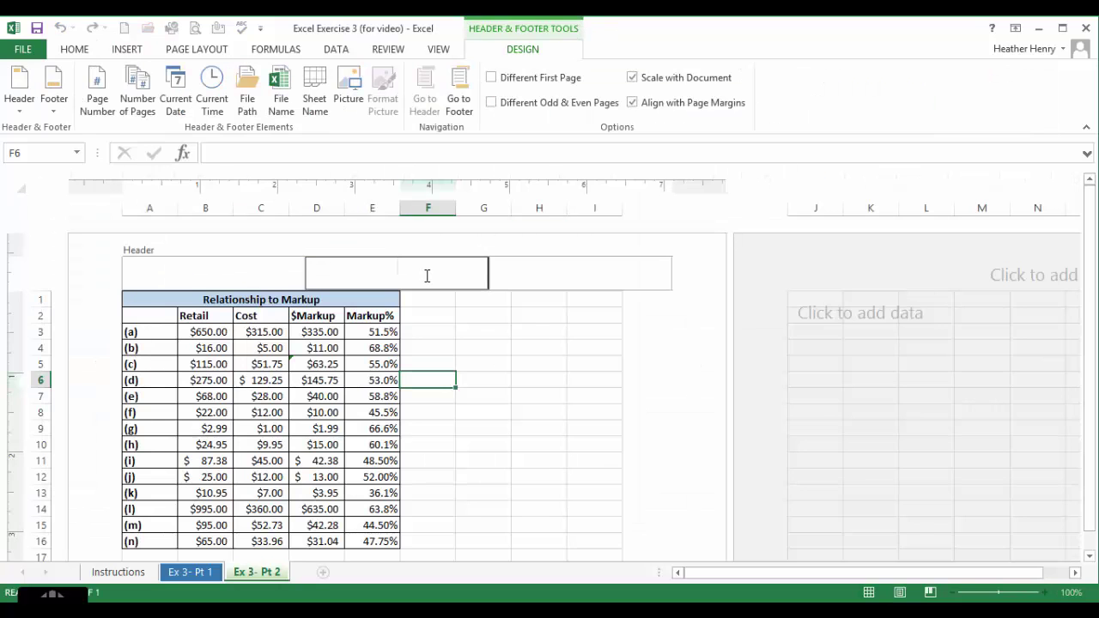
text(Prof. Henry)
key(Return)
text(Fa)
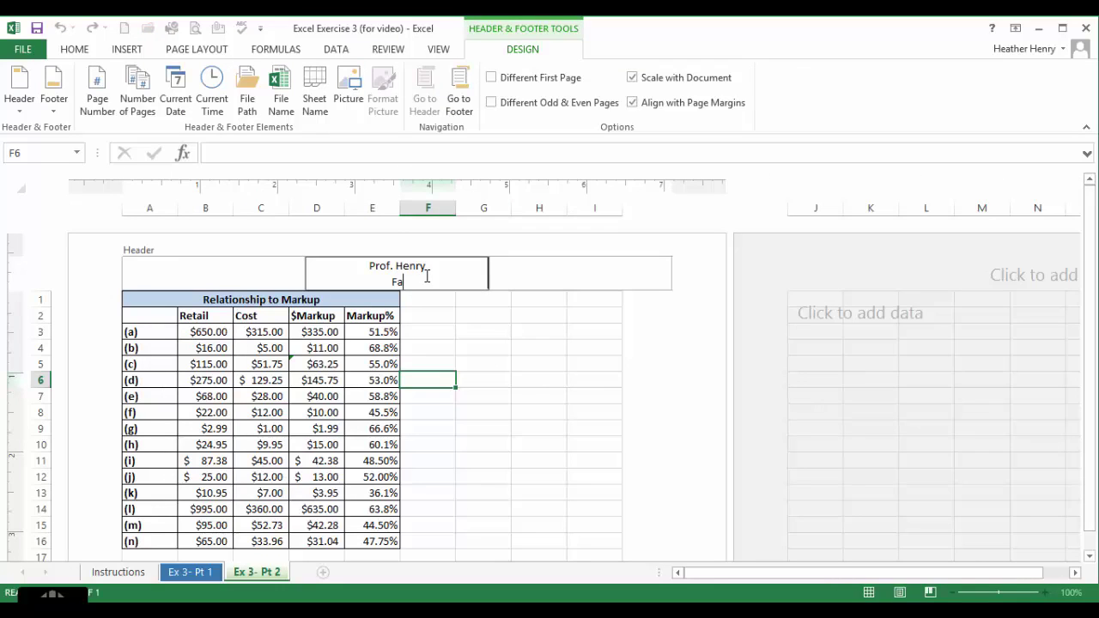
text(sh 62)
triple_click(424, 278)
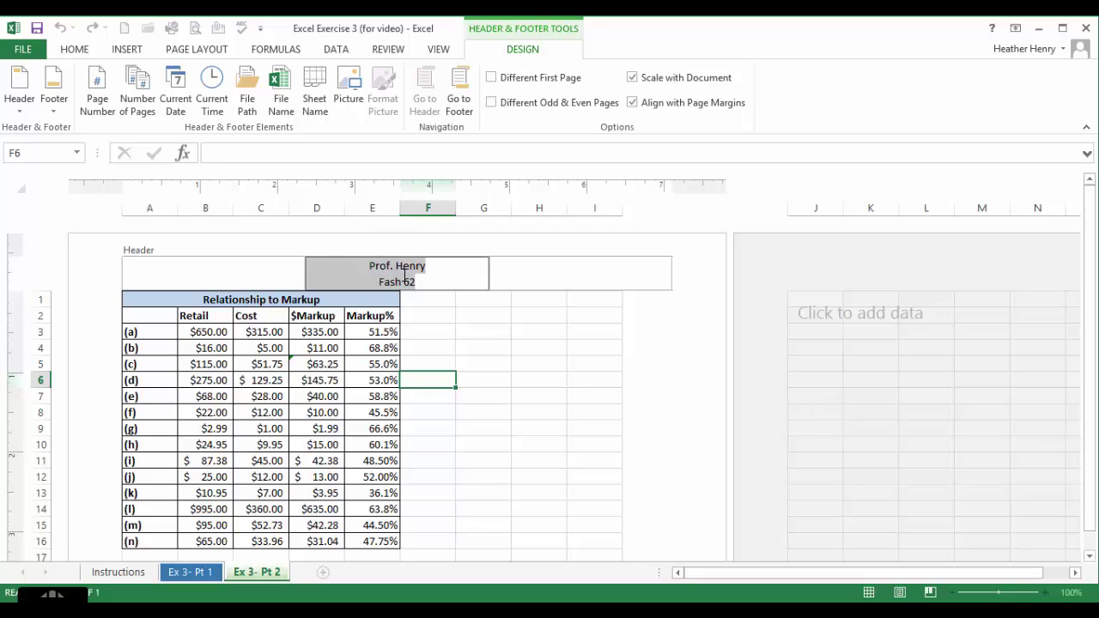
Extend the header's second line to "Fash 62- Excel Exercise 3", put the date 1/1/2015 on a third line and leave the header.
click(430, 283)
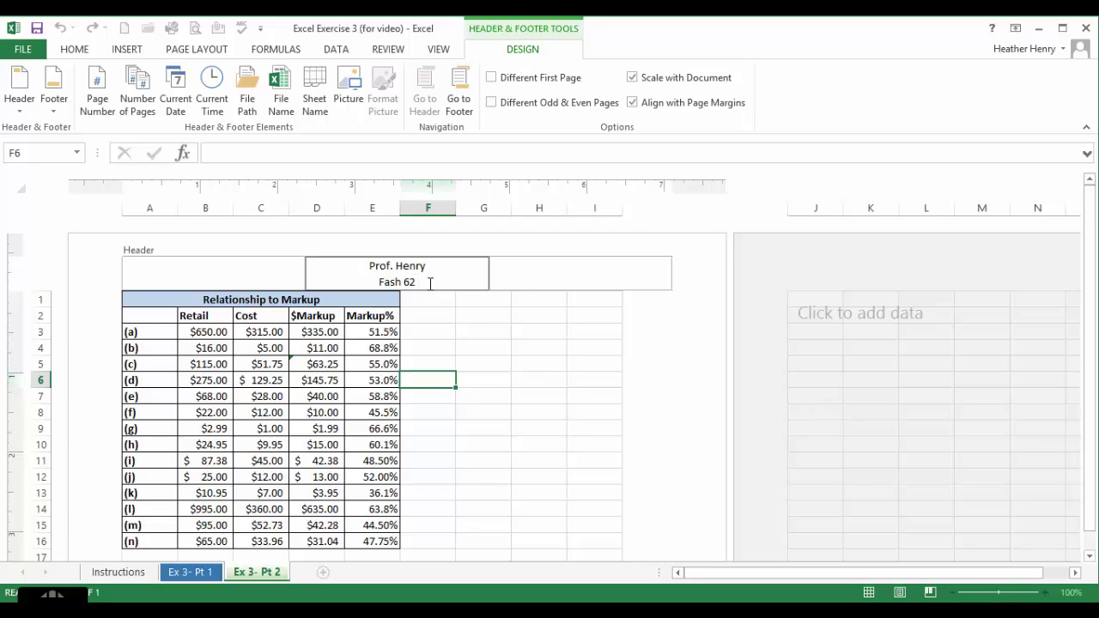
text(Excel Exercise )
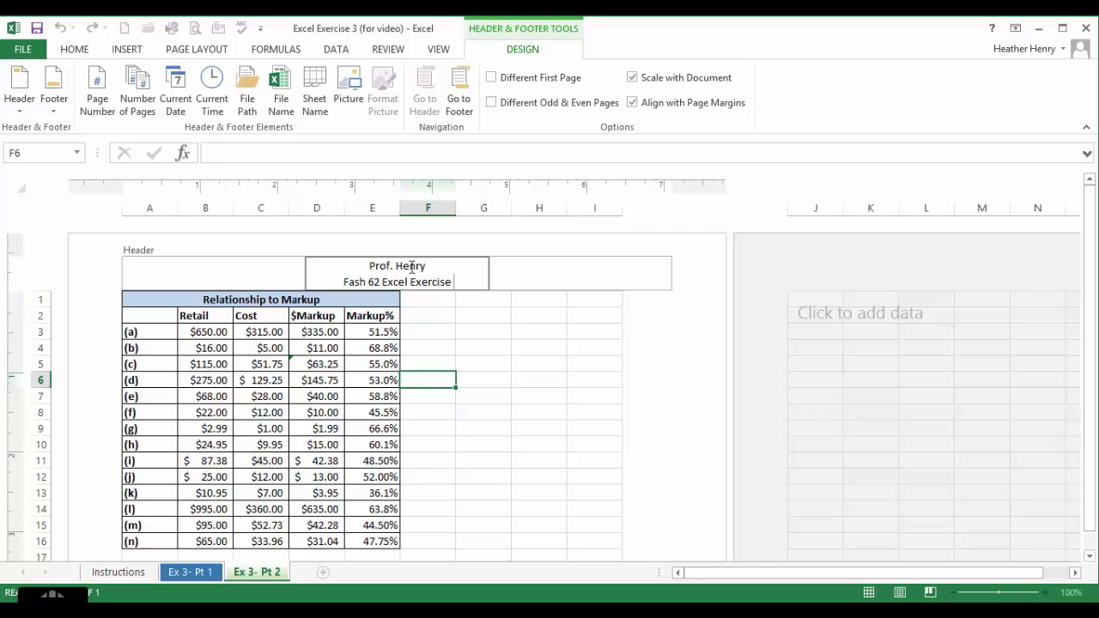
text(3)
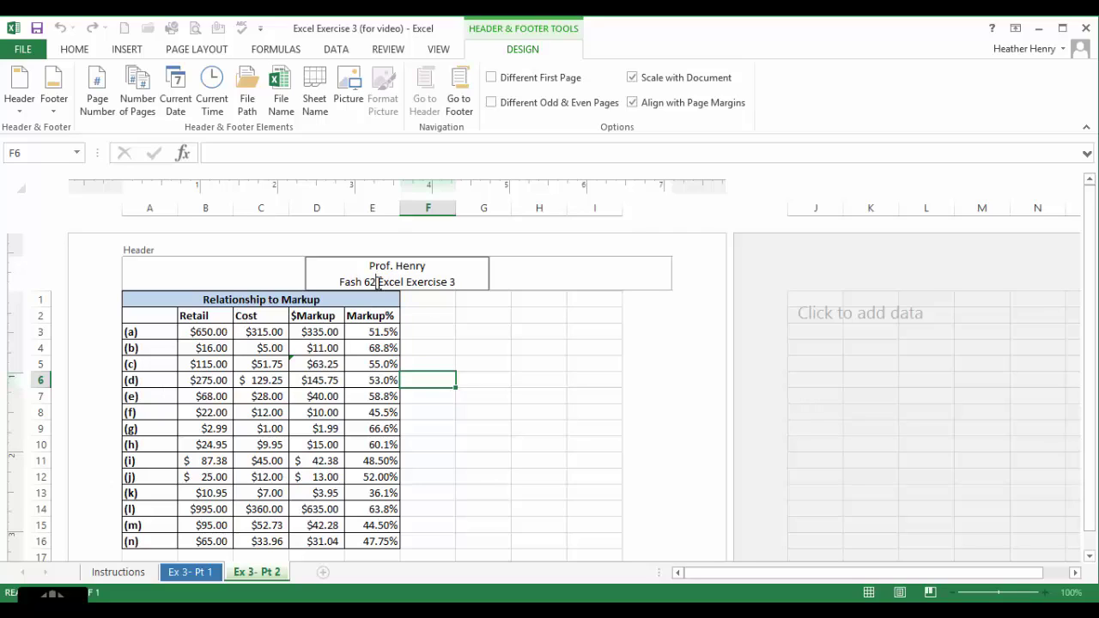
text(-)
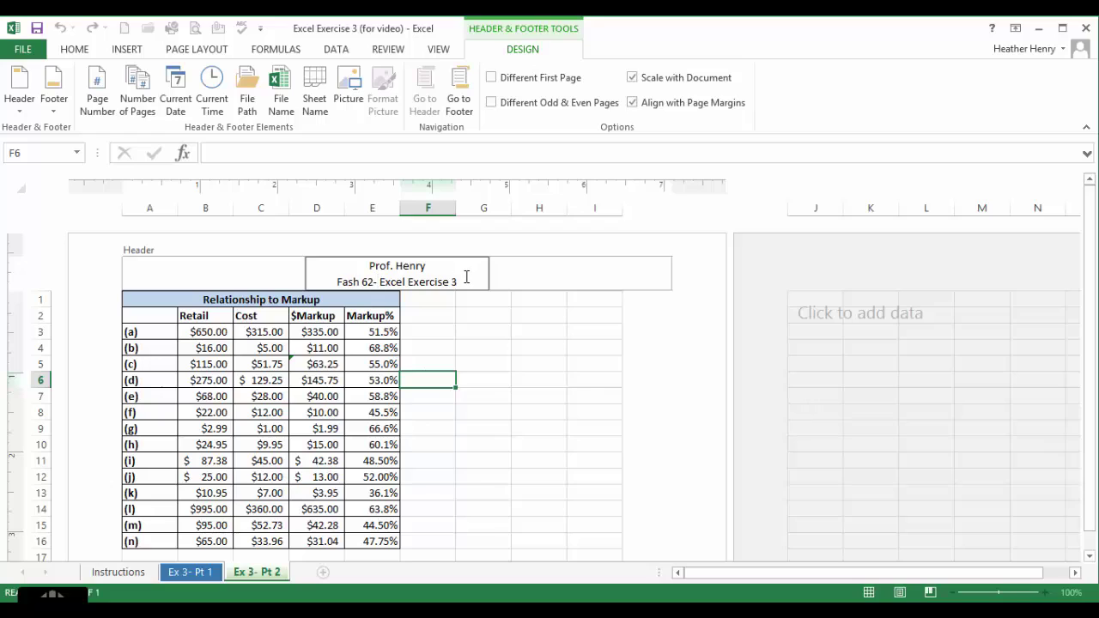
text( 1/1/2015)
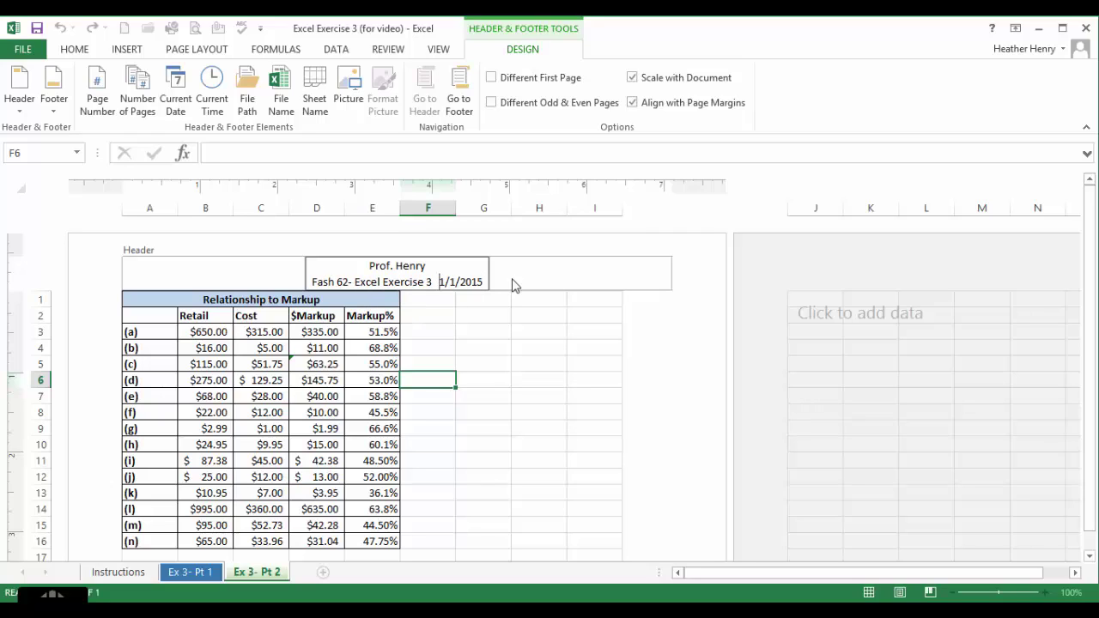
key(Return)
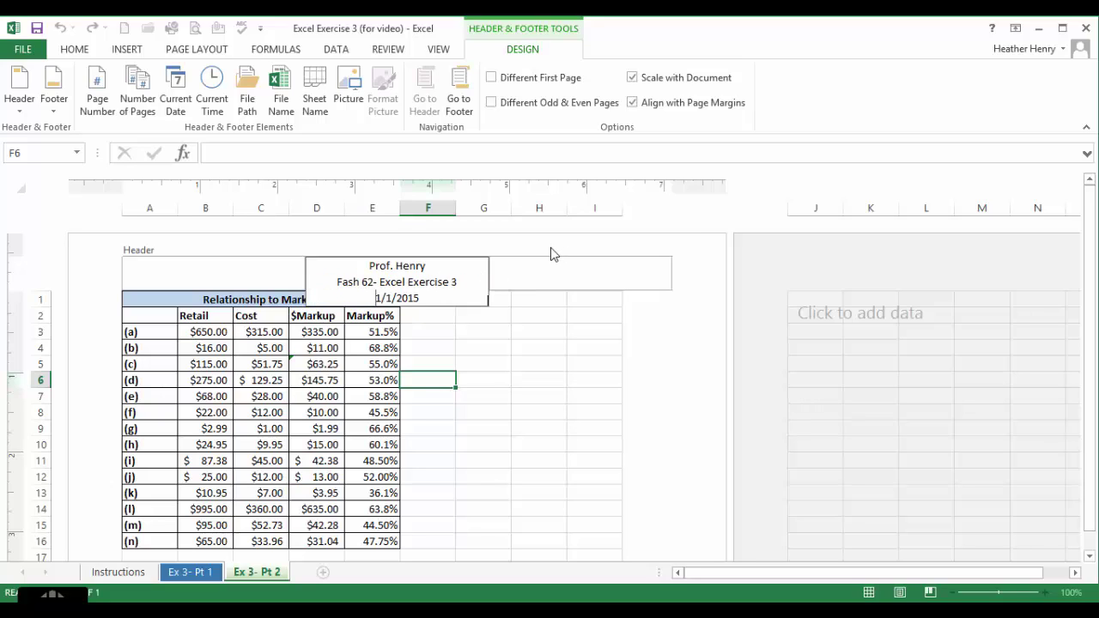
key(Return)
key(BackSpace)
click(530, 314)
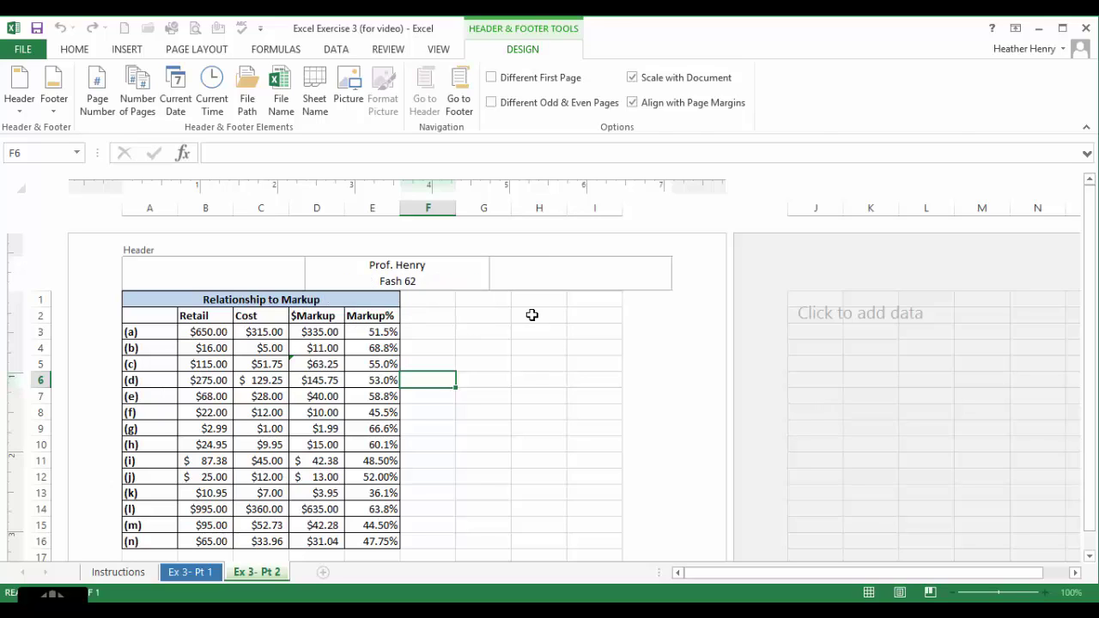
click(467, 331)
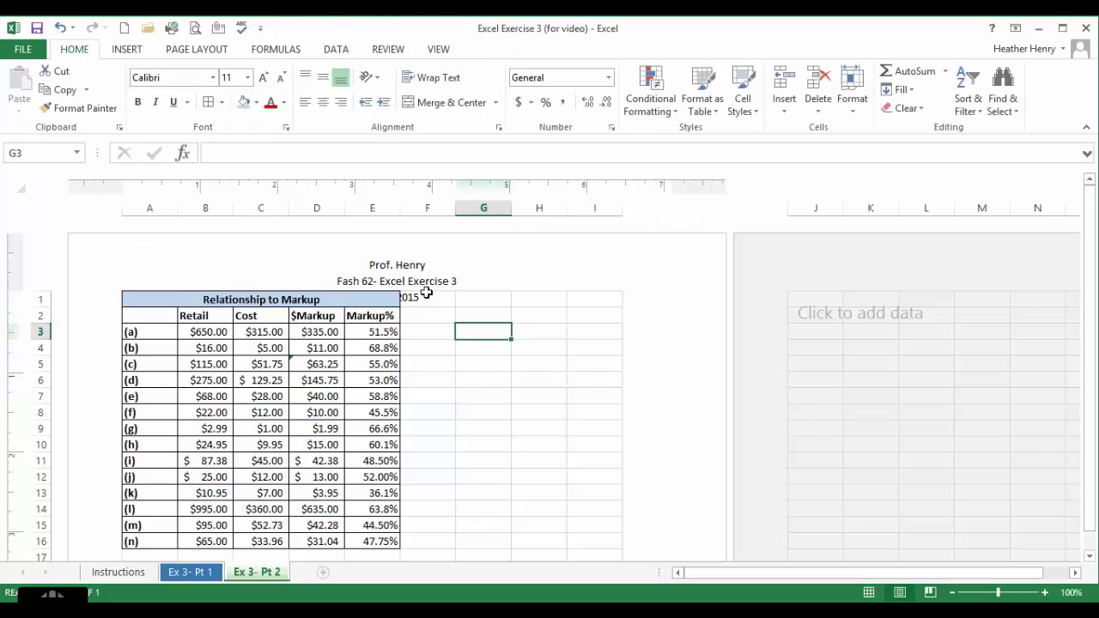
Insert a blank row above the "Relationship to Markup" title row so the table clears the header's date line.
click(436, 319)
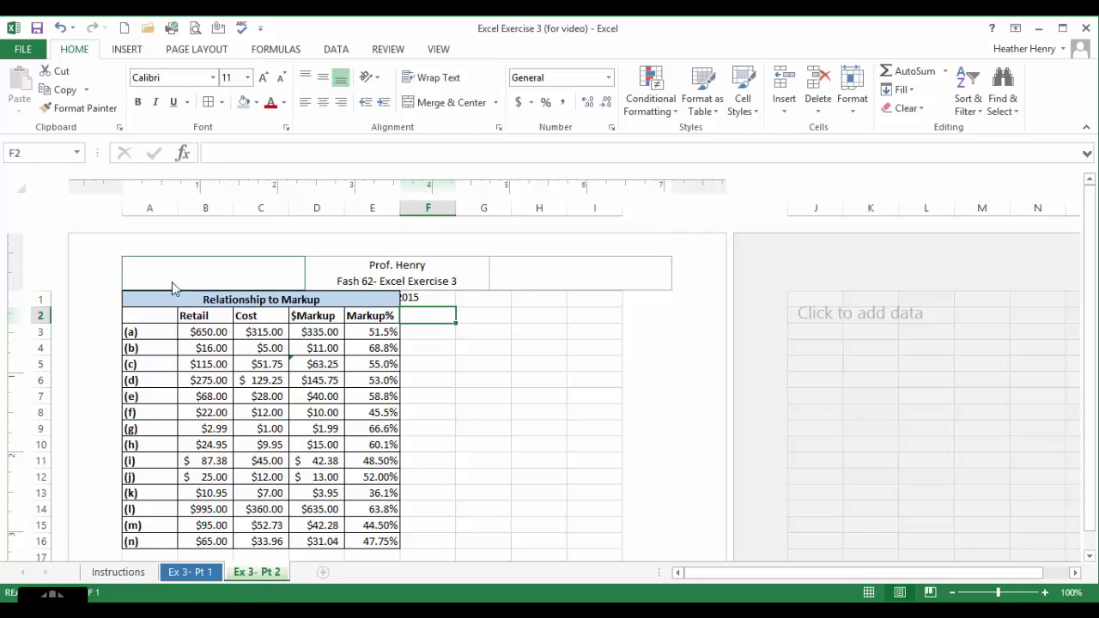
click(138, 299)
click(35, 297)
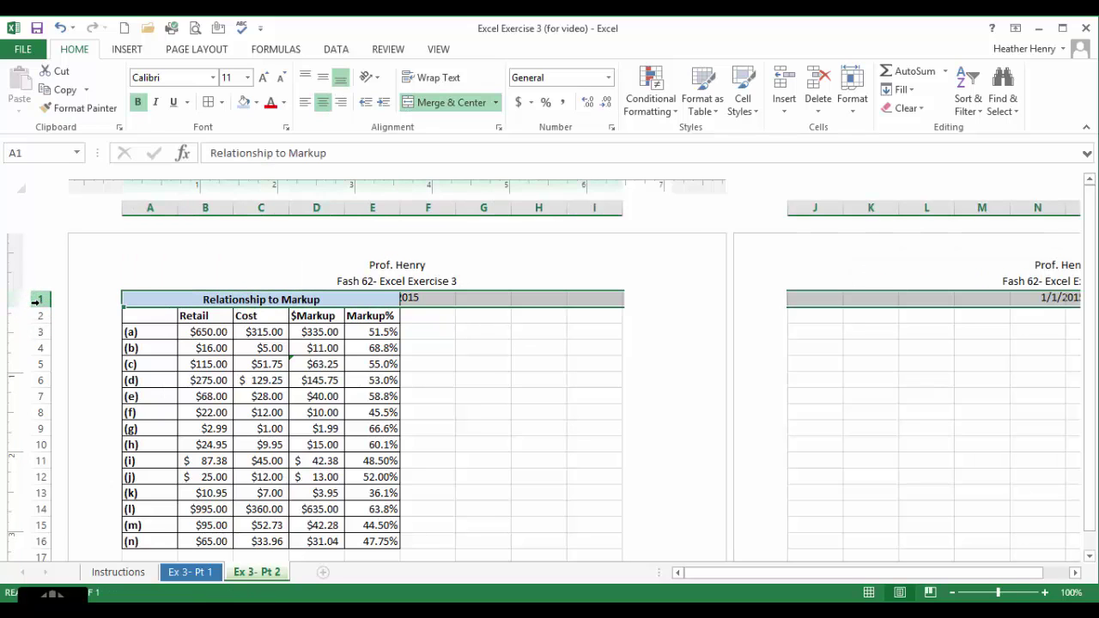
right_click(37, 301)
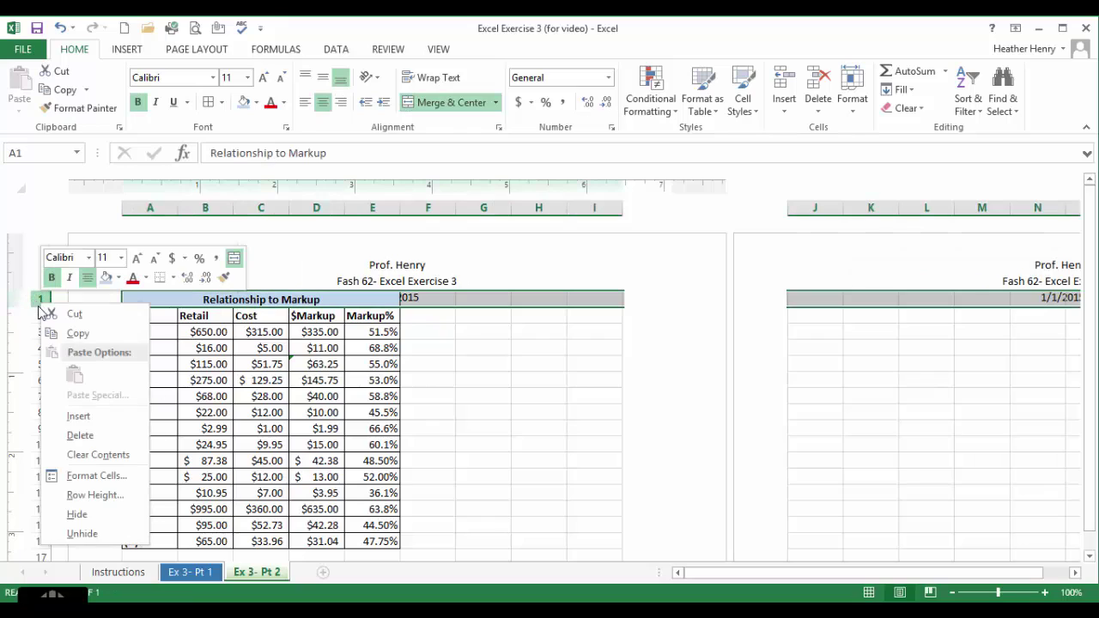
click(76, 419)
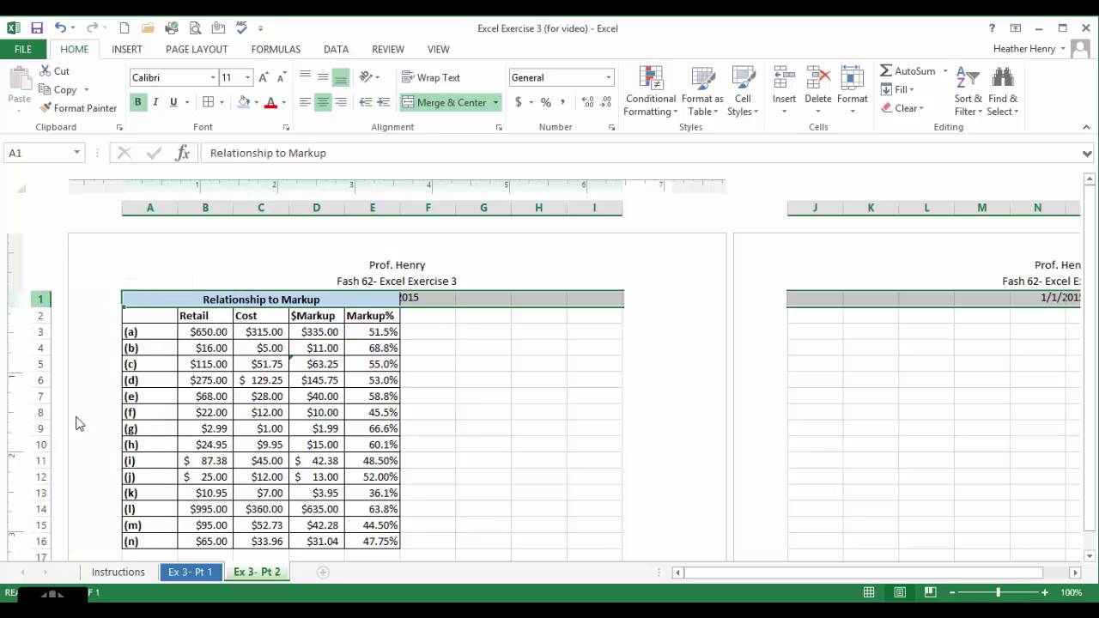
click(445, 327)
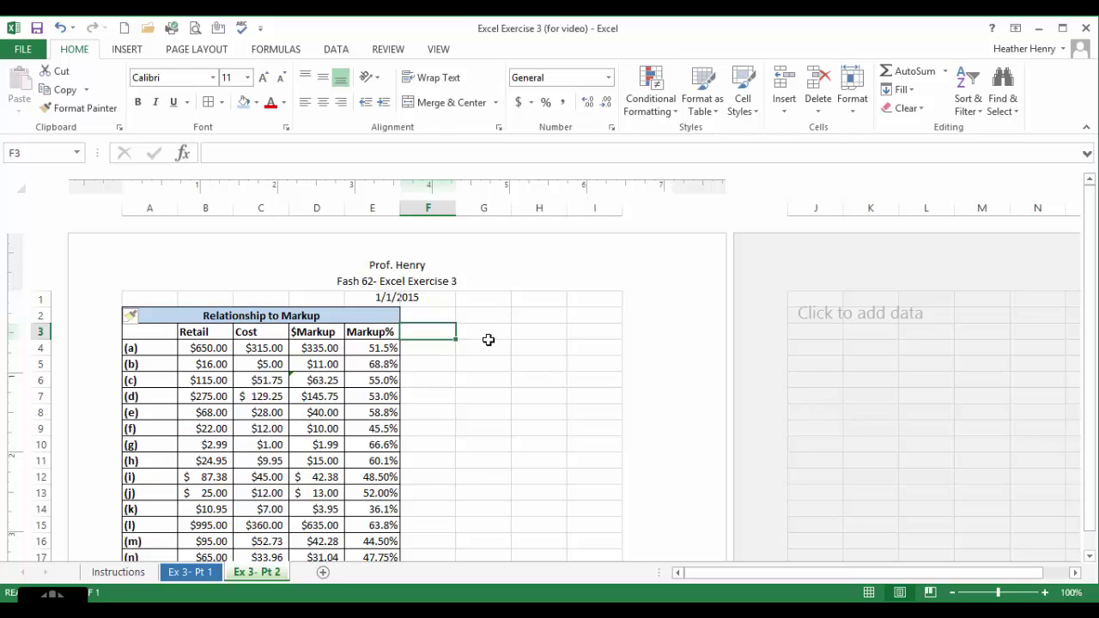
scroll(474, 346, down, 2)
scroll(471, 348, up, 2)
Switch the sheet back to Normal view, select cell A1 and save the workbook.
click(429, 50)
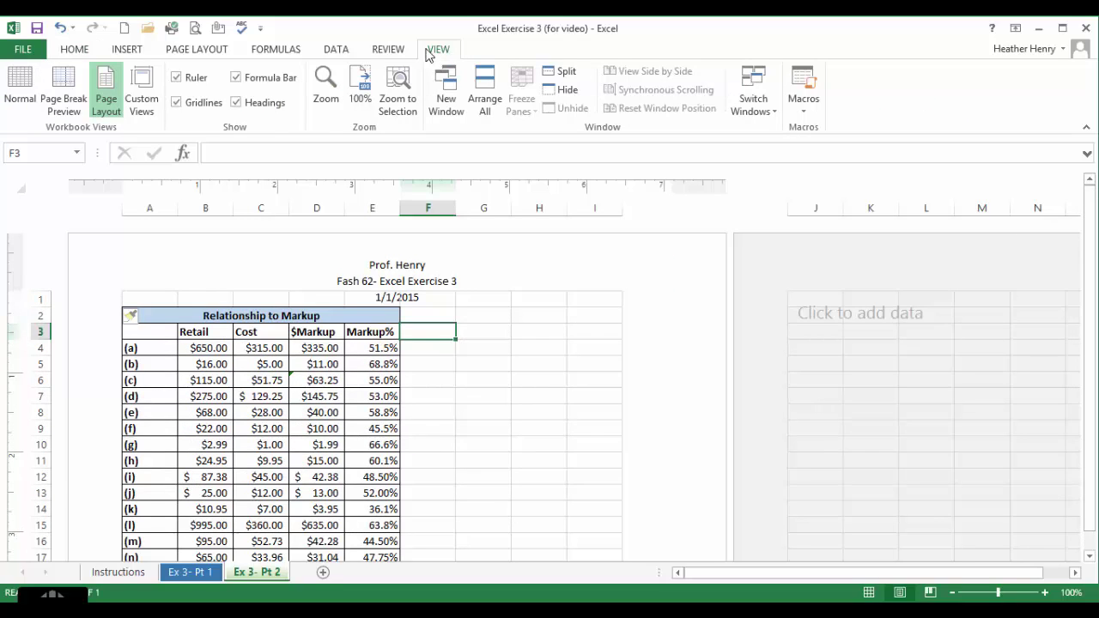
click(26, 87)
click(47, 196)
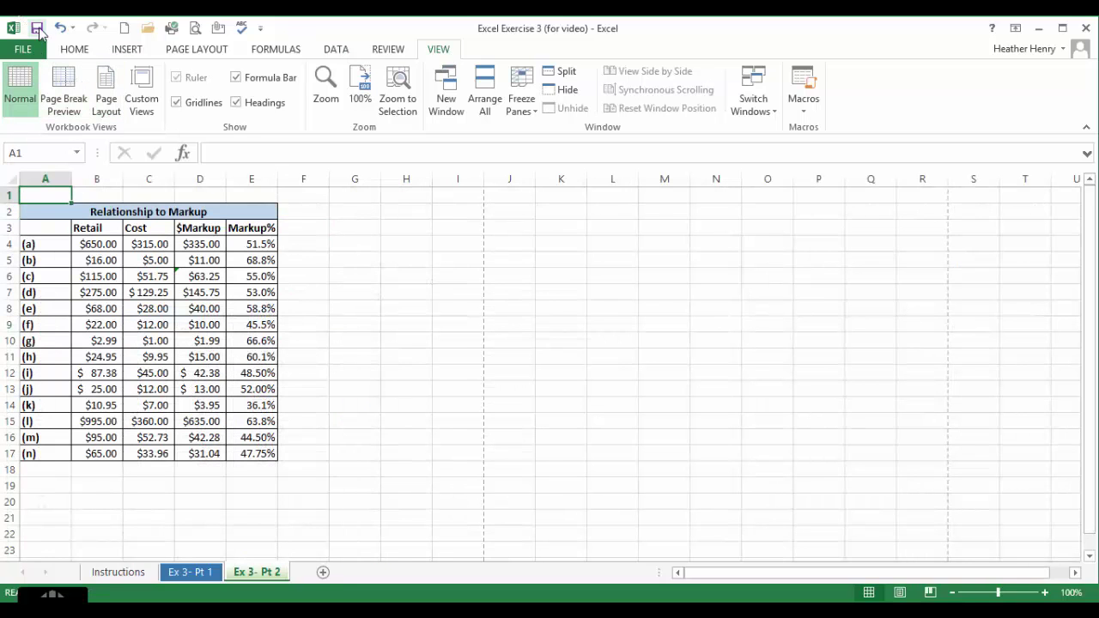
click(37, 29)
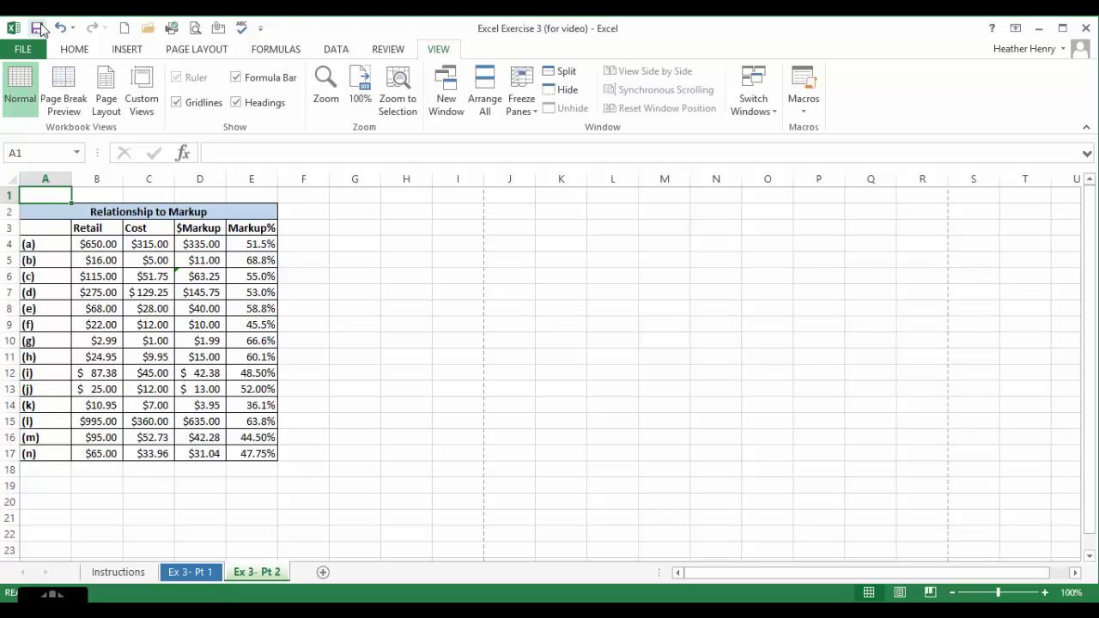